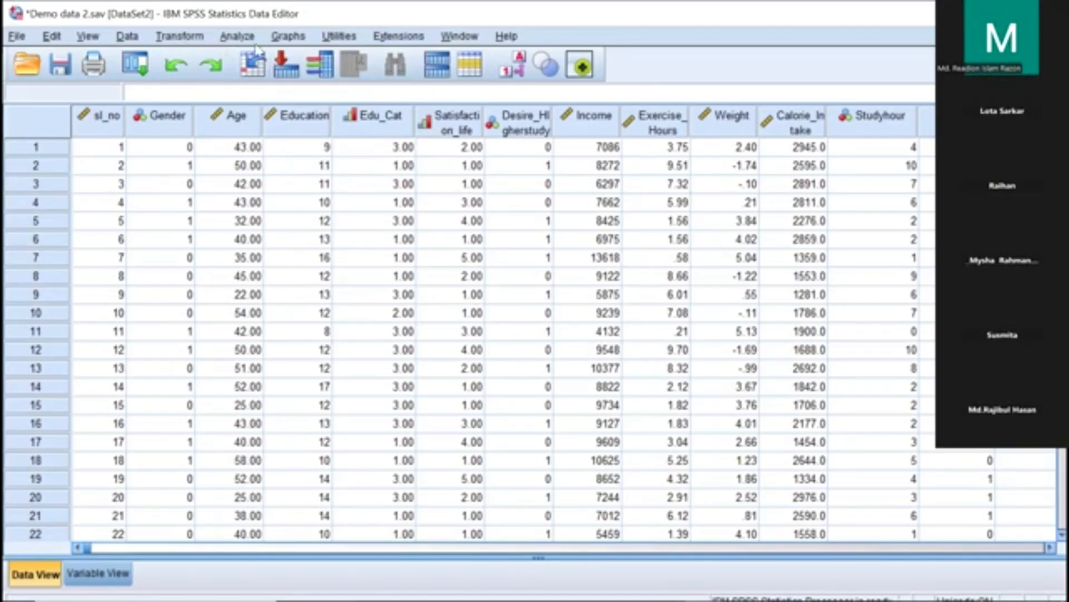
click(238, 38)
mouse_move(282, 84)
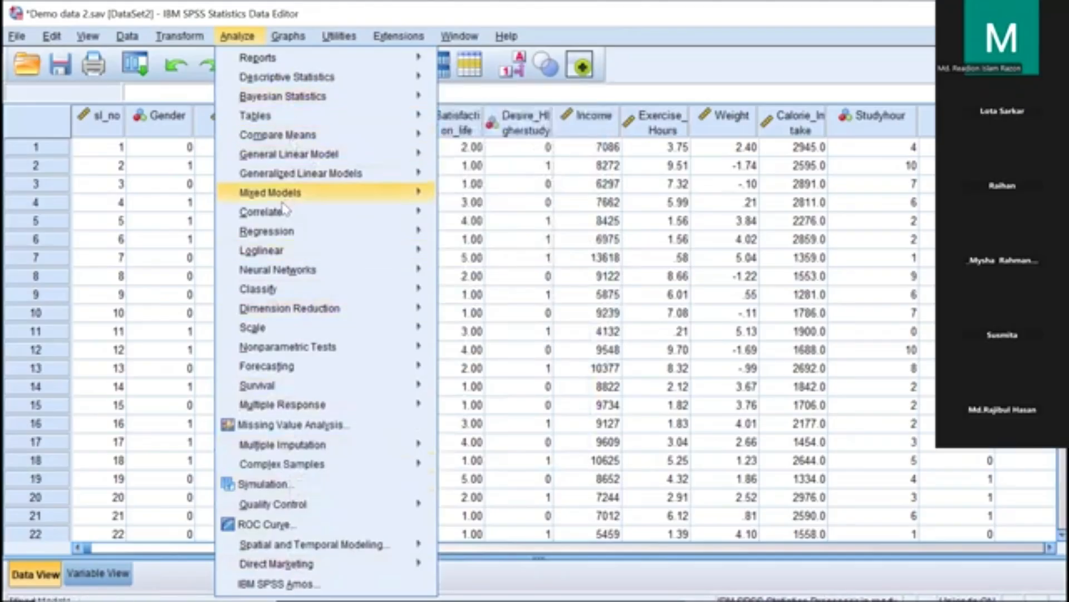
mouse_move(277, 217)
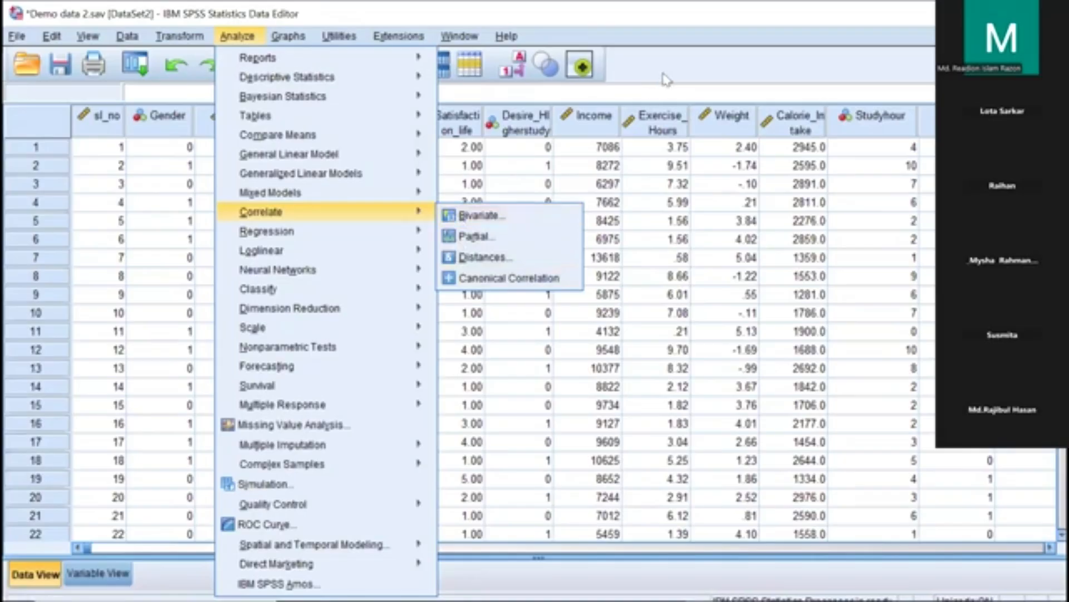
click(478, 215)
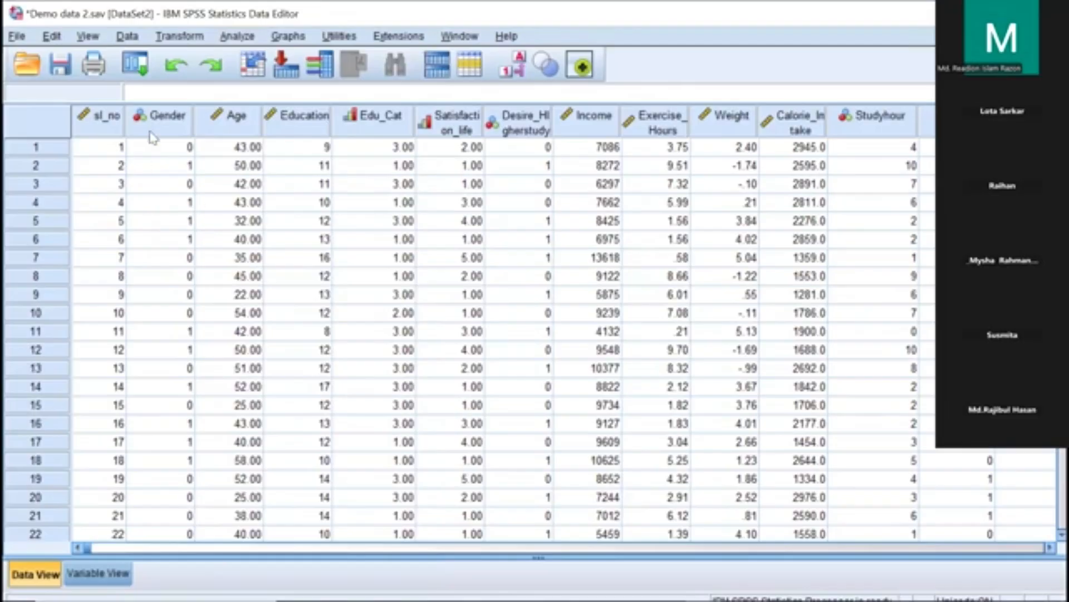
mouse_move(152, 133)
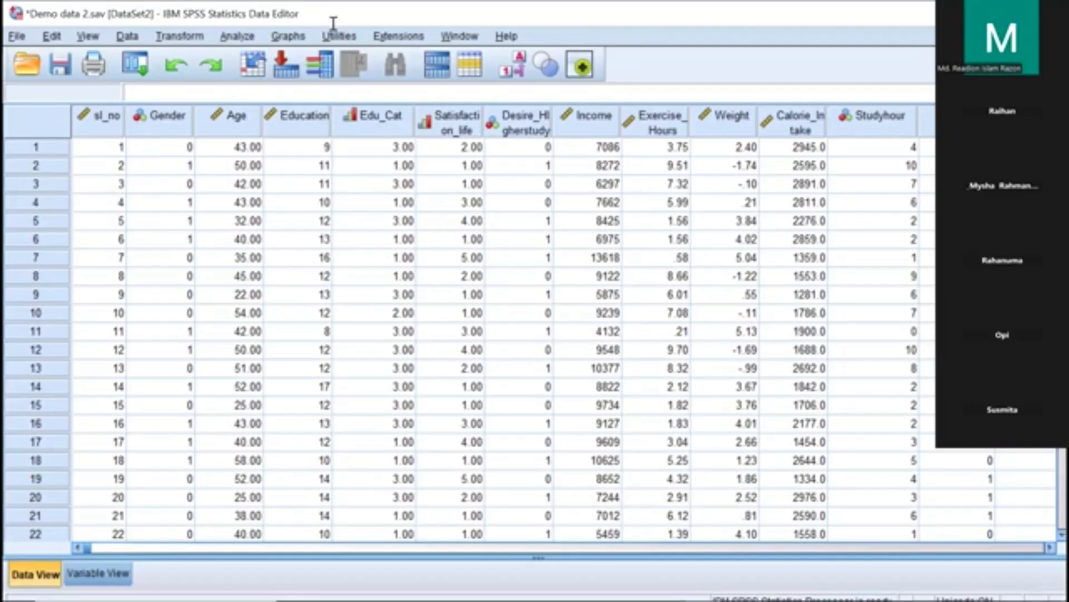
- Run a Frequencies analysis with a frequency table for the Satisfaction_life variable
click(446, 133)
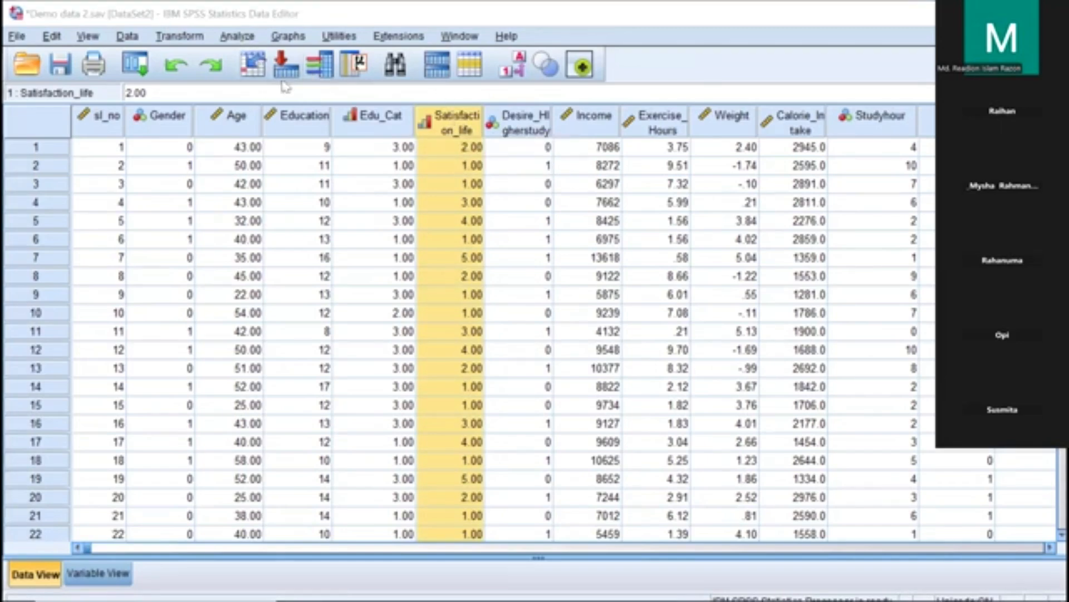
click(241, 36)
mouse_move(369, 76)
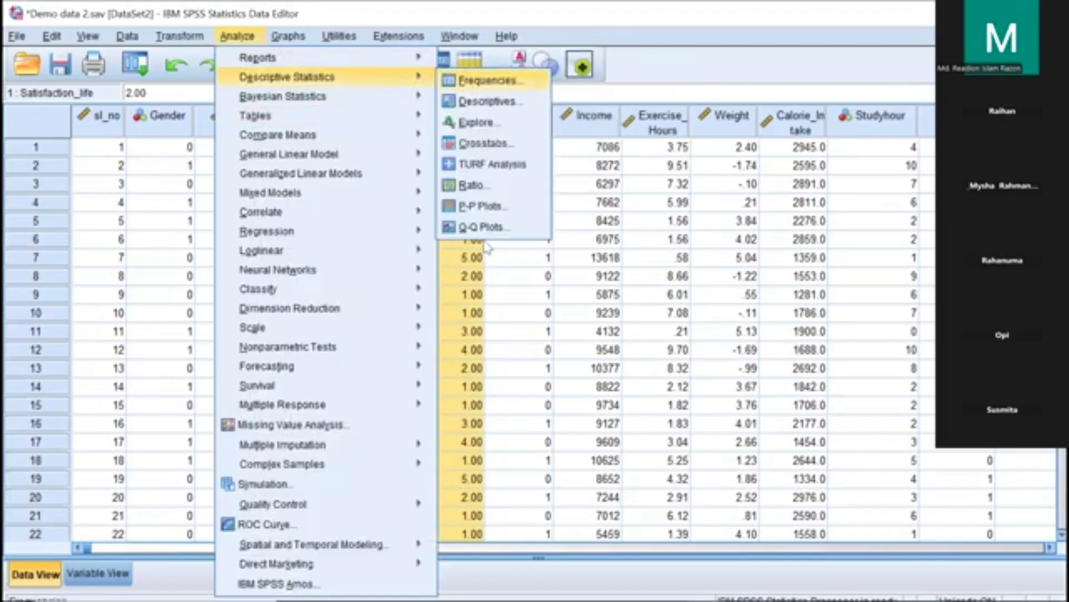
click(473, 81)
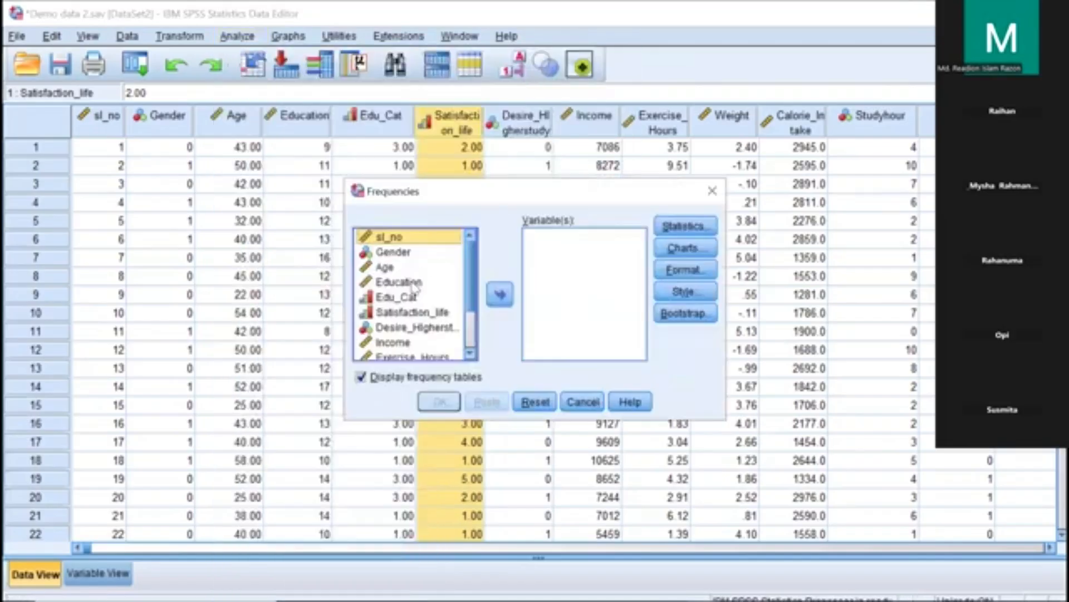
double_click(391, 313)
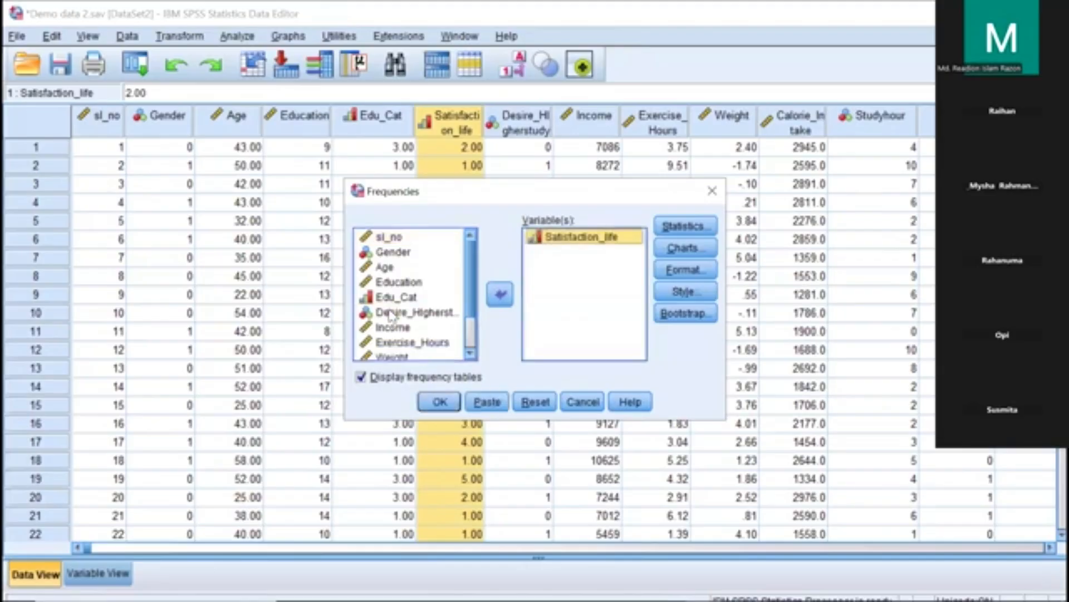
click(442, 402)
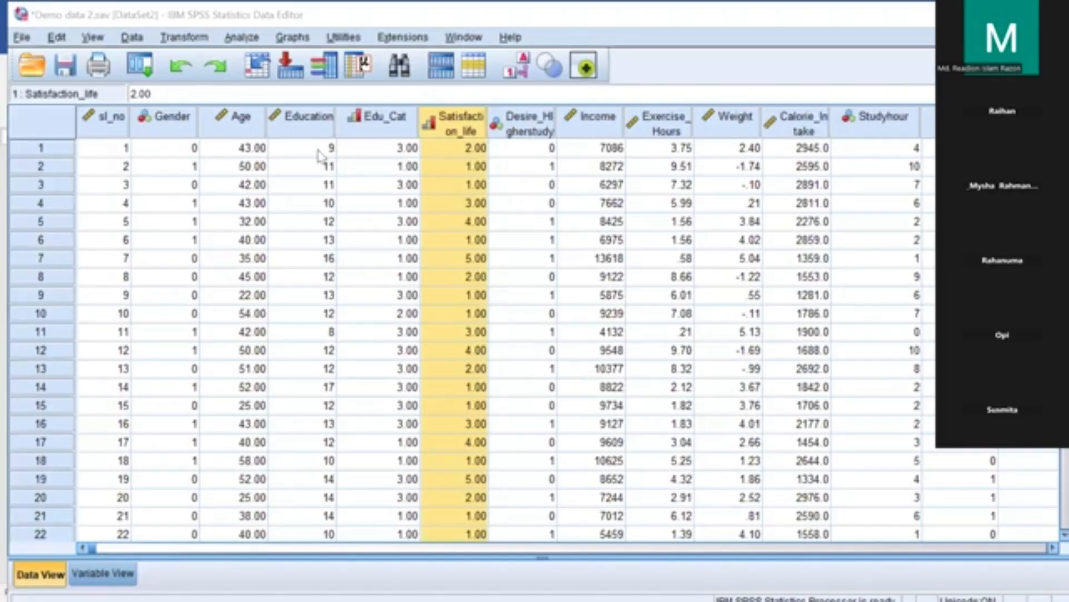
click(394, 126)
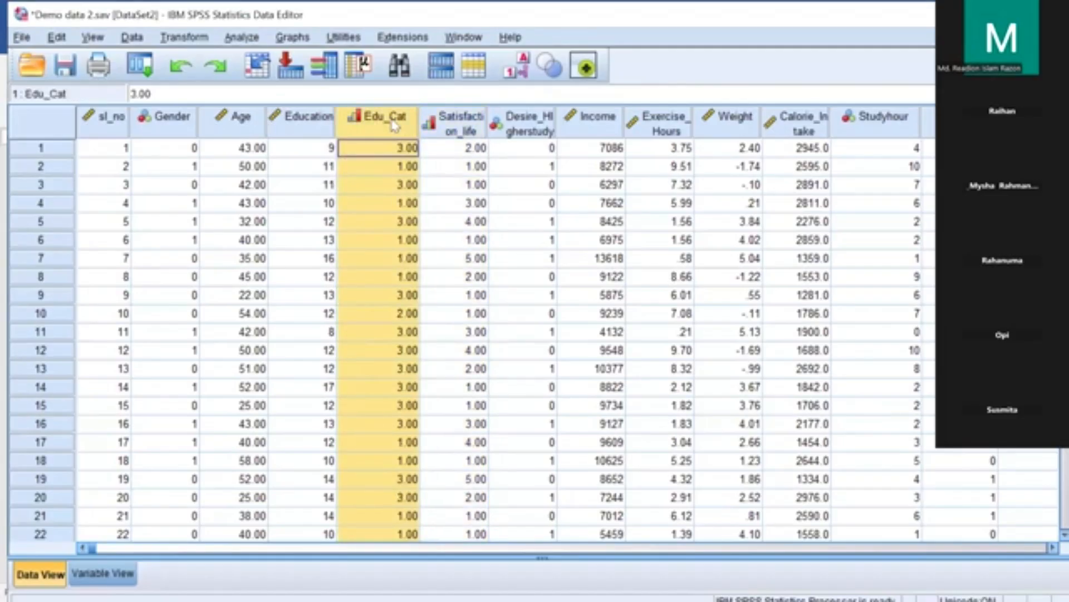
click(304, 127)
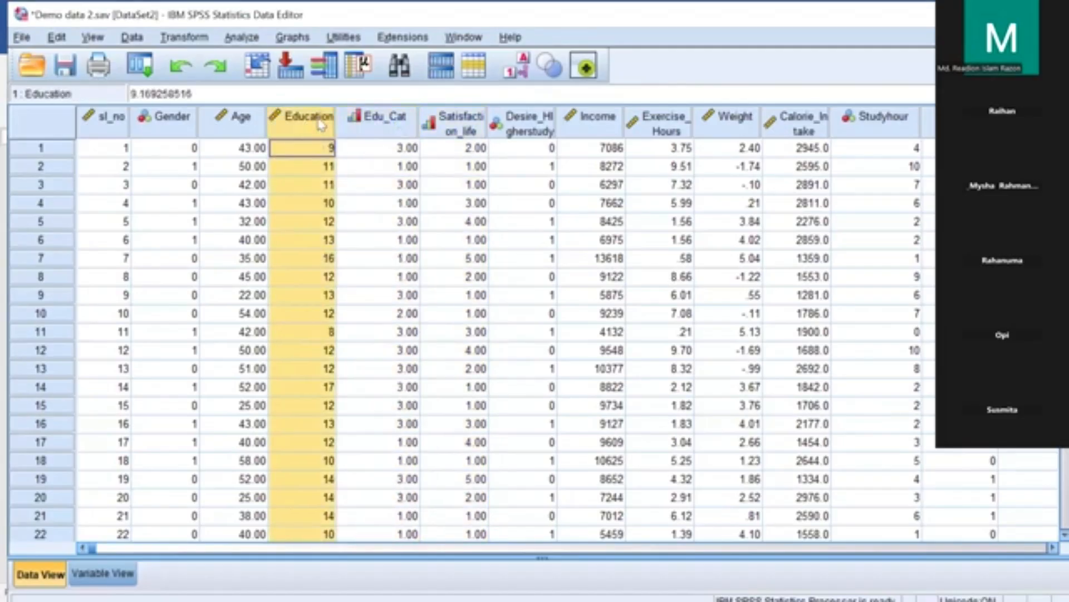
click(384, 124)
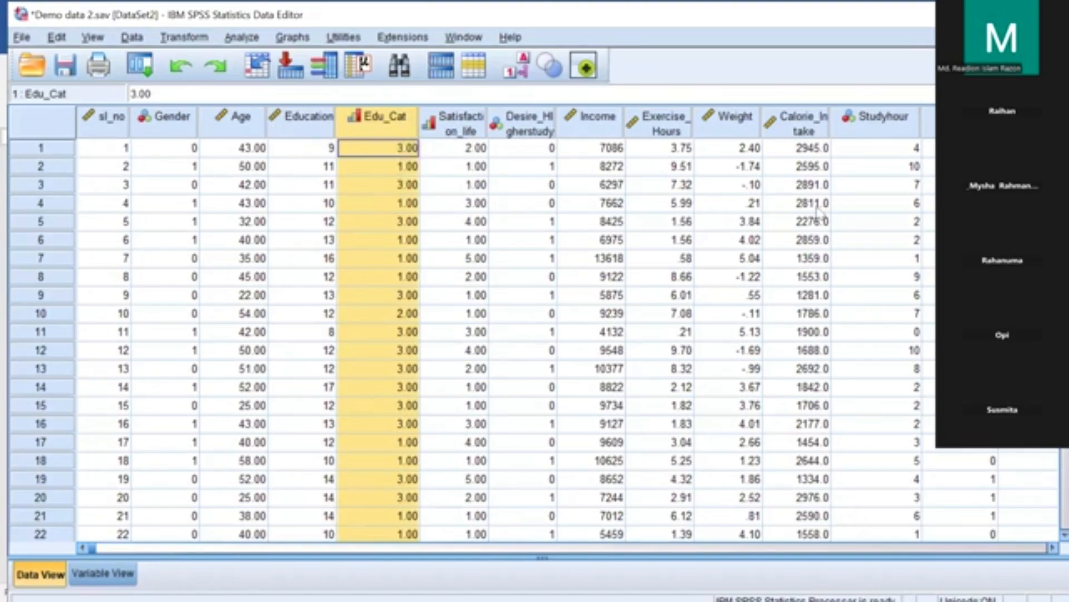
key(alt+Tab)
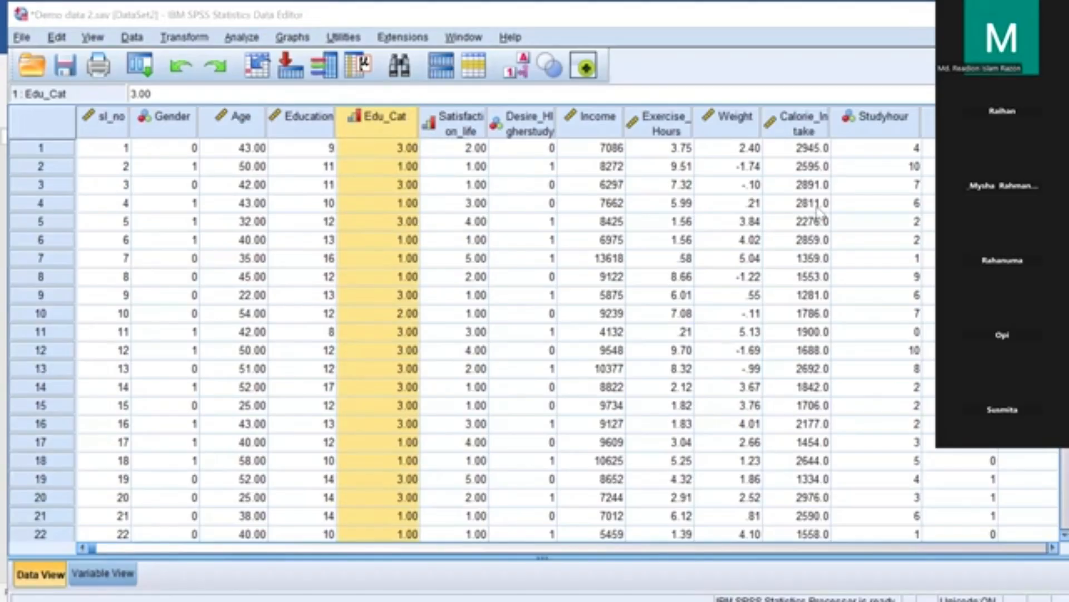
- Reset the Frequencies settings and produce a frequency table for the Edu_Cat variable
click(243, 38)
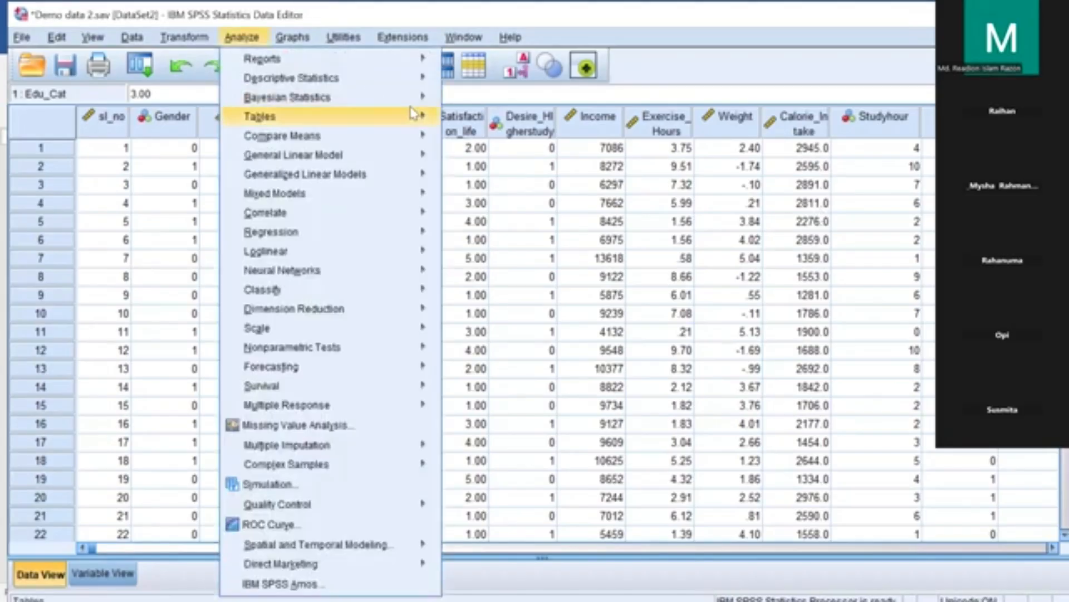
mouse_move(415, 78)
click(477, 82)
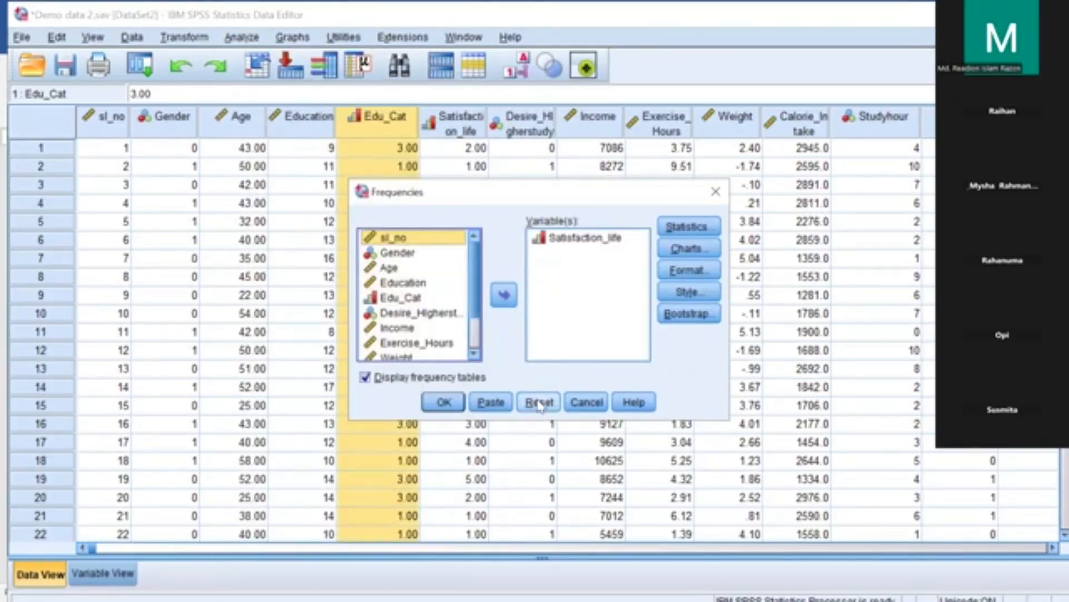
click(538, 402)
click(416, 301)
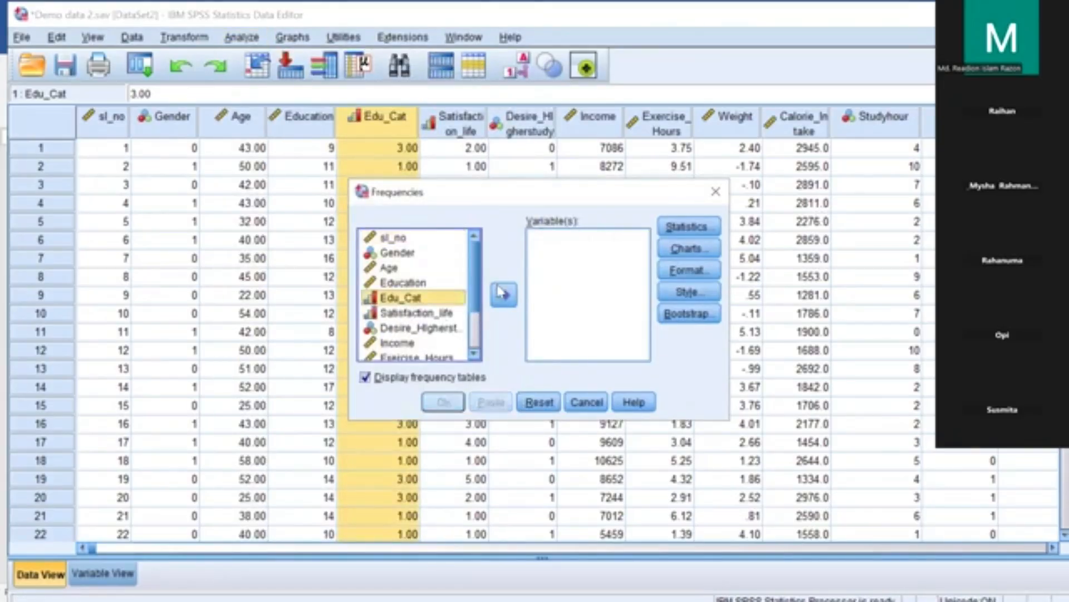
click(504, 295)
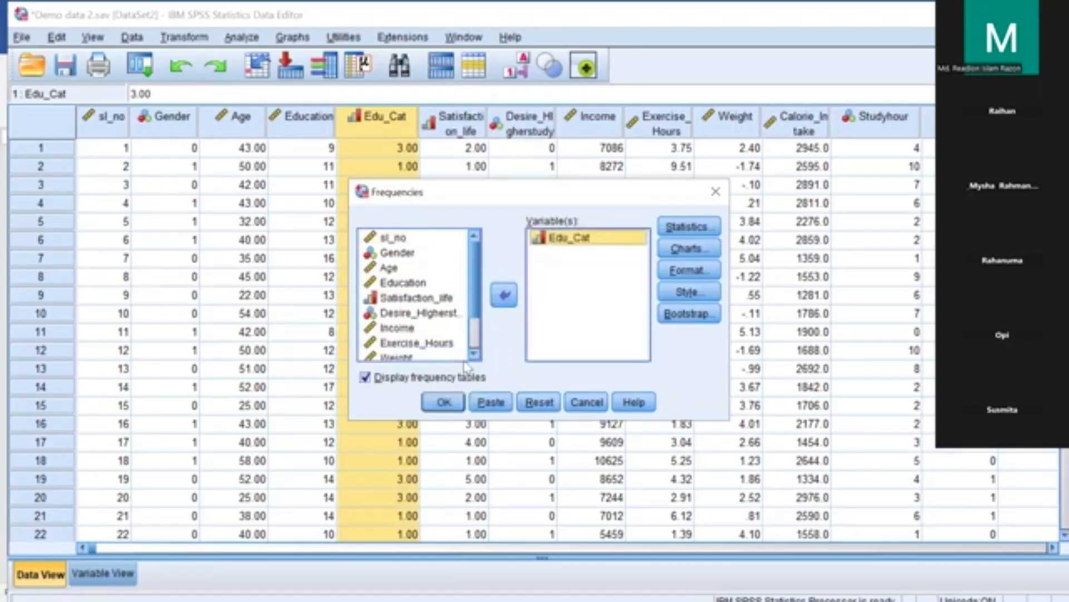
click(442, 402)
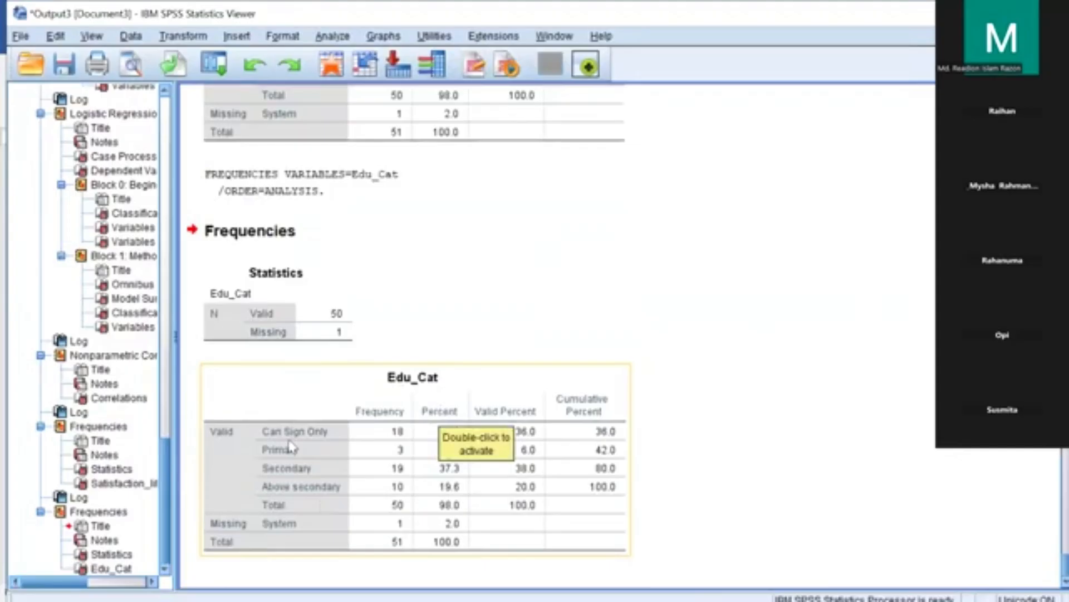
click(740, 464)
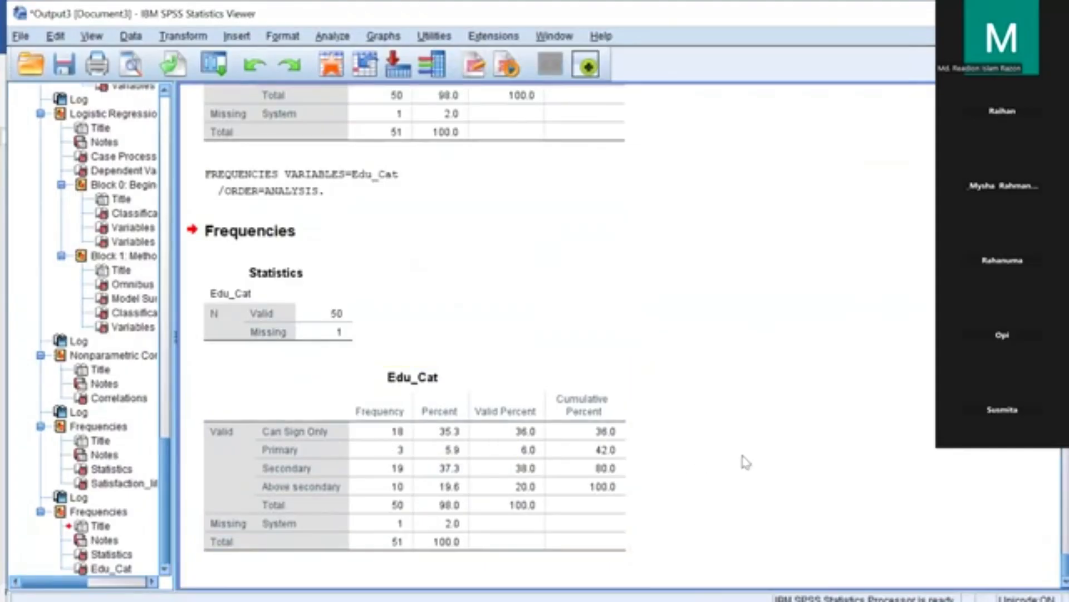
click(560, 476)
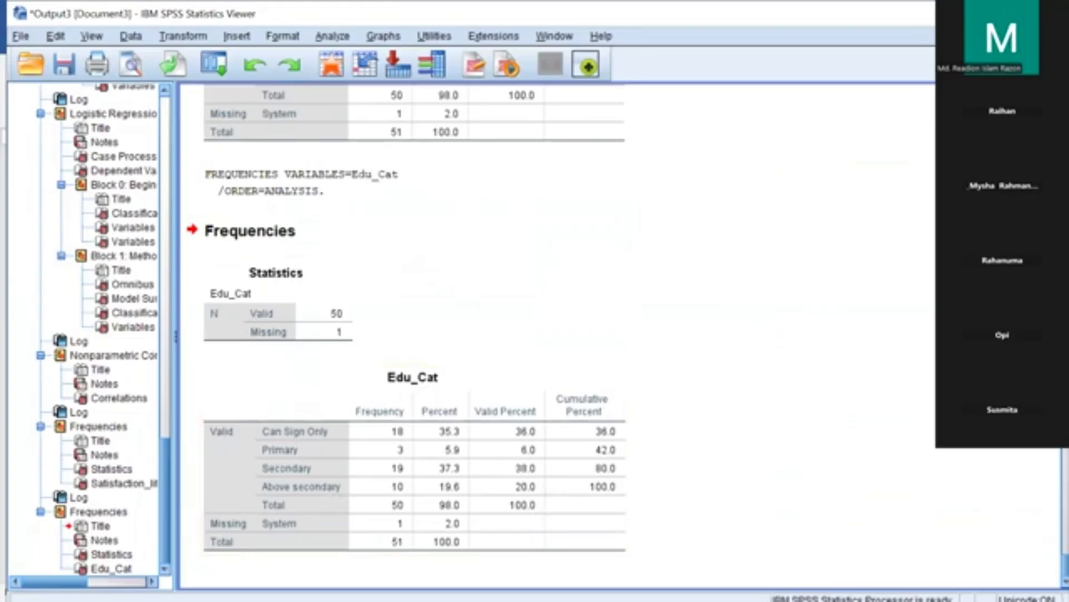
- Reset the Bivariate Correlations settings in the Data Editor and add Edu_Cat and Satisfaction_life as the variables to correlate
key(super+Down)
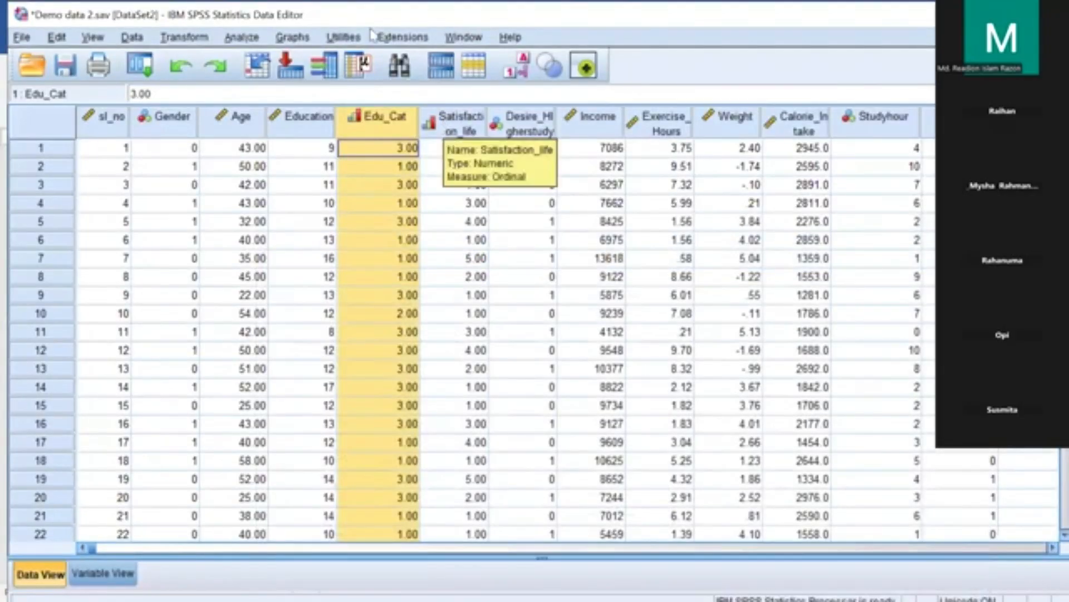
click(252, 43)
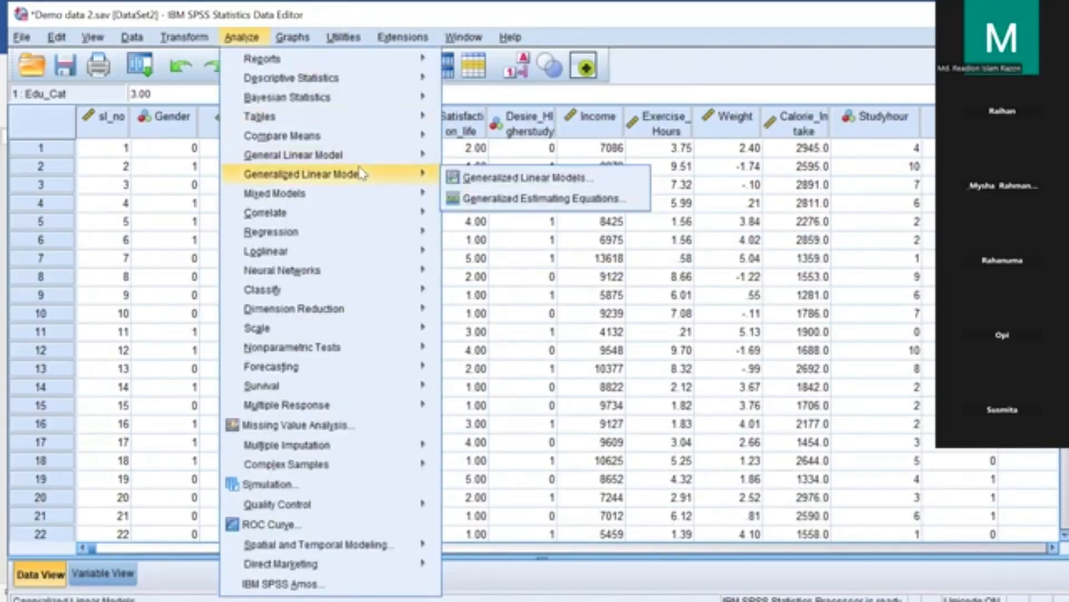
mouse_move(388, 218)
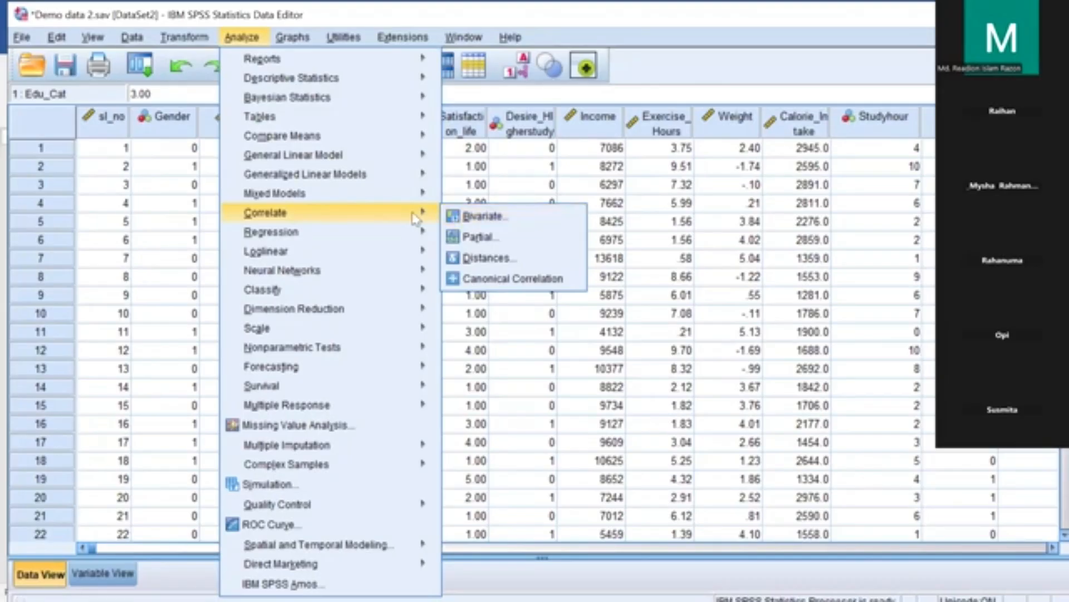
click(472, 222)
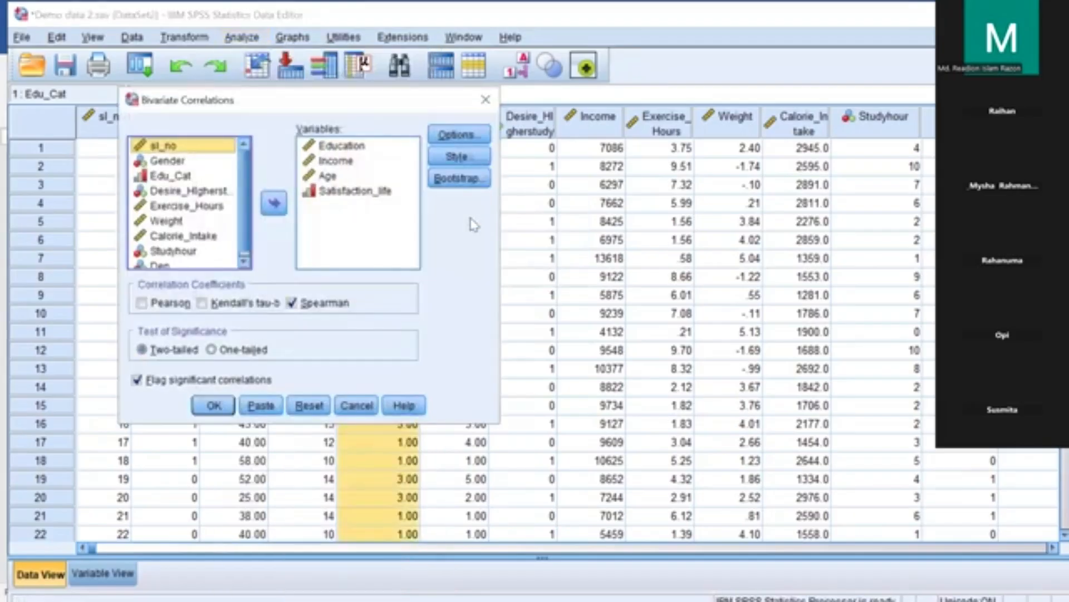
click(309, 405)
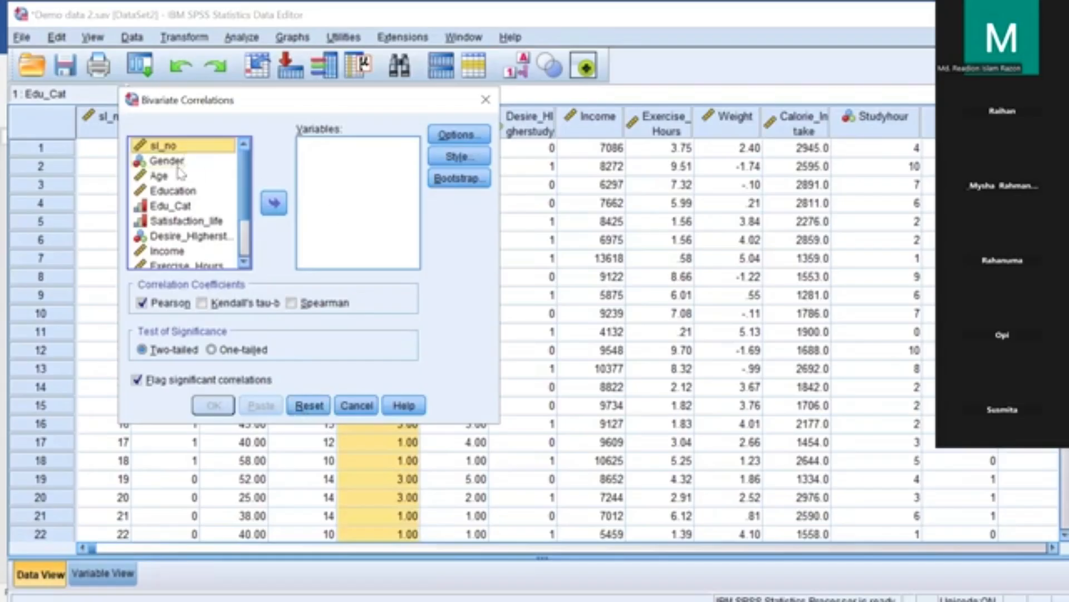
click(169, 207)
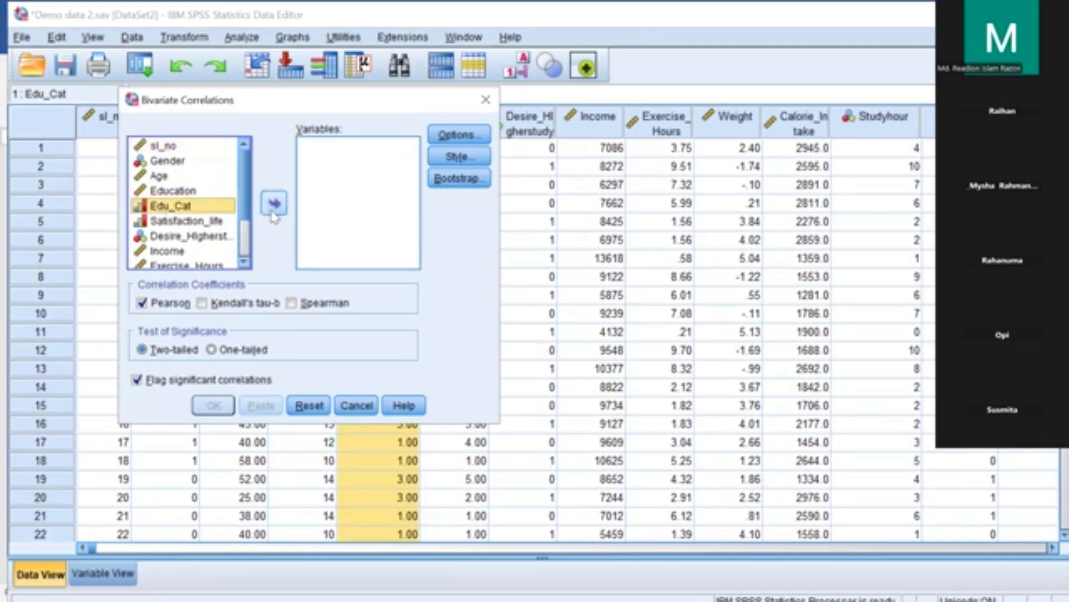
click(273, 204)
click(206, 207)
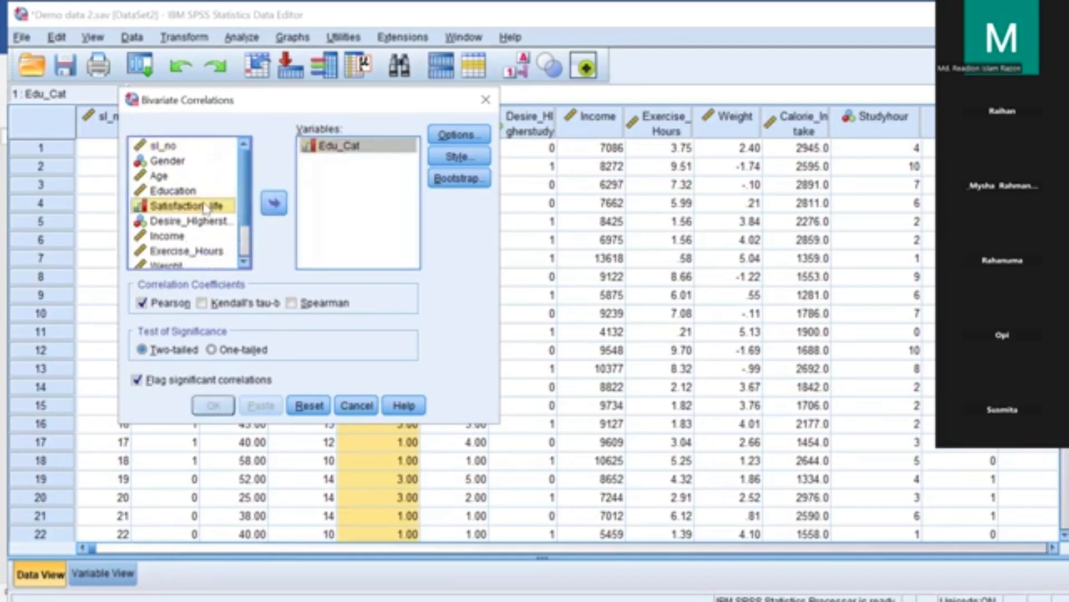
click(274, 209)
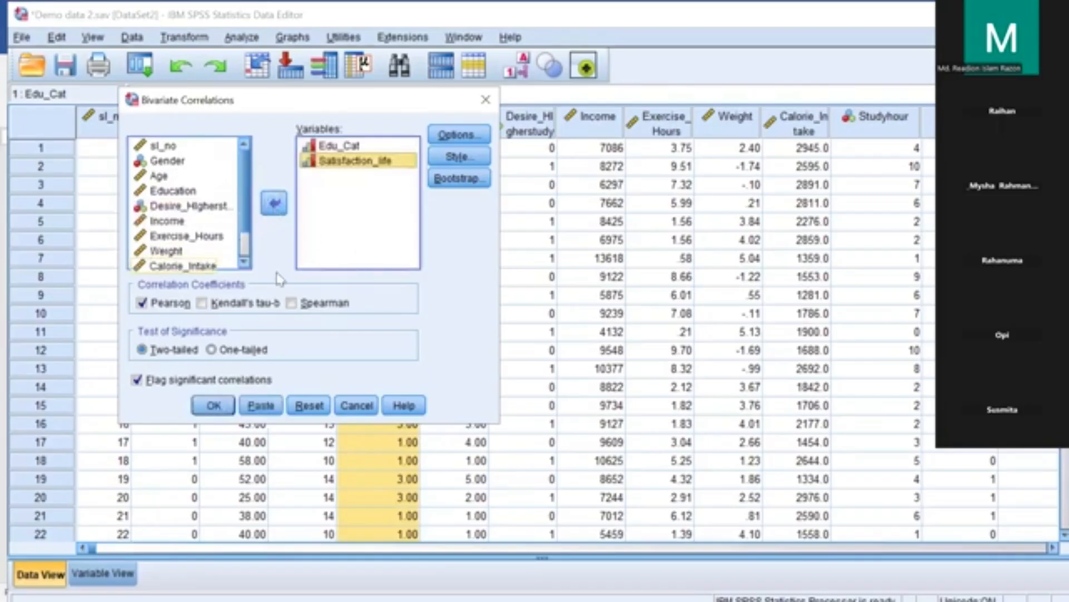
- Replace the Pearson coefficient with Spearman and run the correlation of Edu_Cat and Satisfaction_life
click(142, 303)
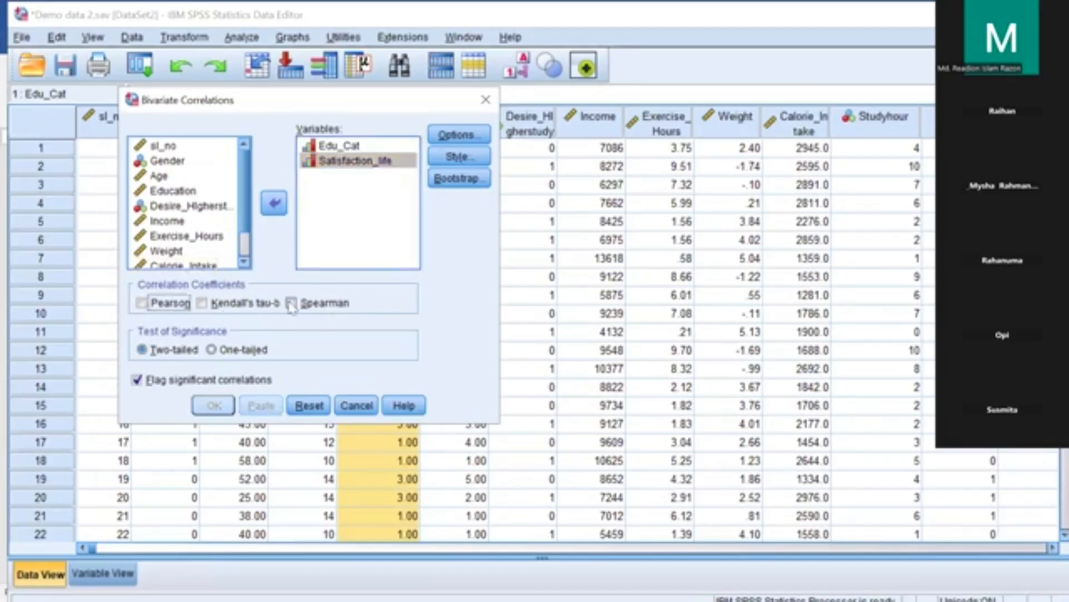
click(291, 303)
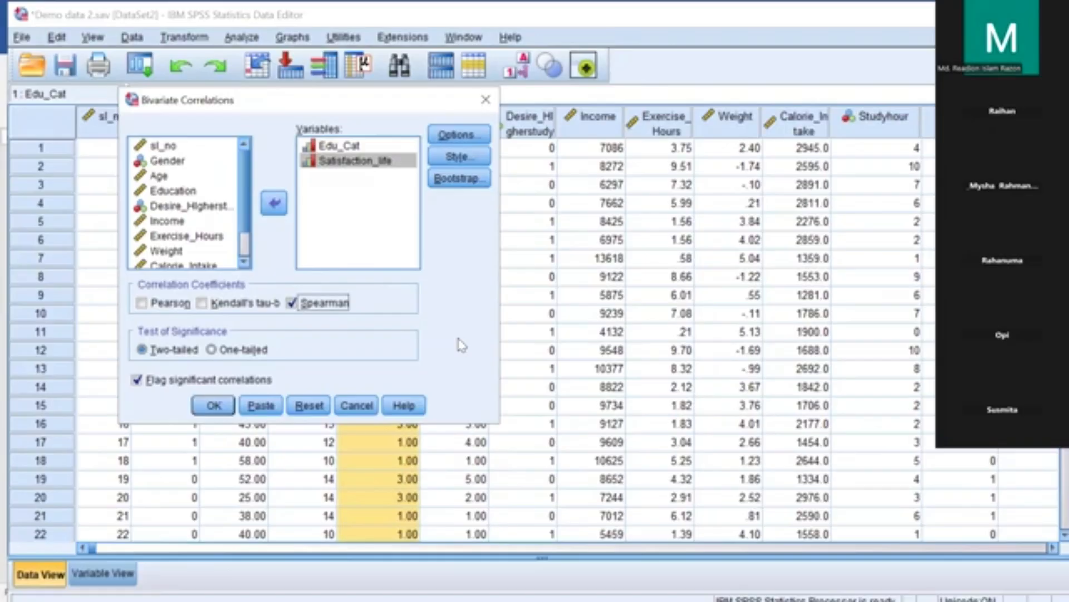
click(214, 407)
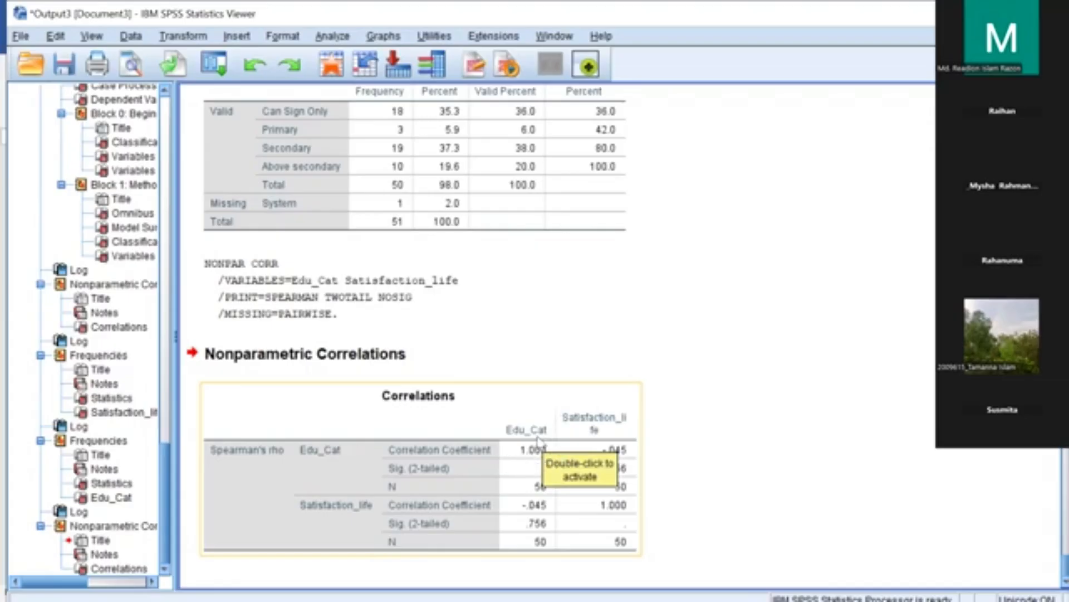
click(763, 453)
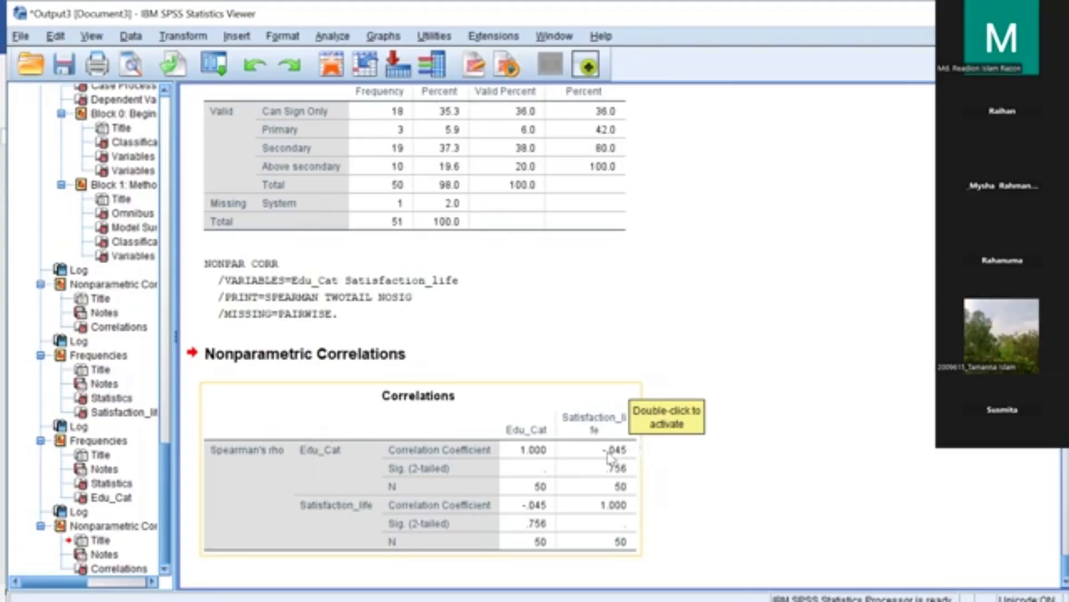
click(647, 457)
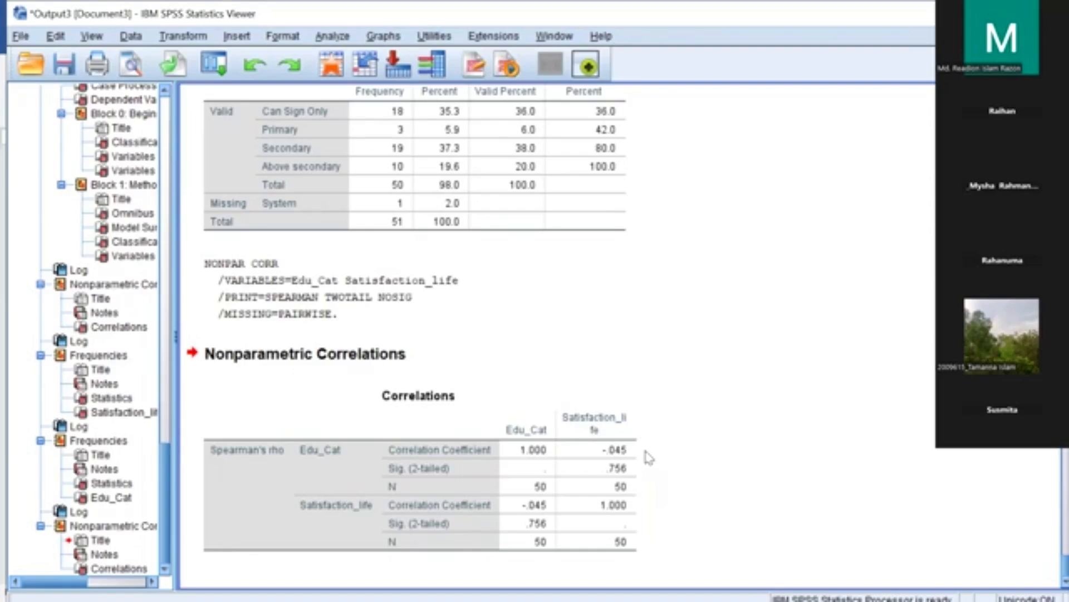
click(646, 470)
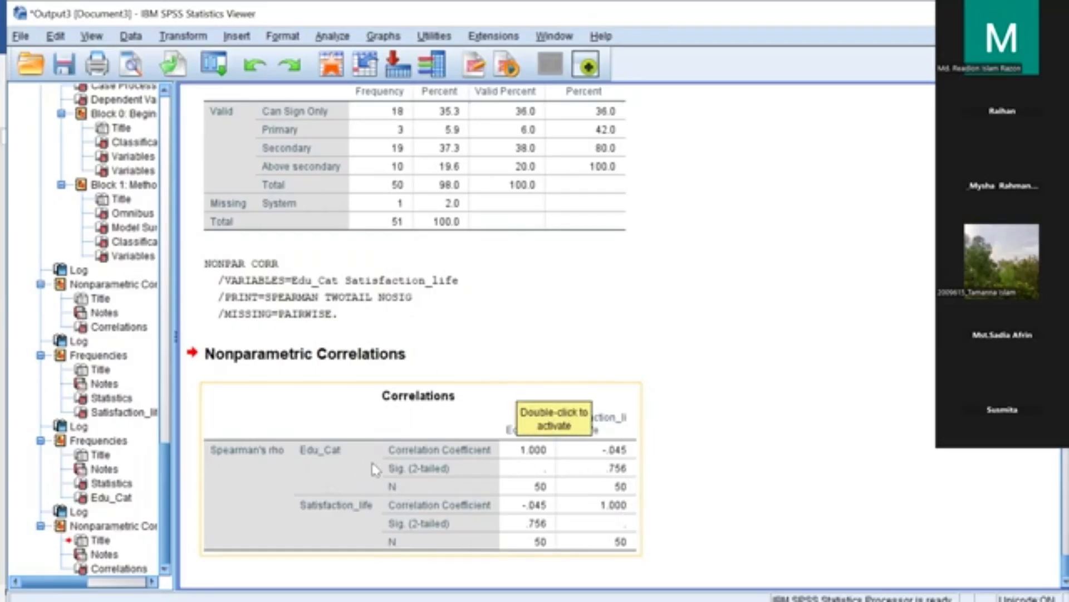
- Add Age and Income to the Bivariate Correlations variables and run the Spearman correlation with Edu_Cat and Satisfaction_life
click(337, 37)
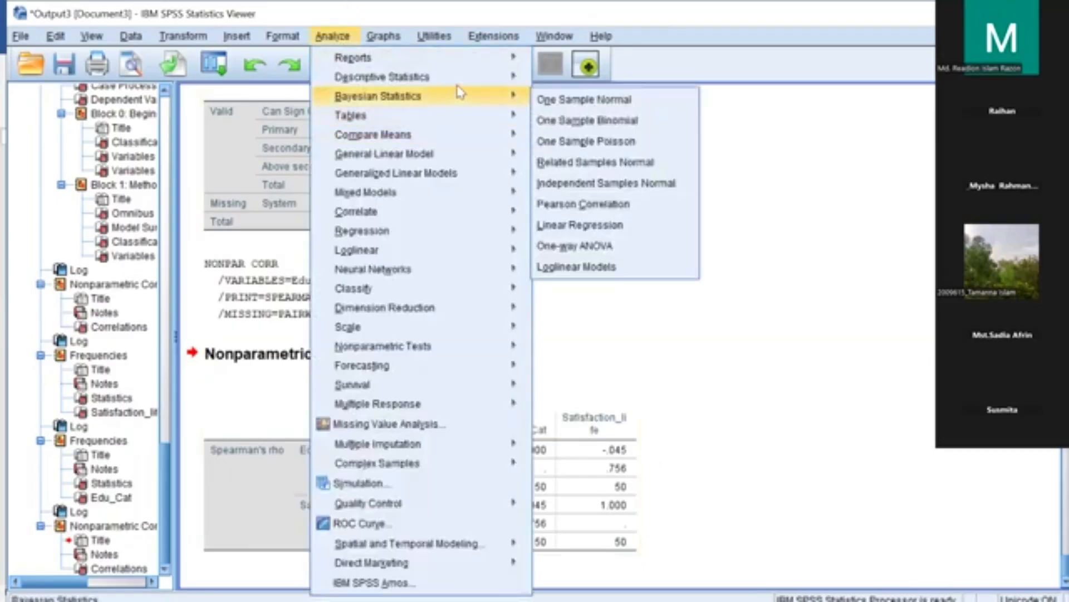
mouse_move(465, 82)
mouse_move(472, 211)
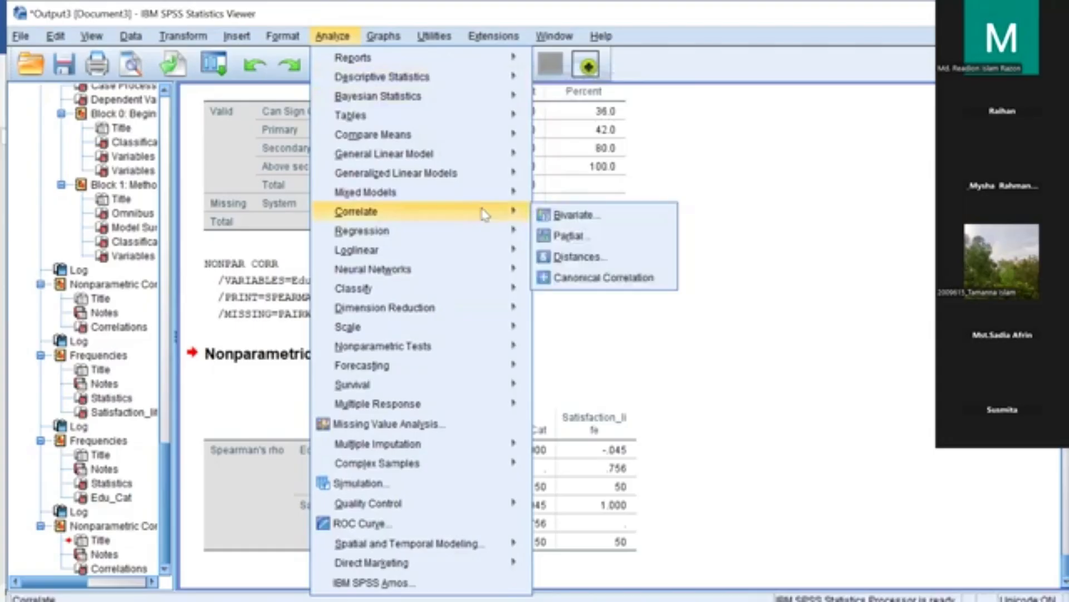
click(551, 216)
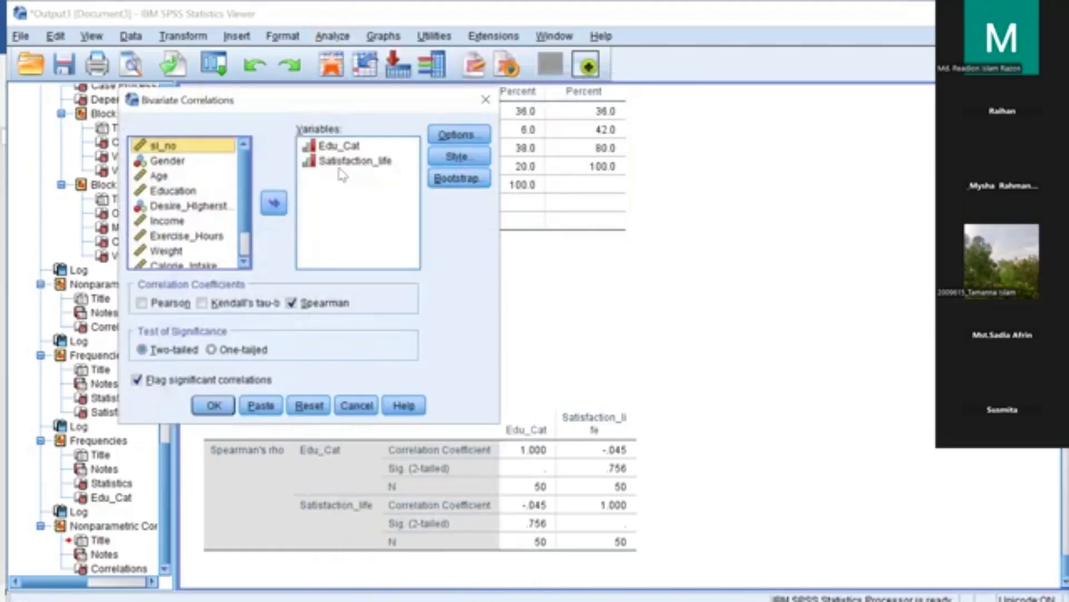
double_click(156, 176)
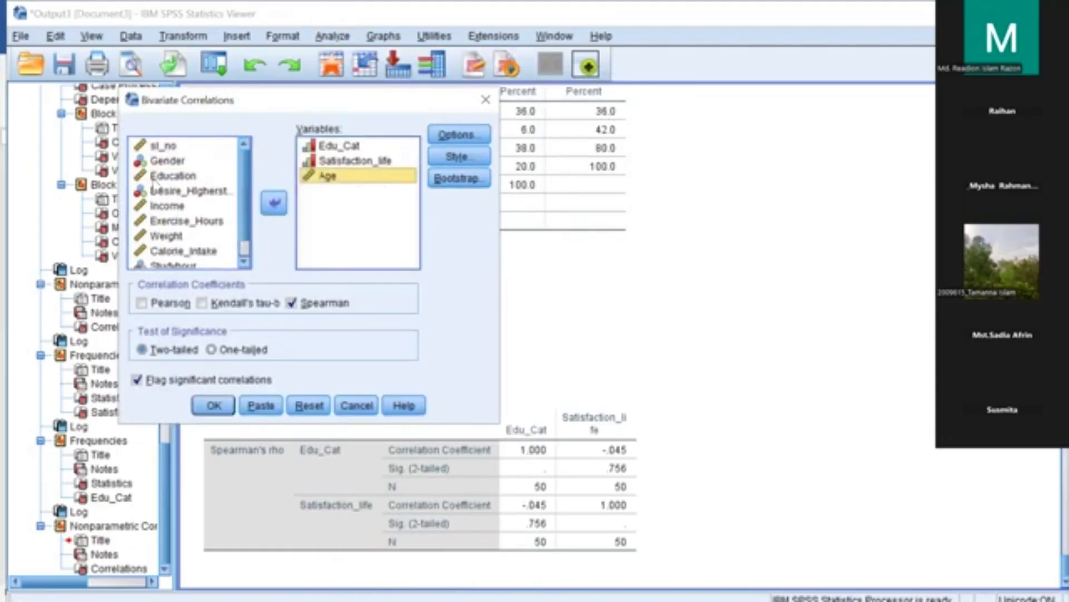
double_click(167, 206)
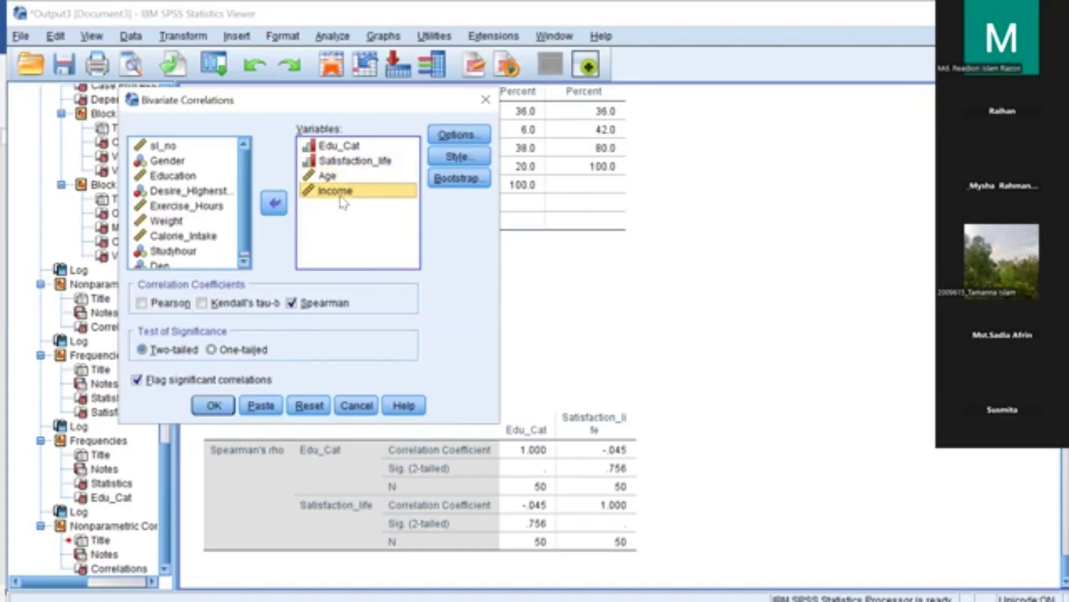
click(210, 407)
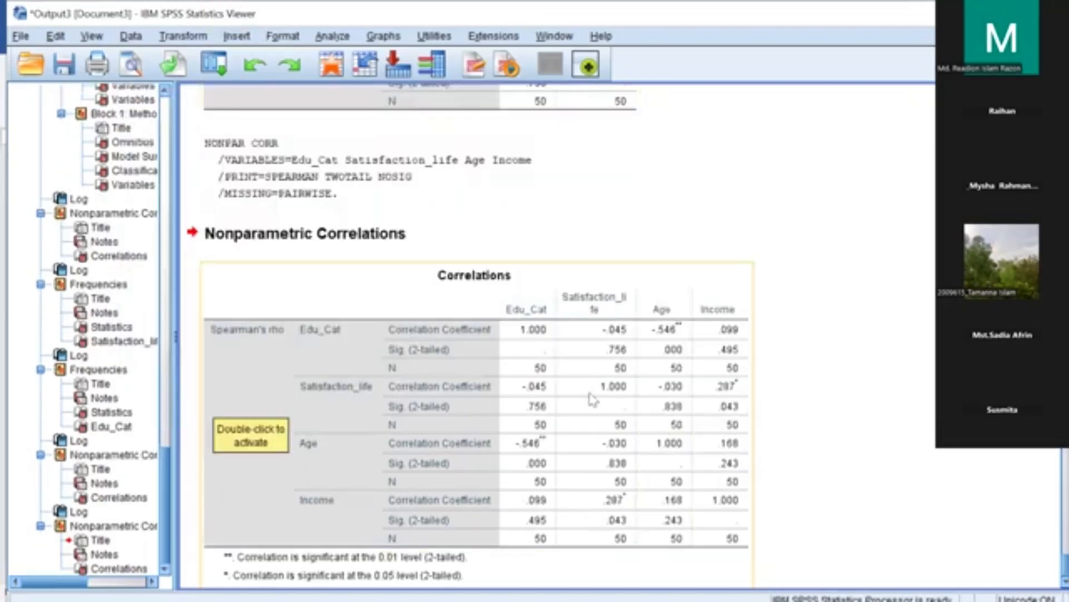
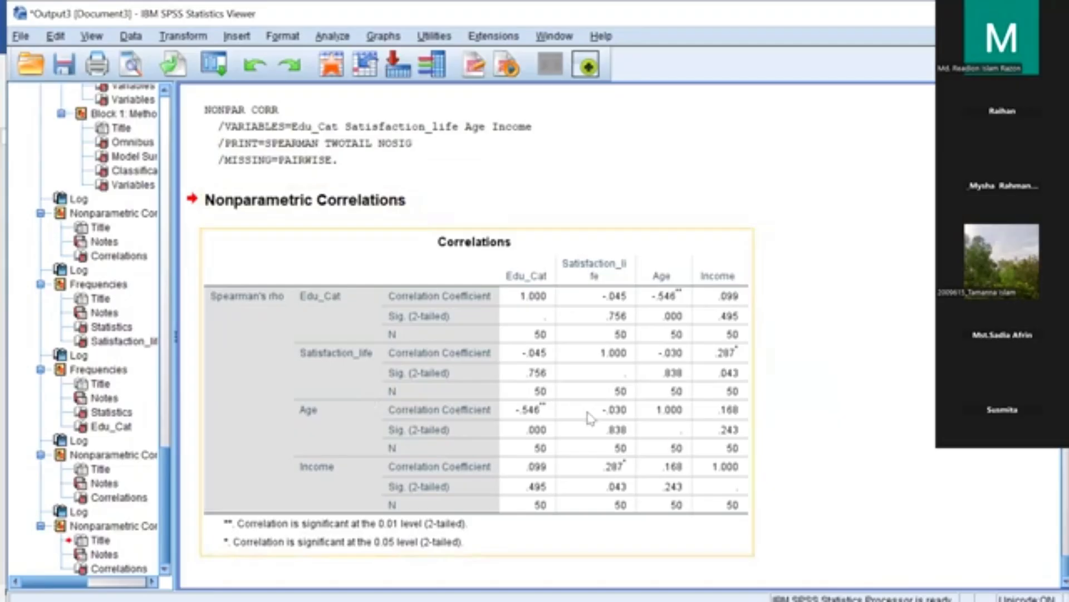
click(774, 351)
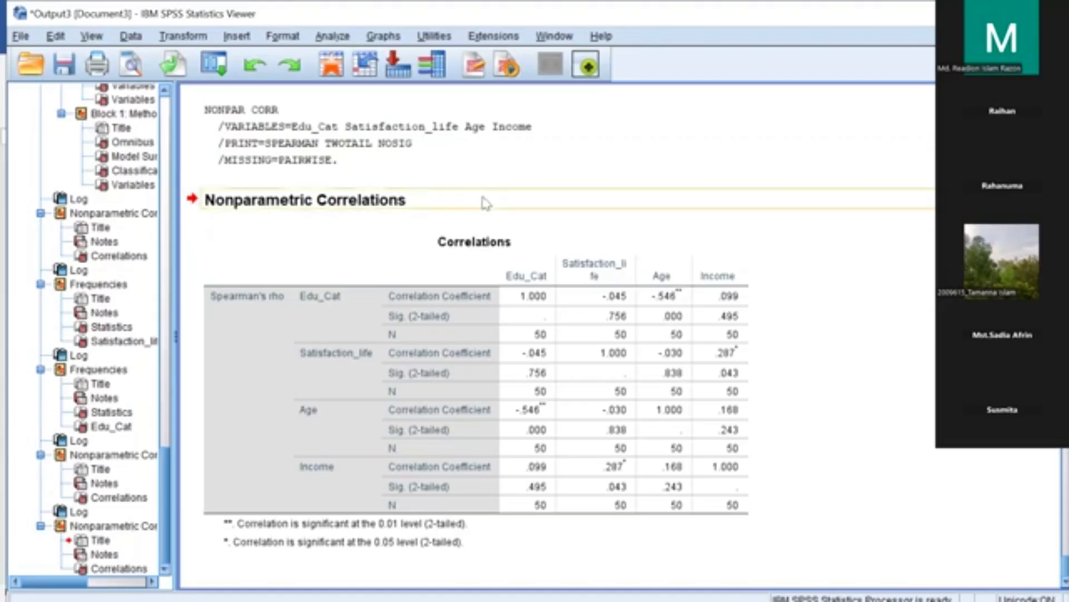
- Reset the Bivariate Correlations settings and add Exercise_Hours, Desire_HIgherstudy, Weight and Calorie_Intake as the variables to correlate
click(345, 39)
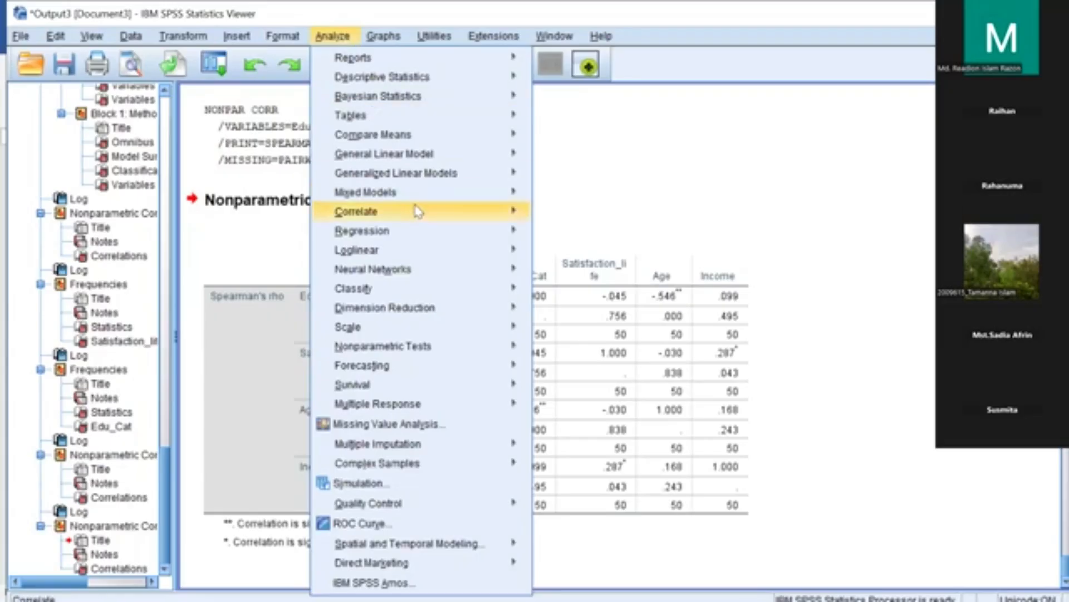
mouse_move(490, 210)
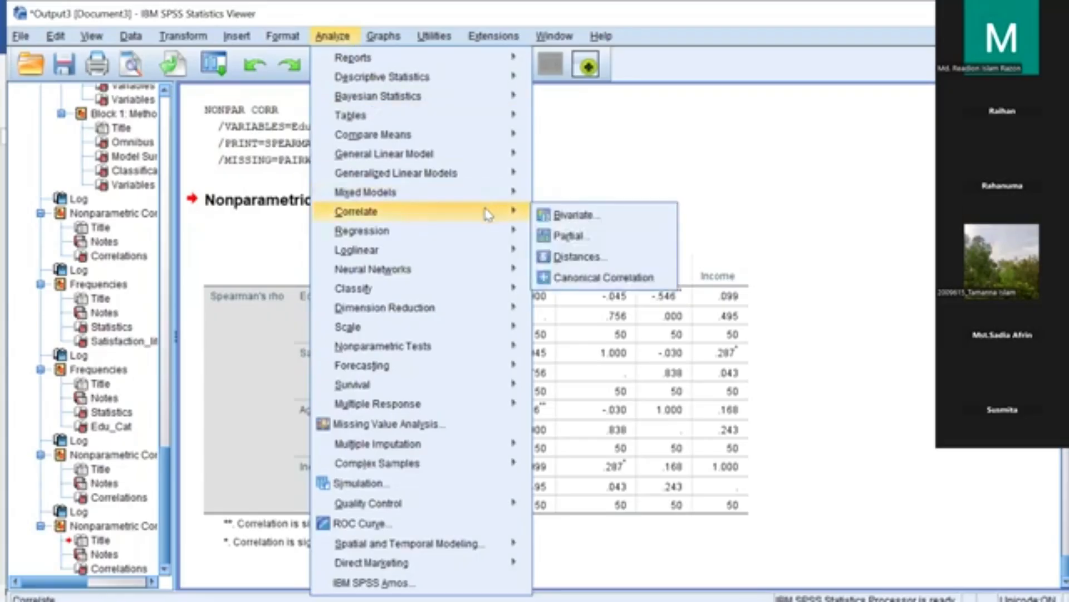
click(565, 215)
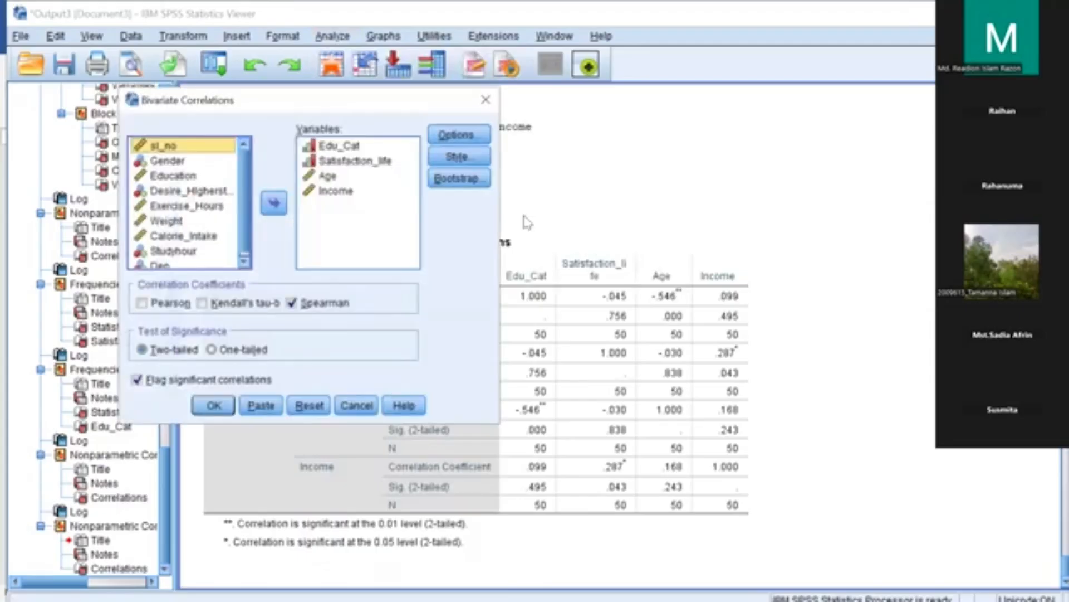
click(312, 406)
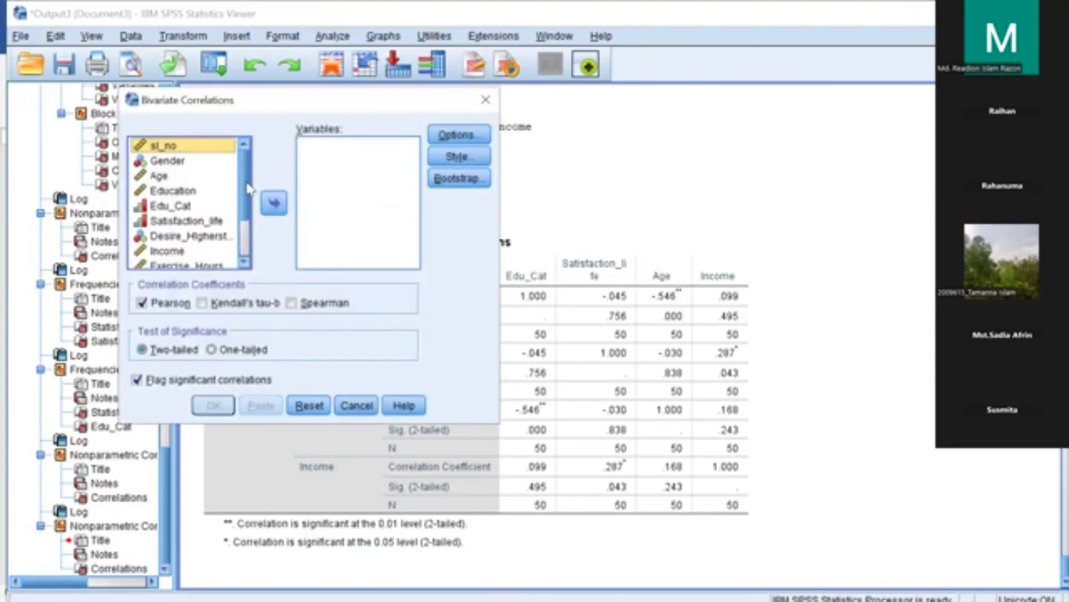
scroll(248, 190, down, 2)
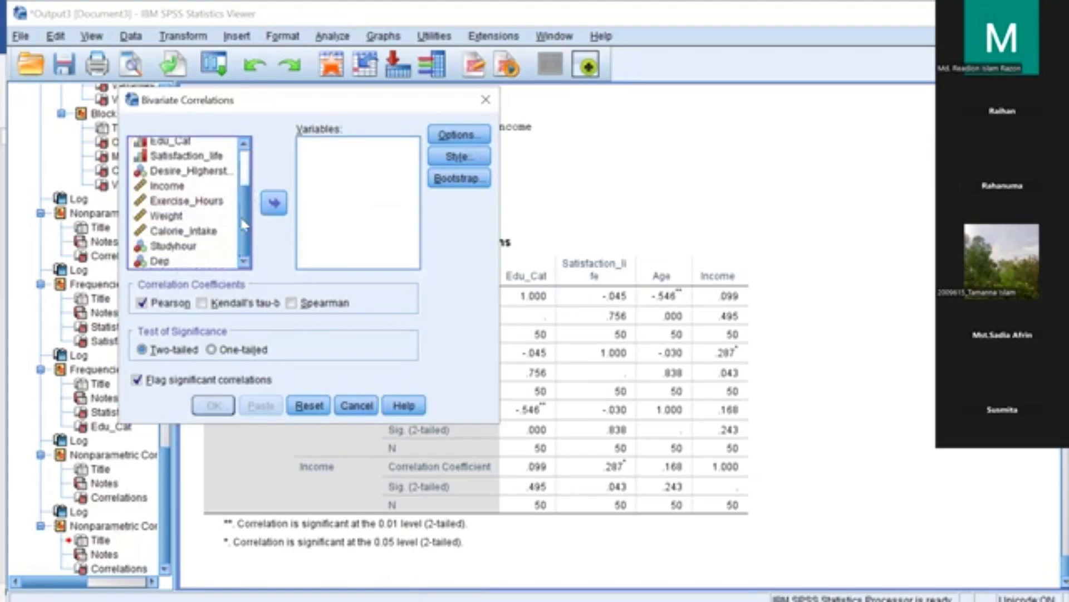
click(202, 172)
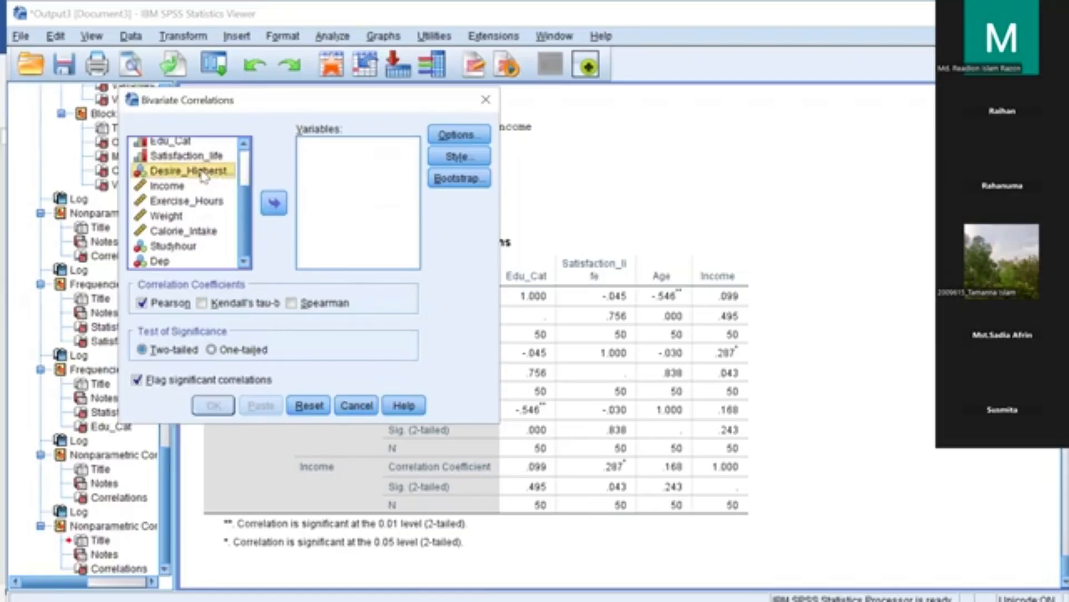
click(207, 203)
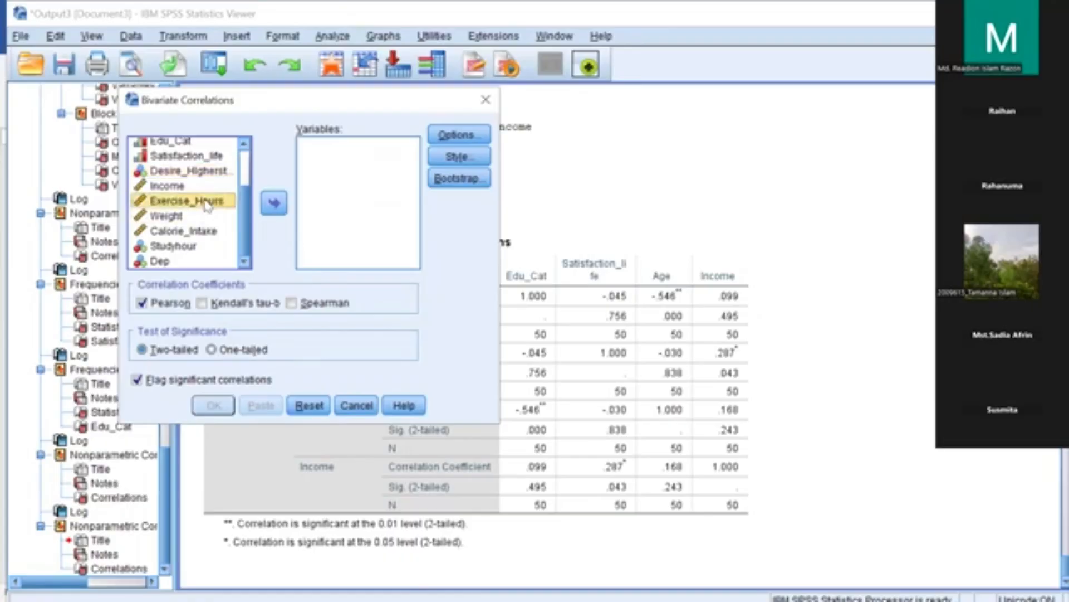
click(273, 203)
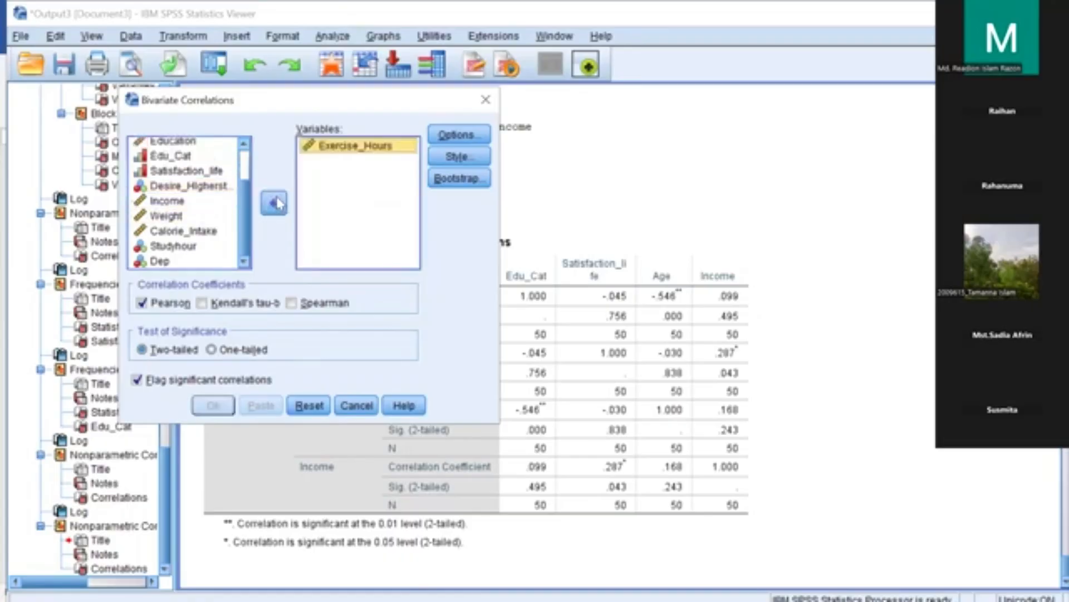
drag(228, 187, 336, 195)
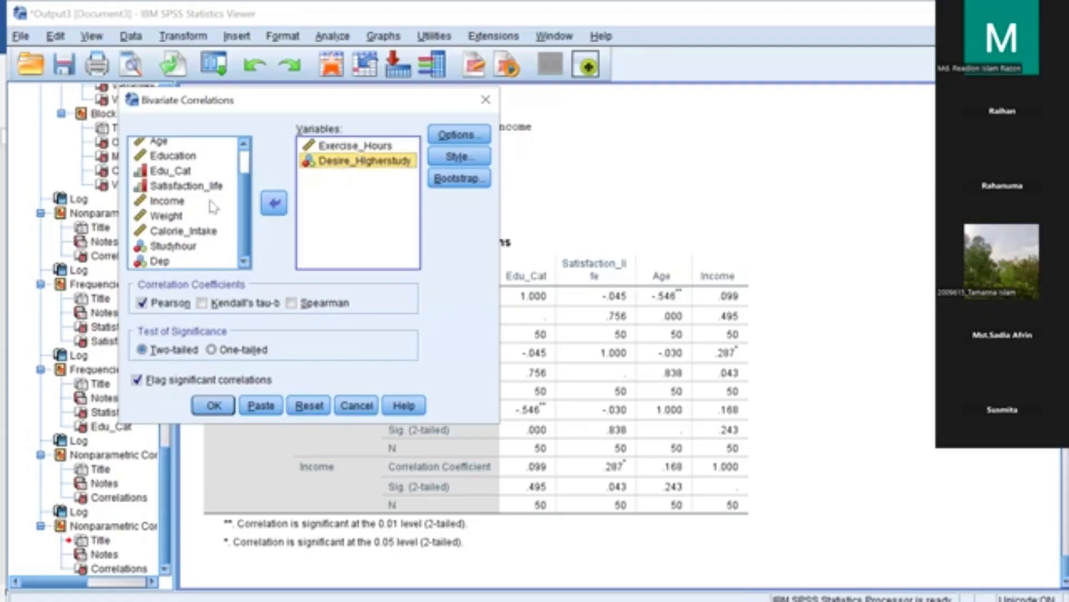
drag(173, 220, 322, 218)
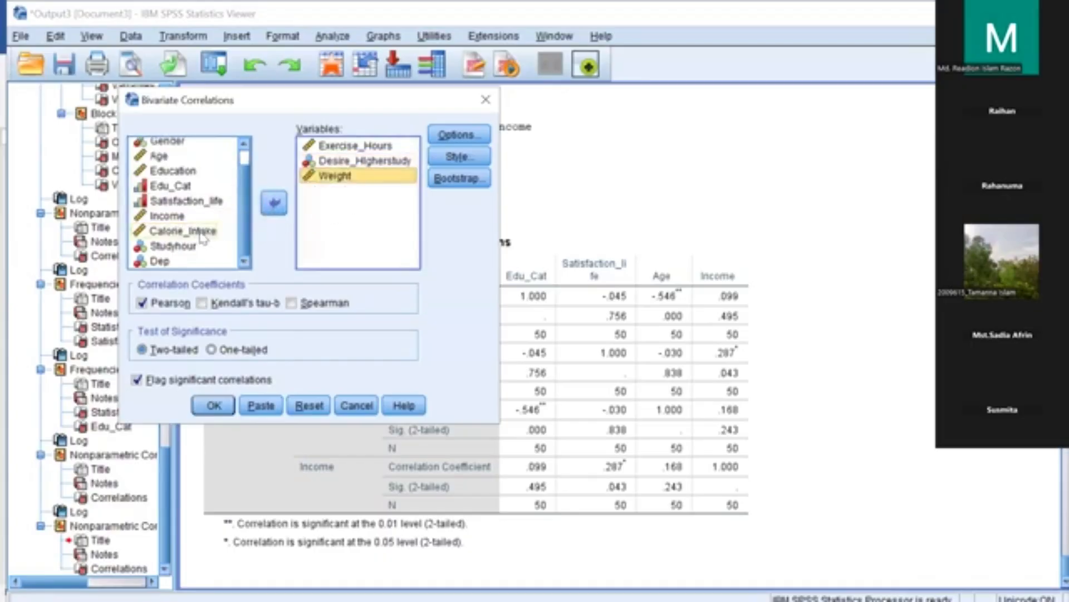
drag(202, 236, 321, 207)
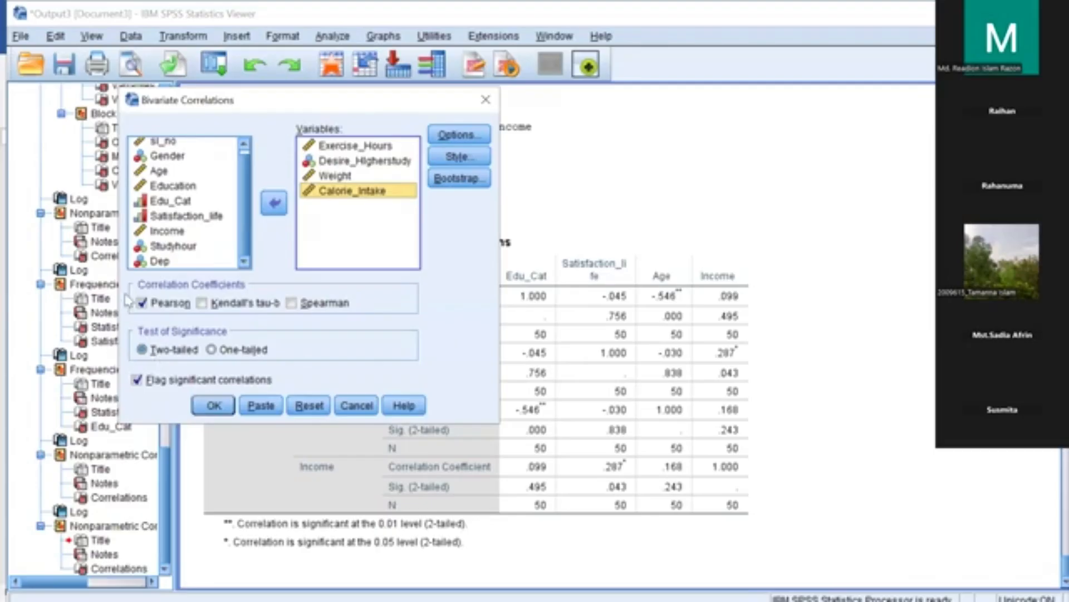
- Keep Pearson as the only coefficient and run the correlation of the four chosen variables
click(291, 303)
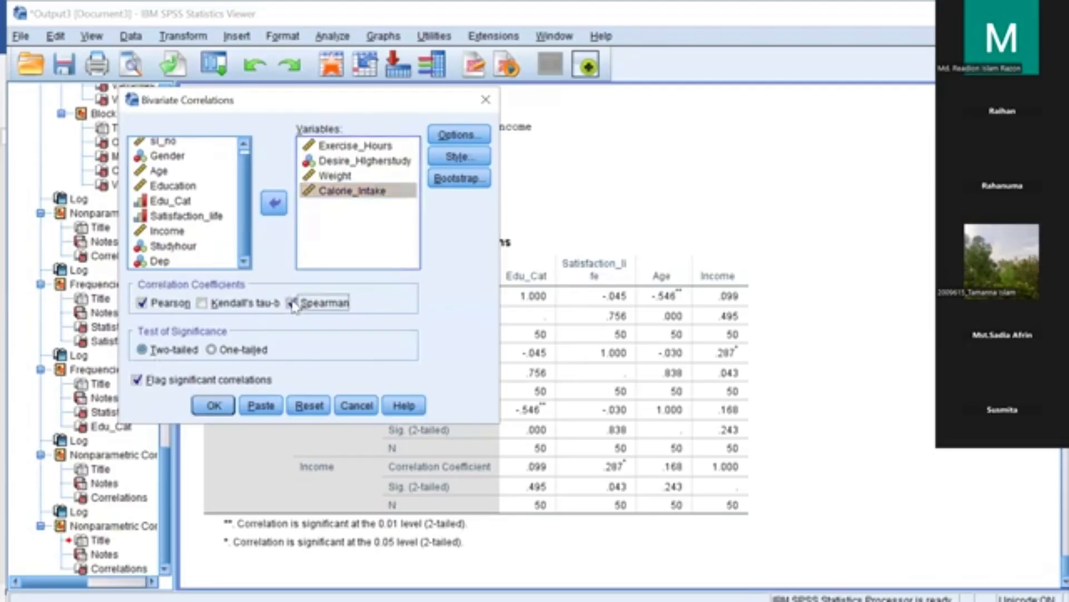
click(292, 303)
click(206, 412)
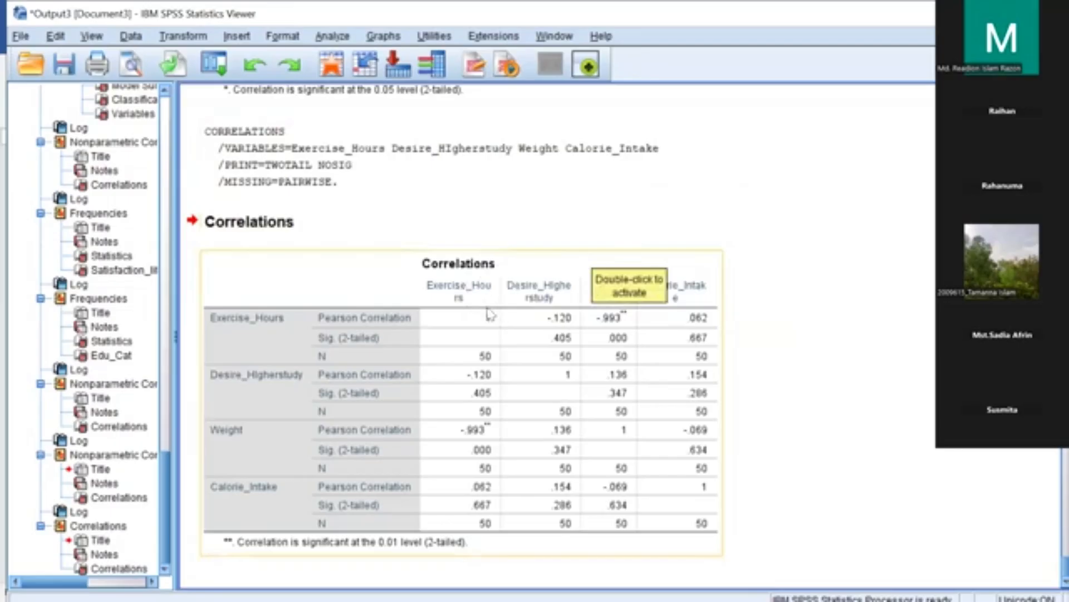
click(667, 218)
click(564, 313)
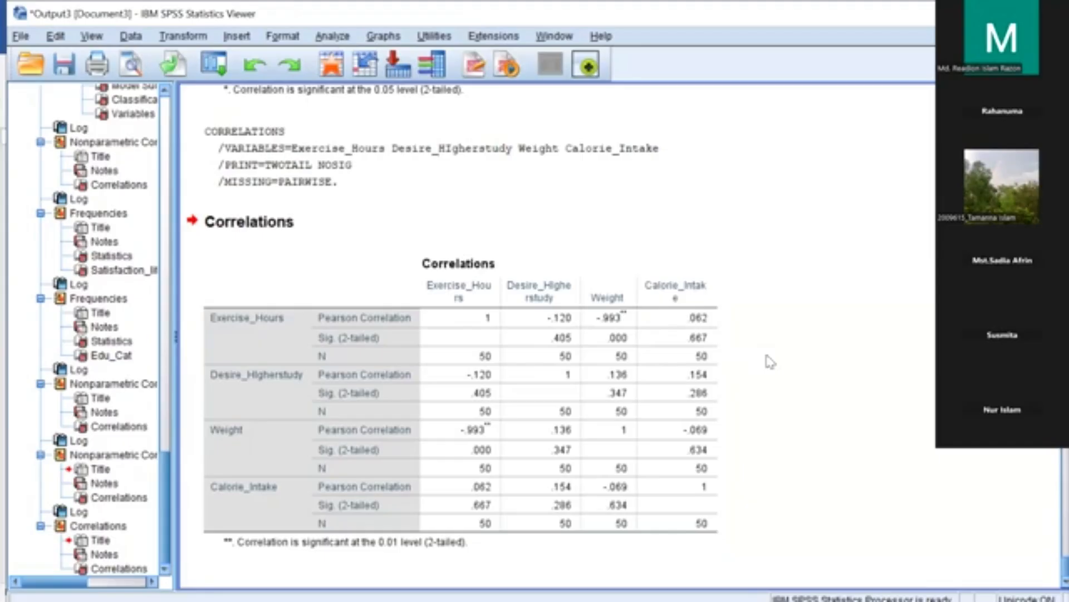
click(493, 281)
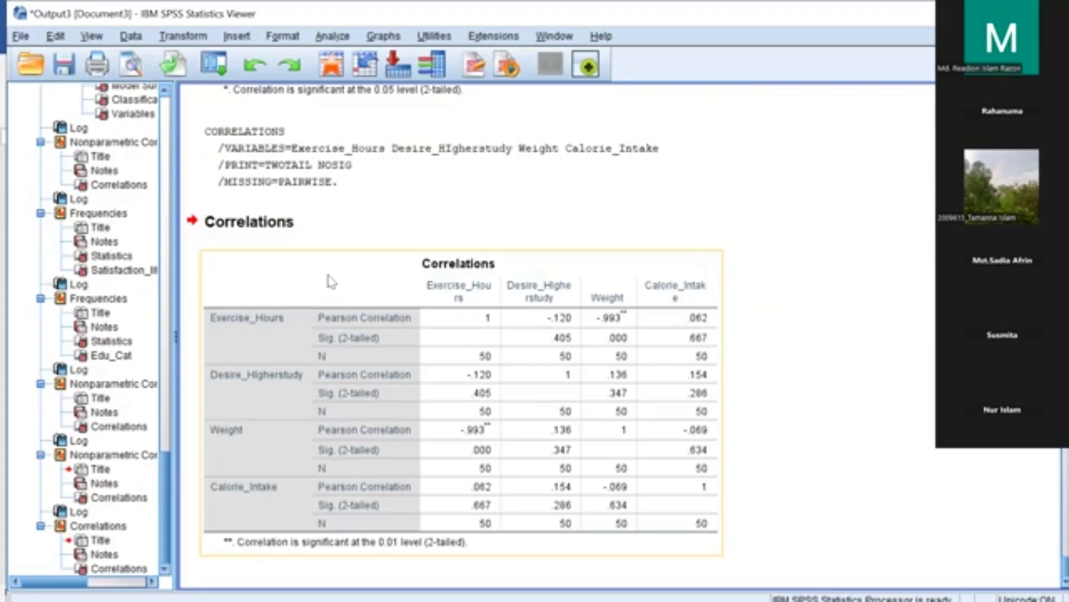
click(328, 33)
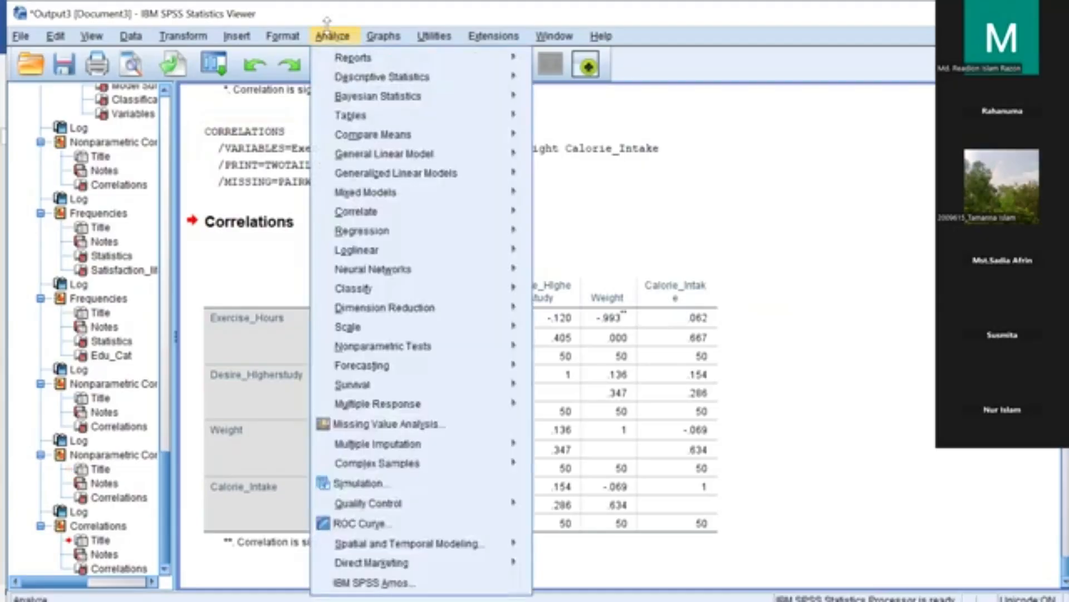
mouse_move(396, 210)
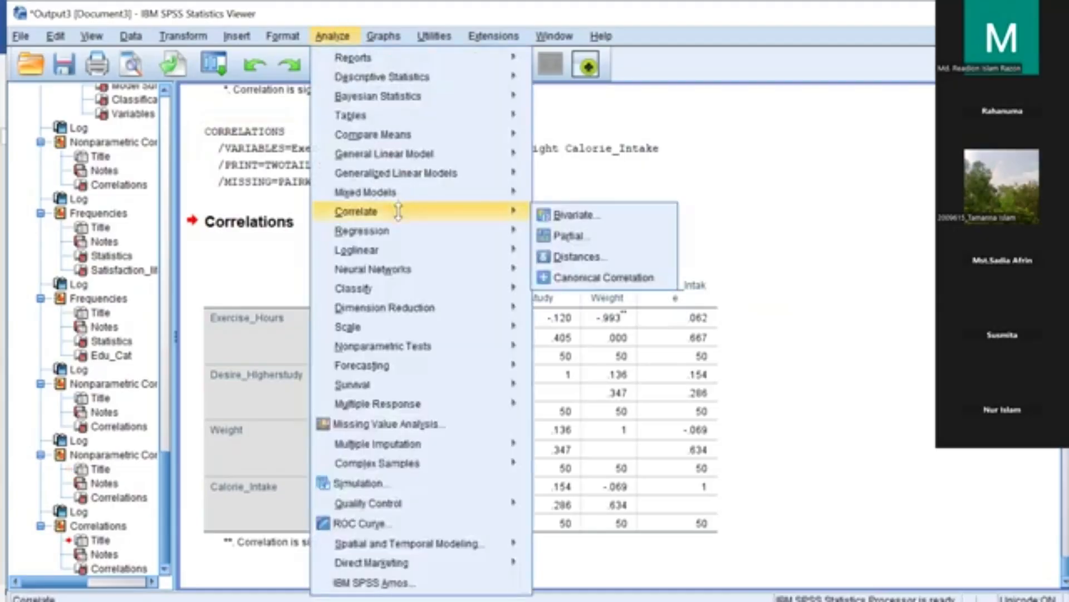
click(559, 215)
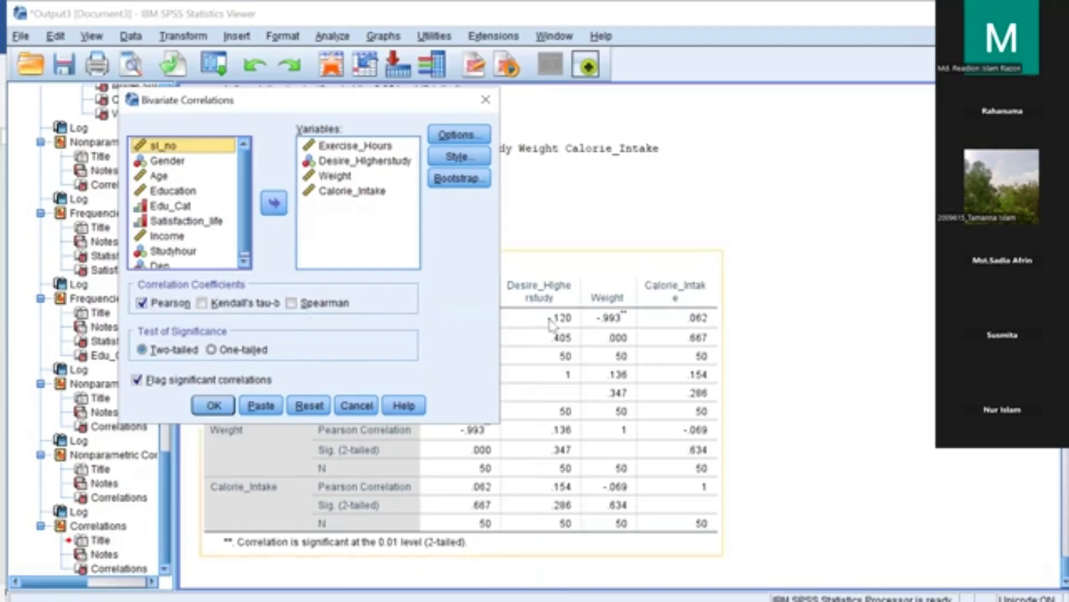
click(486, 100)
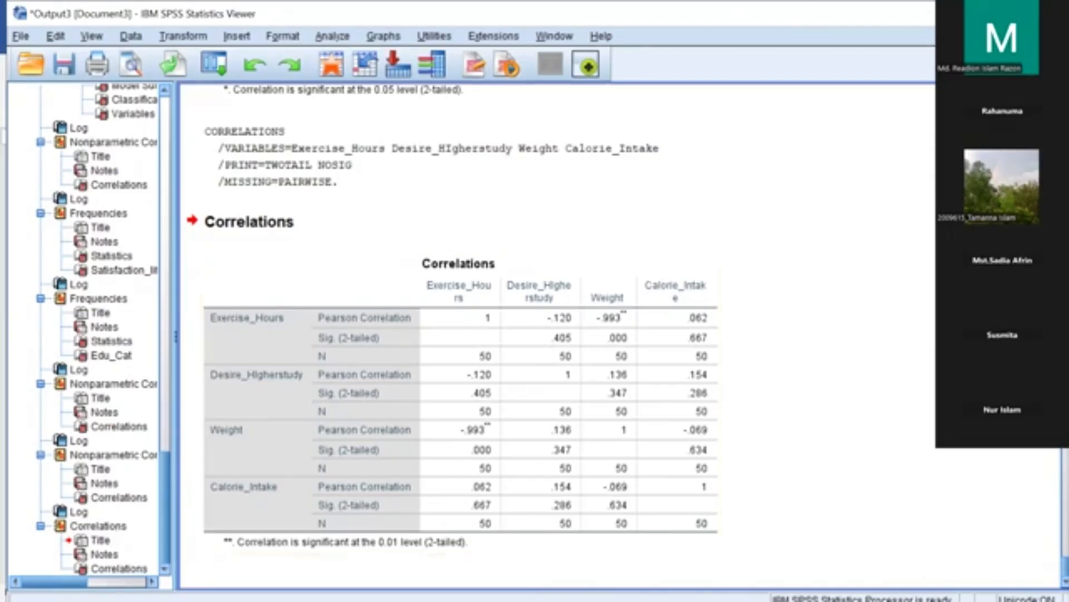
- Switch to the Data Editor and examine the Exercise_Hours, Weight and Calorie_Intake columns in turn
click(976, 14)
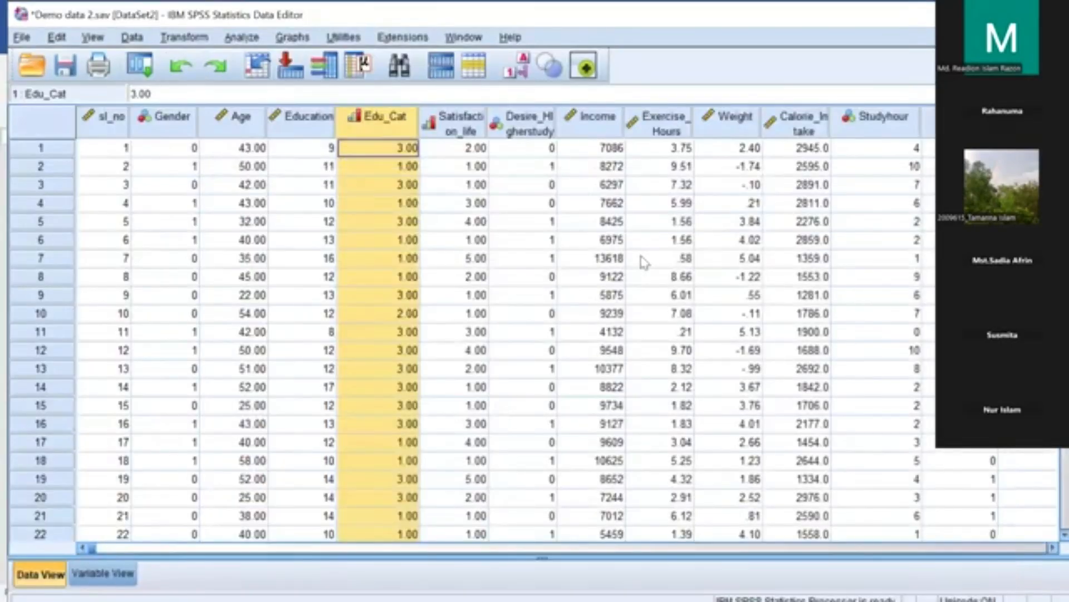
click(656, 122)
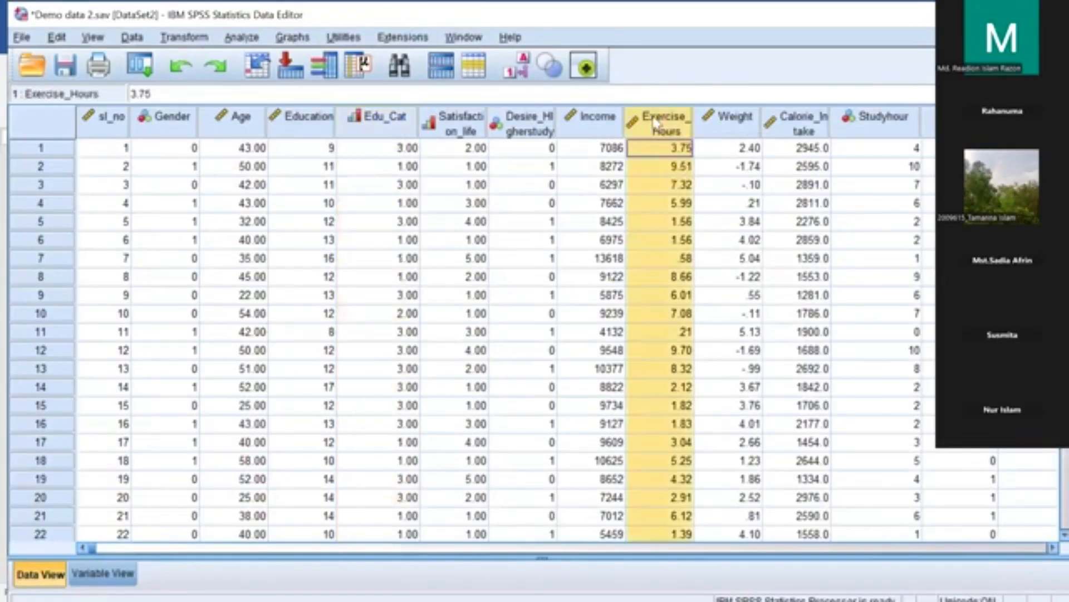
click(732, 125)
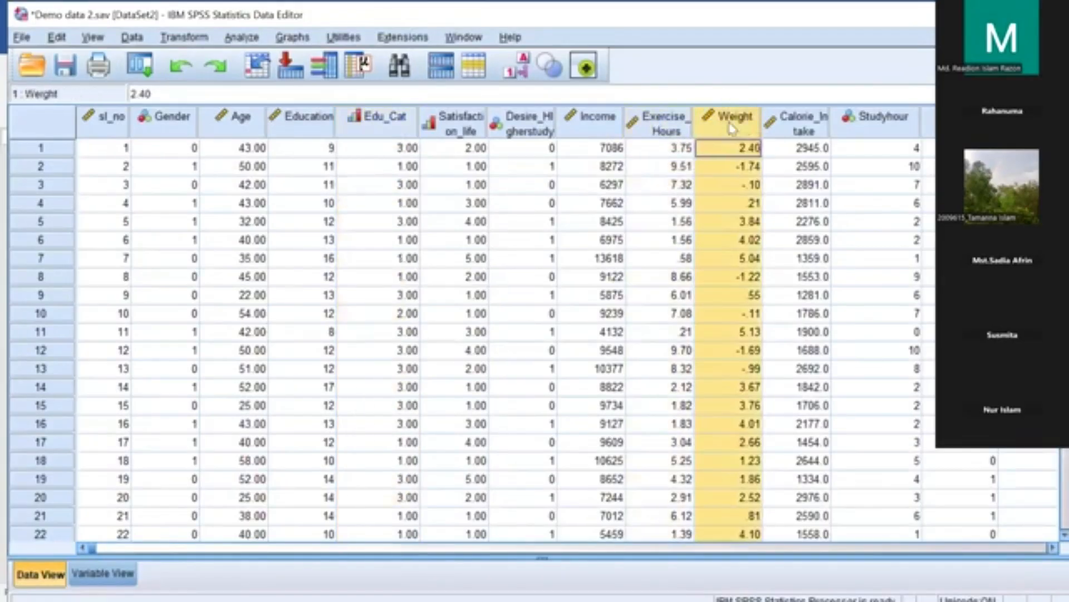
click(811, 118)
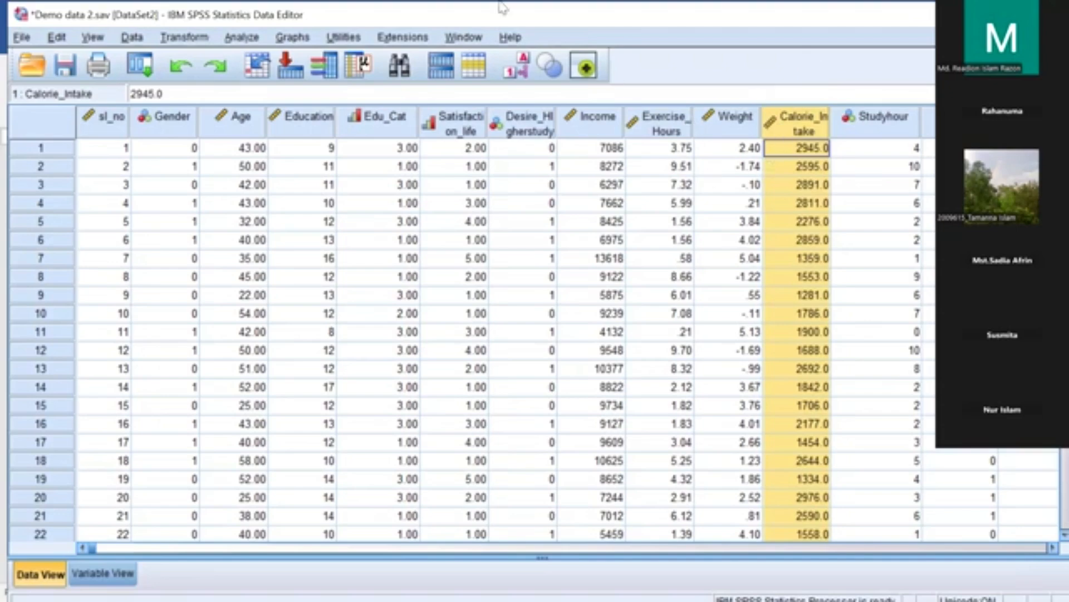
- Reset the Partial Correlations settings and add Exercise_Hours and Weight as the variables to correlate
click(243, 37)
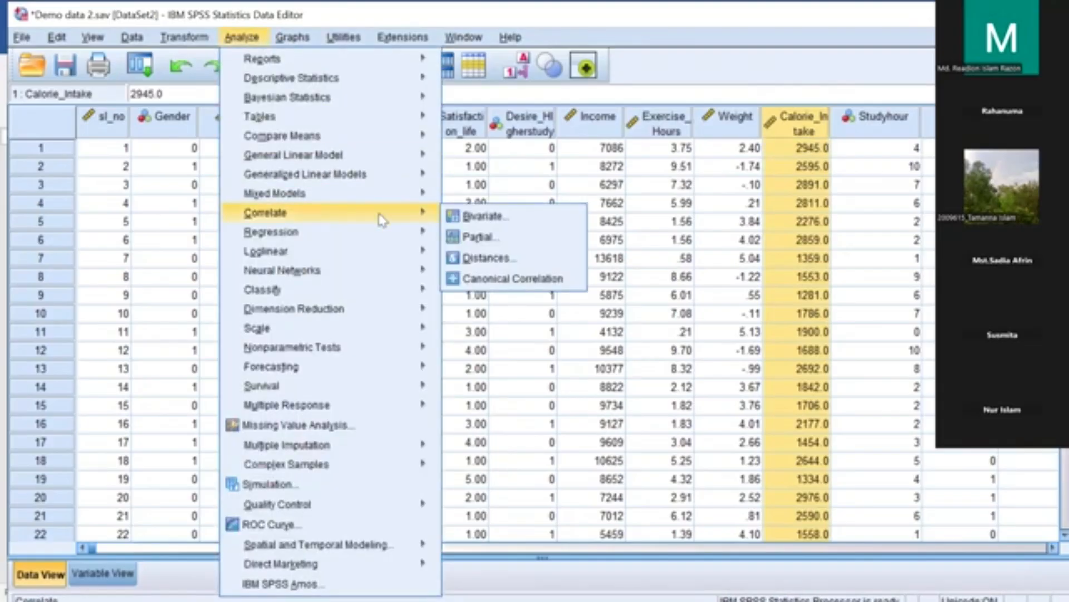
mouse_move(390, 231)
mouse_move(404, 212)
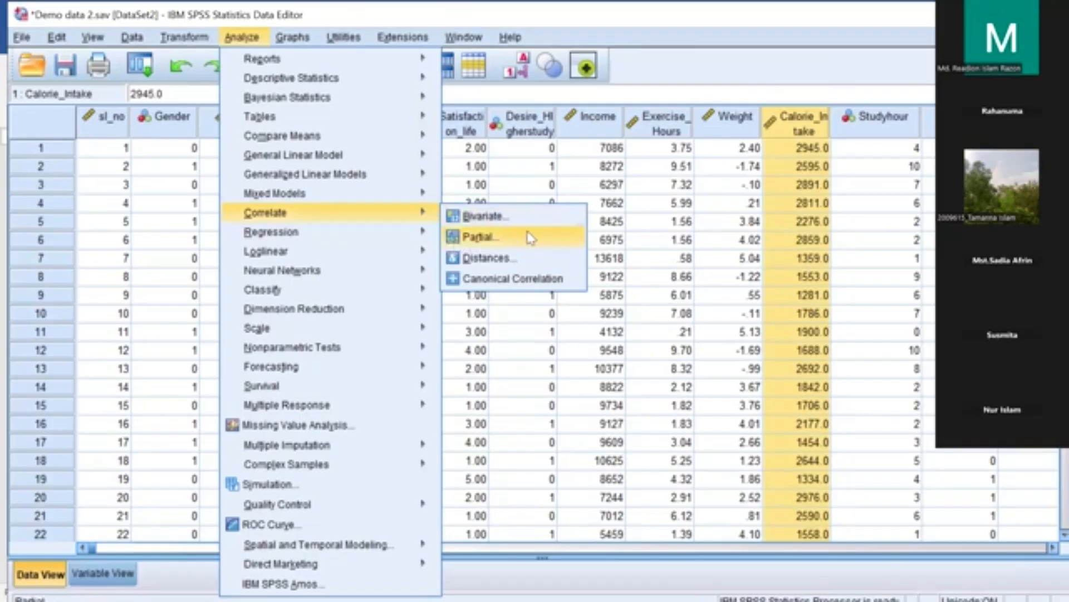
click(473, 239)
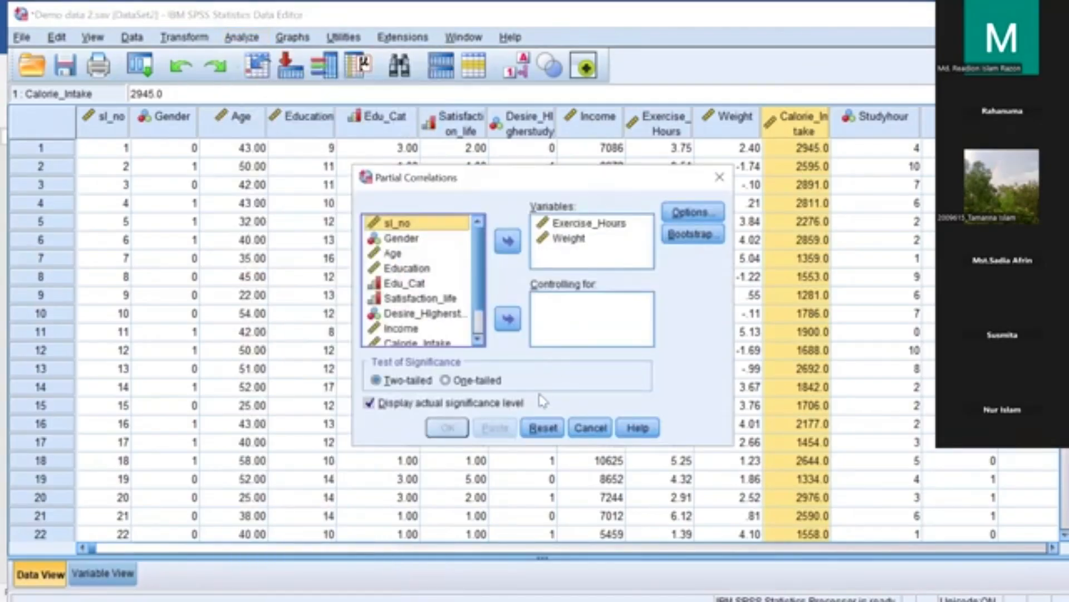
click(539, 428)
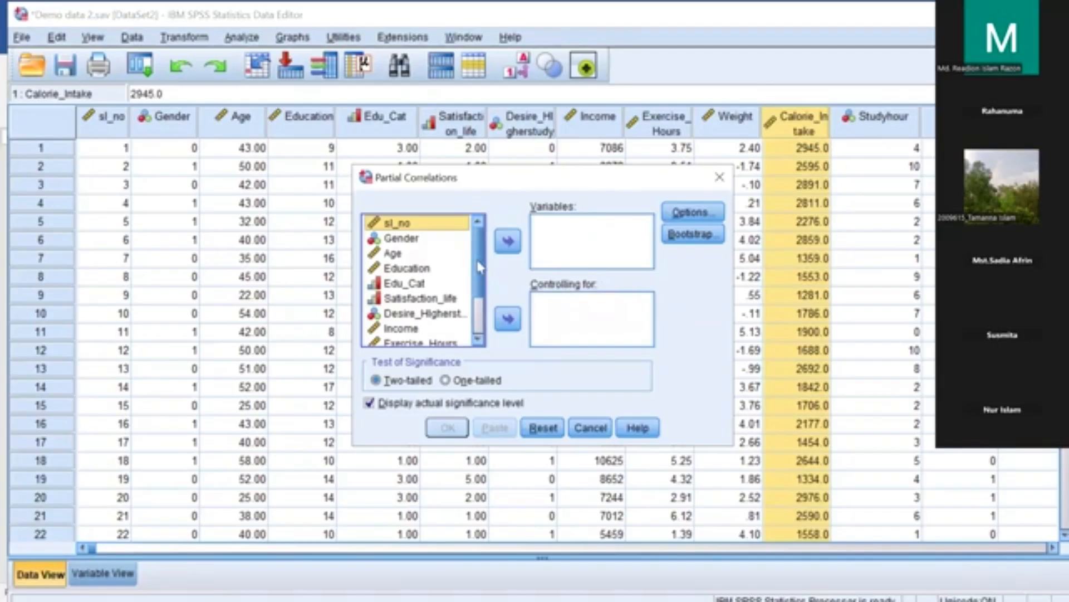
scroll(480, 268, down, 2)
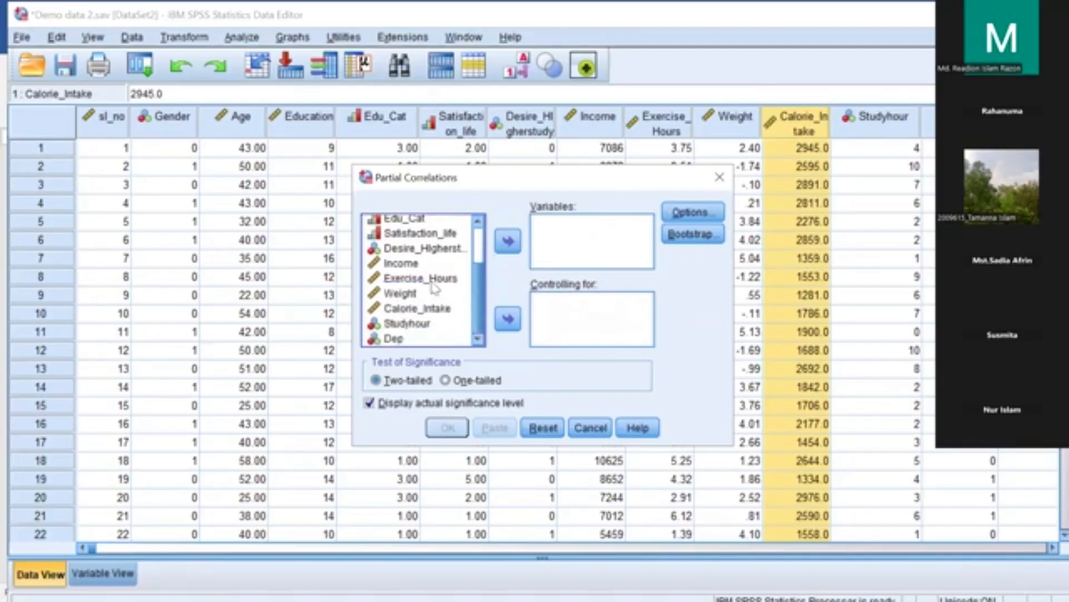
drag(433, 287, 576, 246)
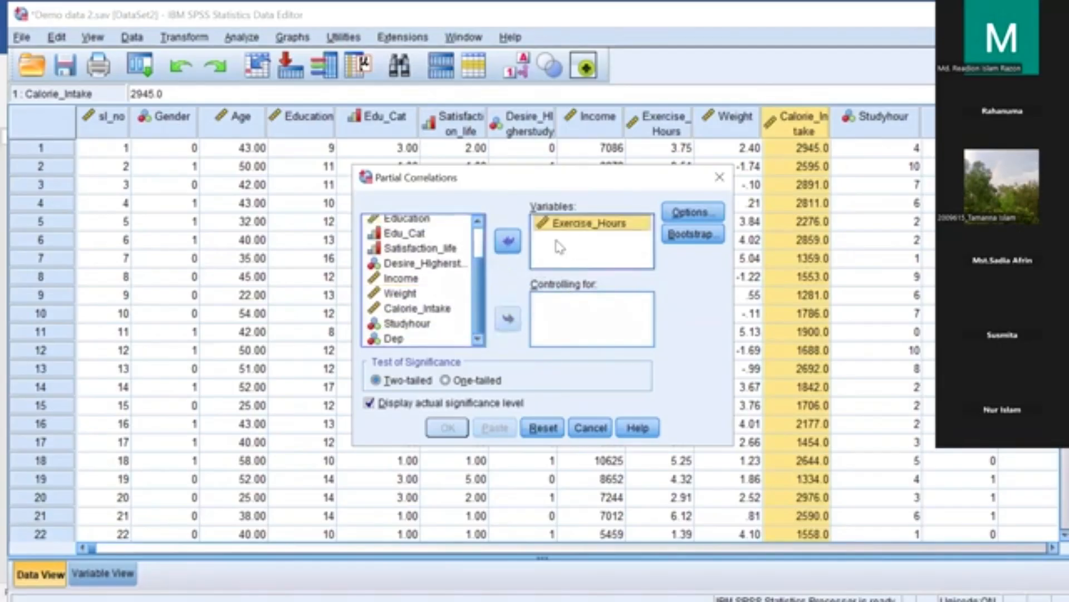
drag(400, 294, 538, 260)
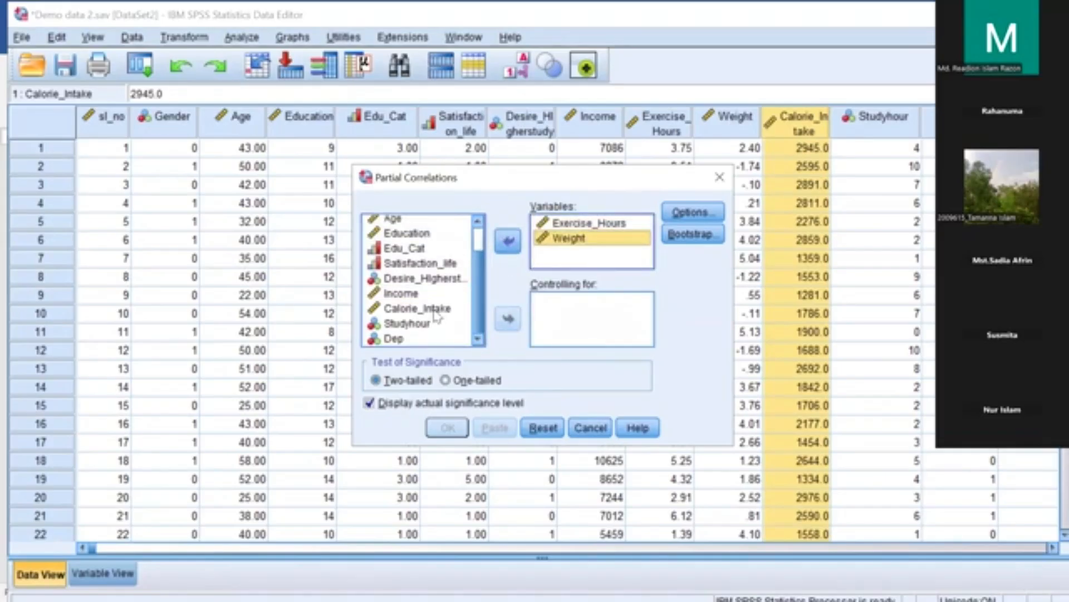
- Set Calorie_Intake as the controlling variable and run the two-tailed partial correlation
drag(432, 309, 558, 327)
drag(559, 326, 560, 325)
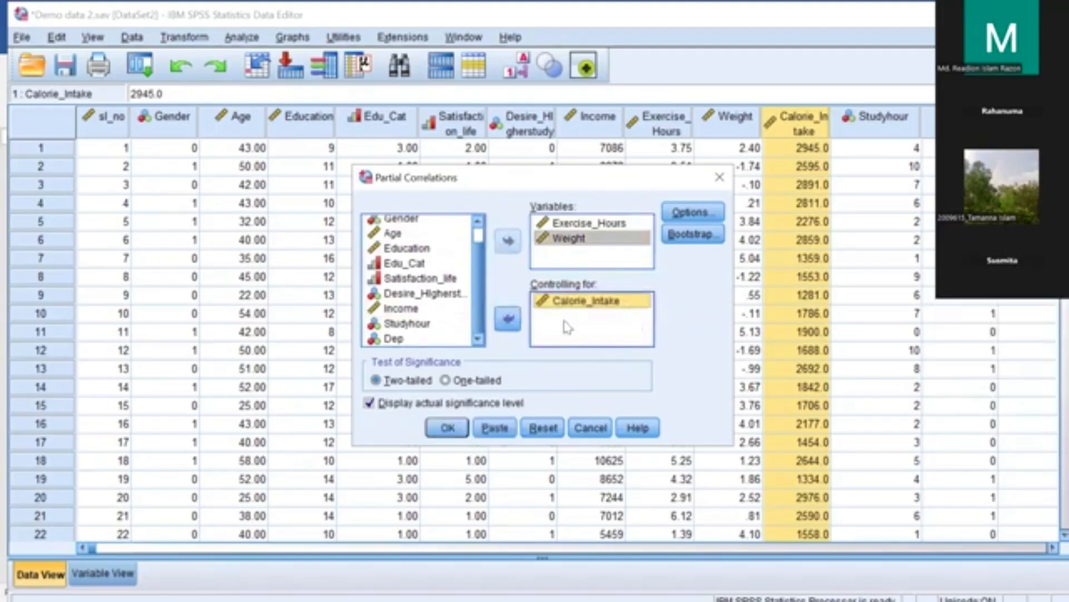
click(450, 427)
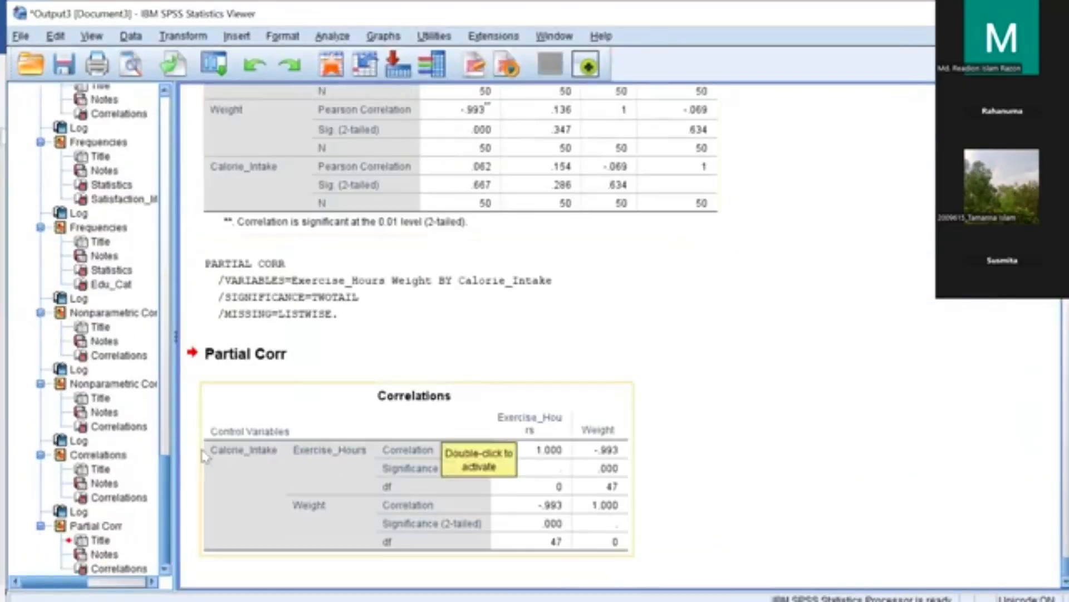
click(721, 511)
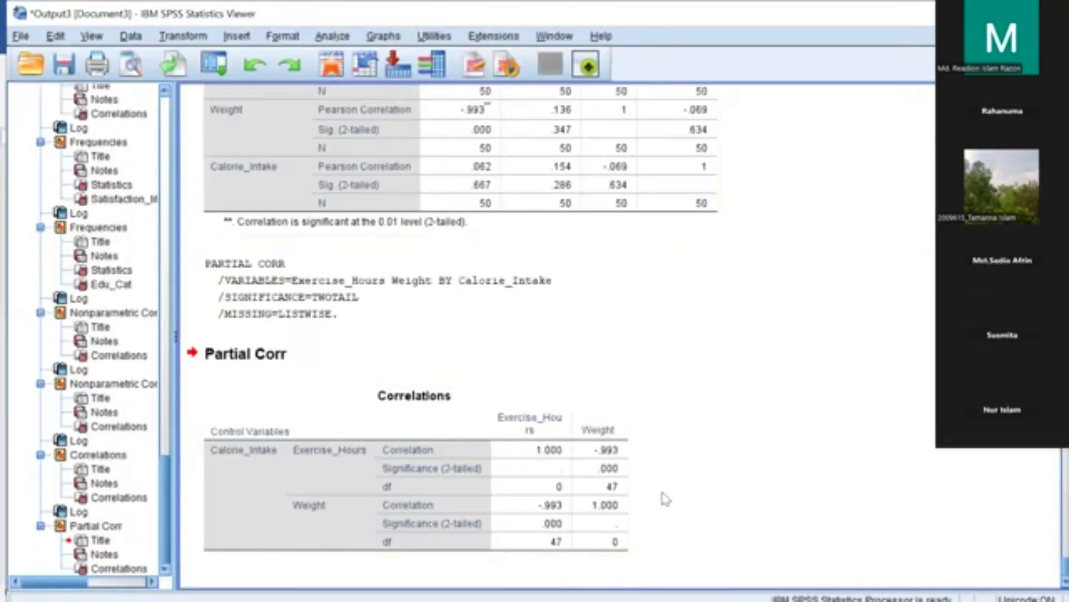
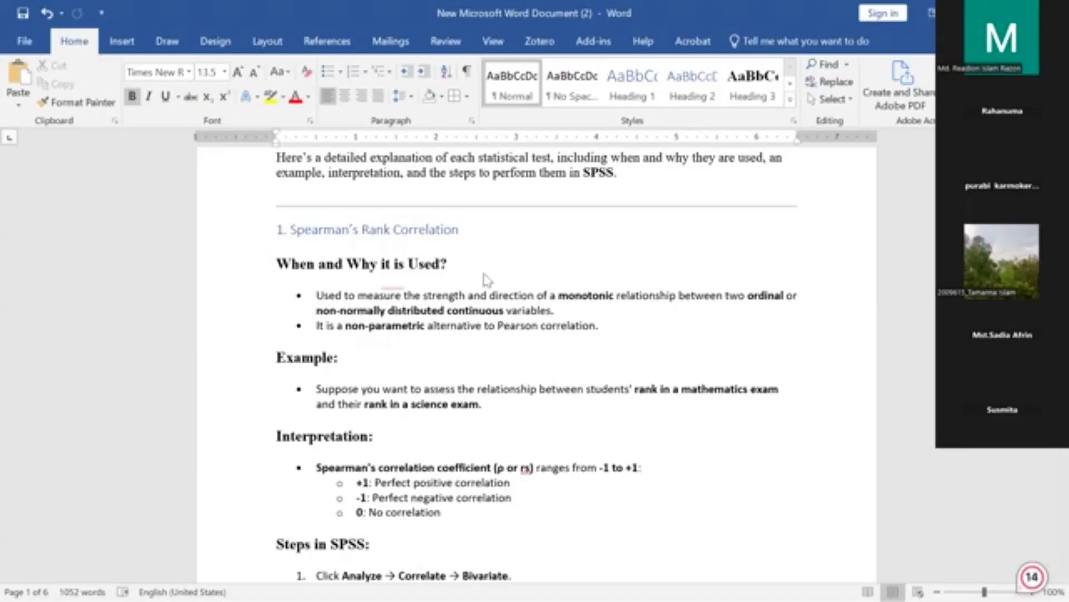
- Put the Excel workbook out of the way and switch to the SPSS Data Editor showing Demo data 2
key(alt+Tab)
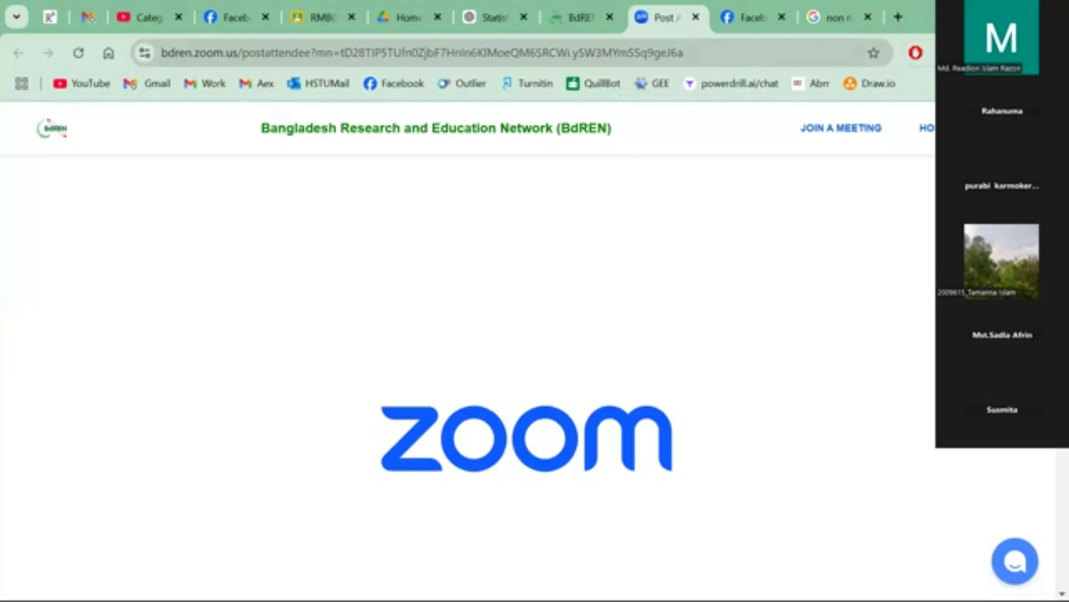
key(alt+Tab)
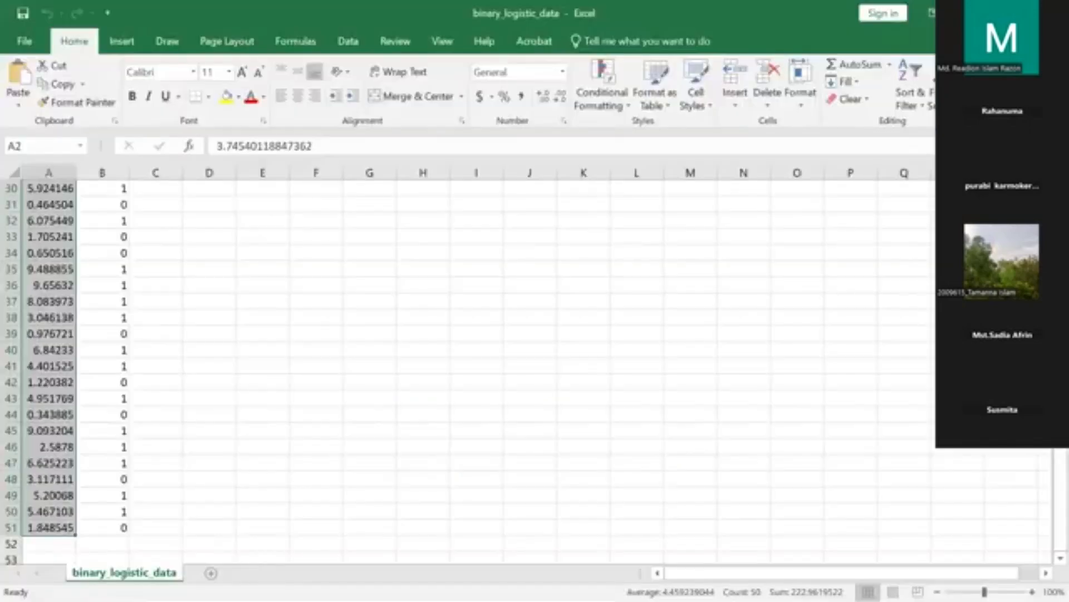
click(972, 14)
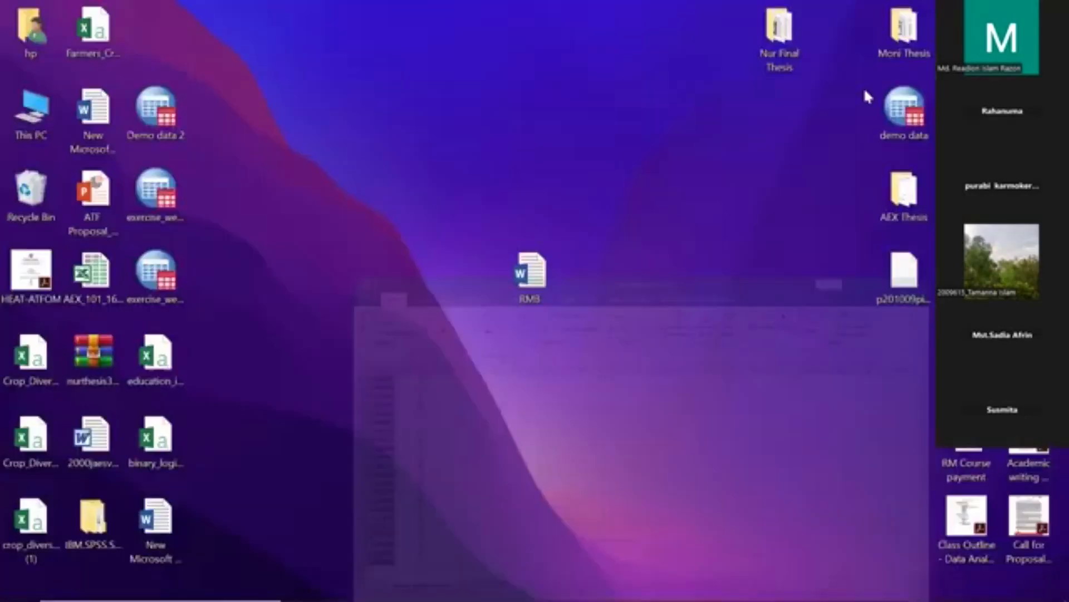
mouse_move(720, 585)
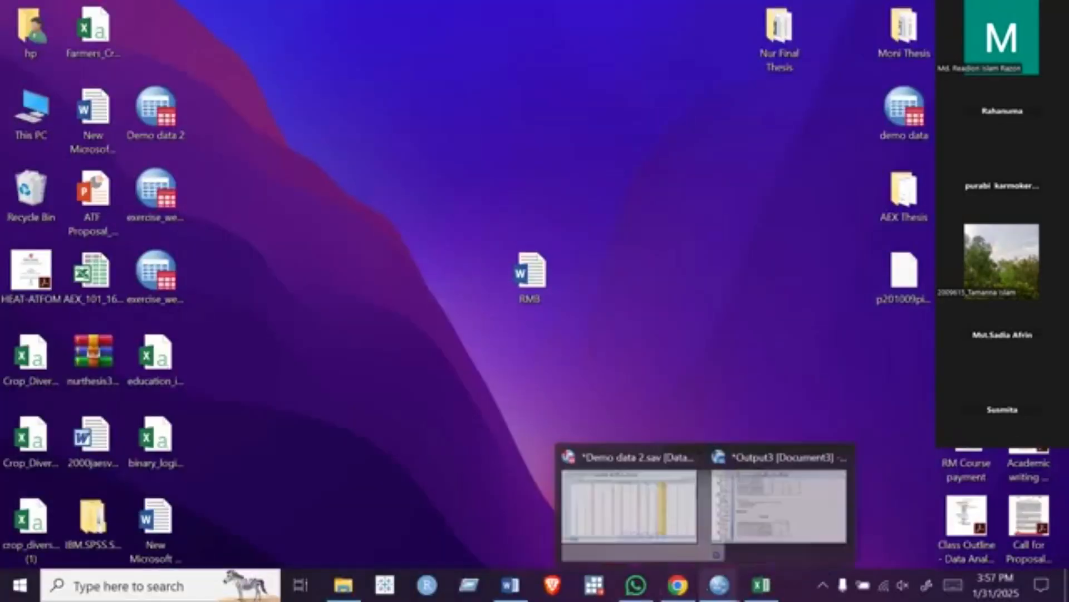
click(651, 527)
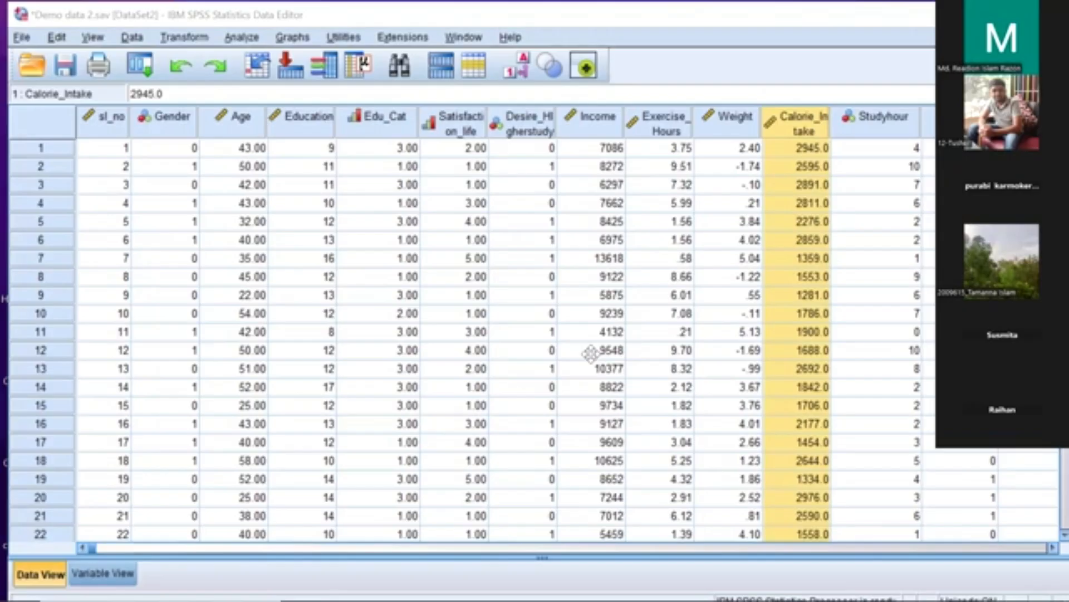
mouse_move(477, 574)
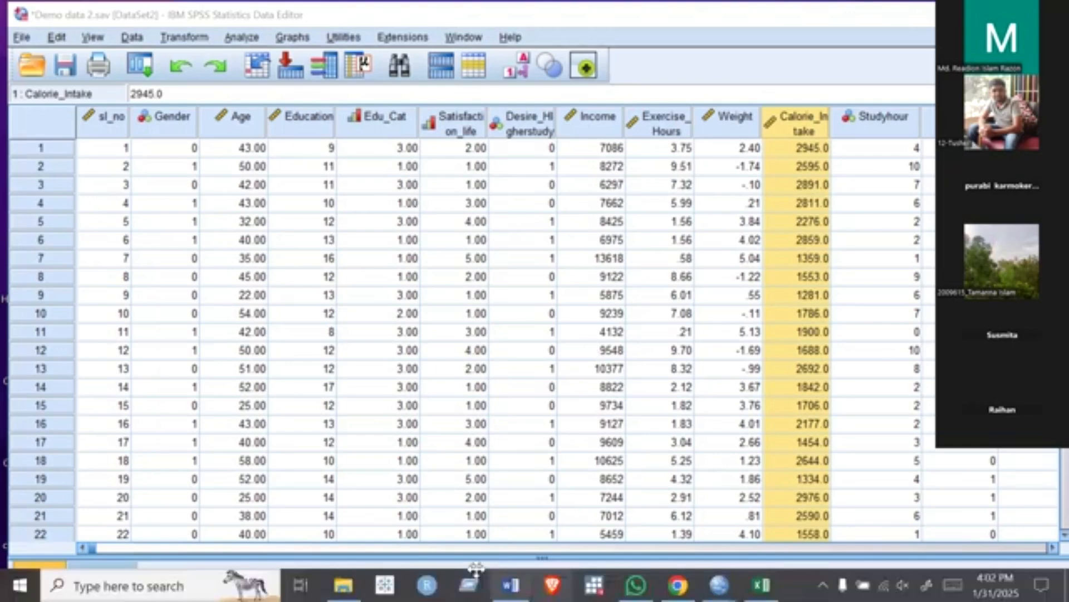
mouse_move(511, 585)
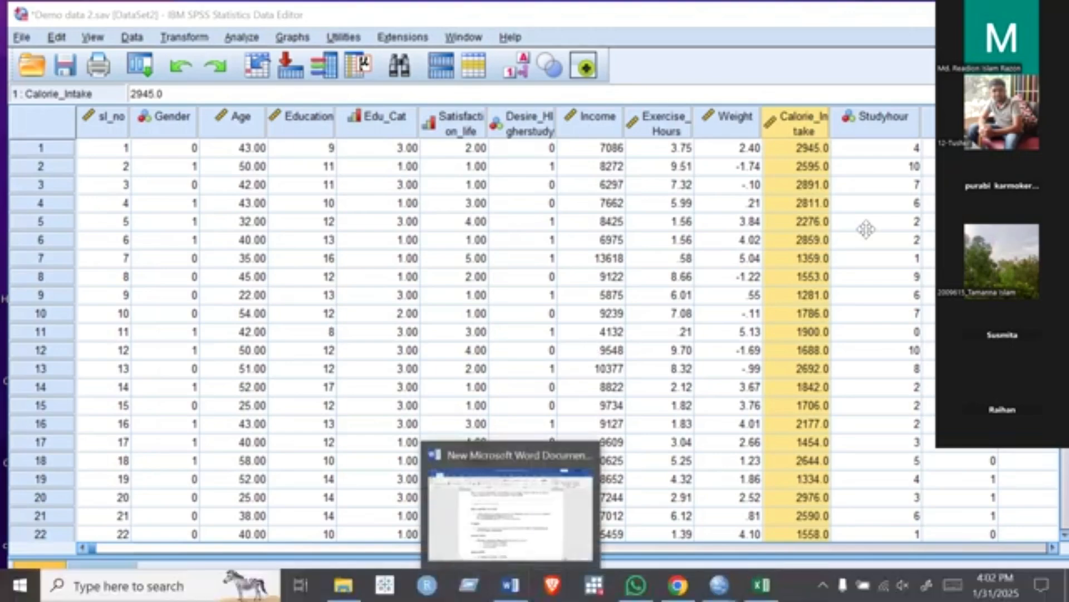
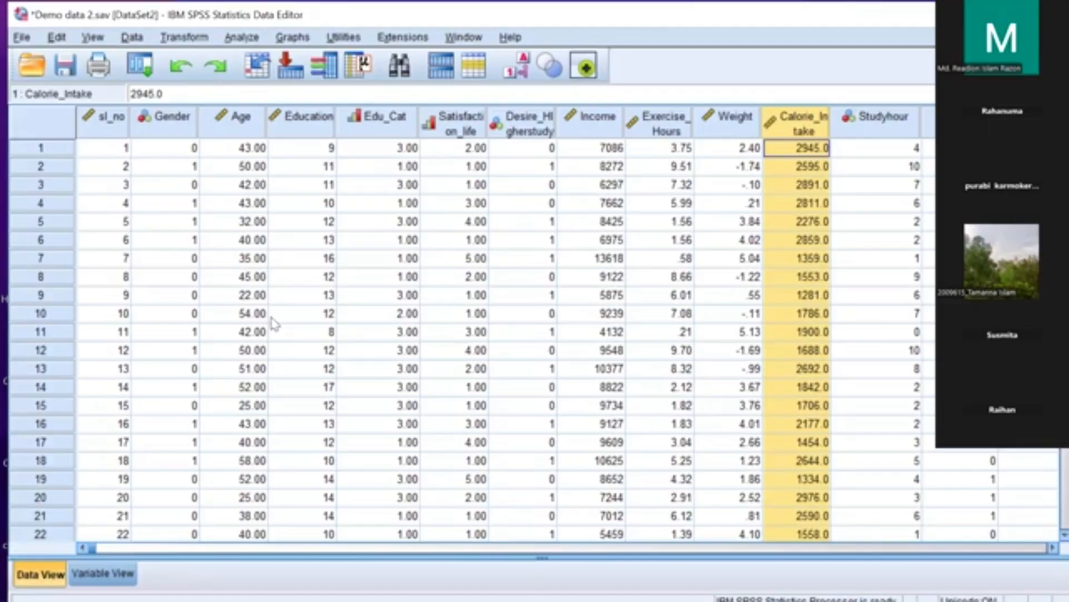
- Set up a Linear Regression with Income as the dependent variable and Education as the independent variable
click(242, 37)
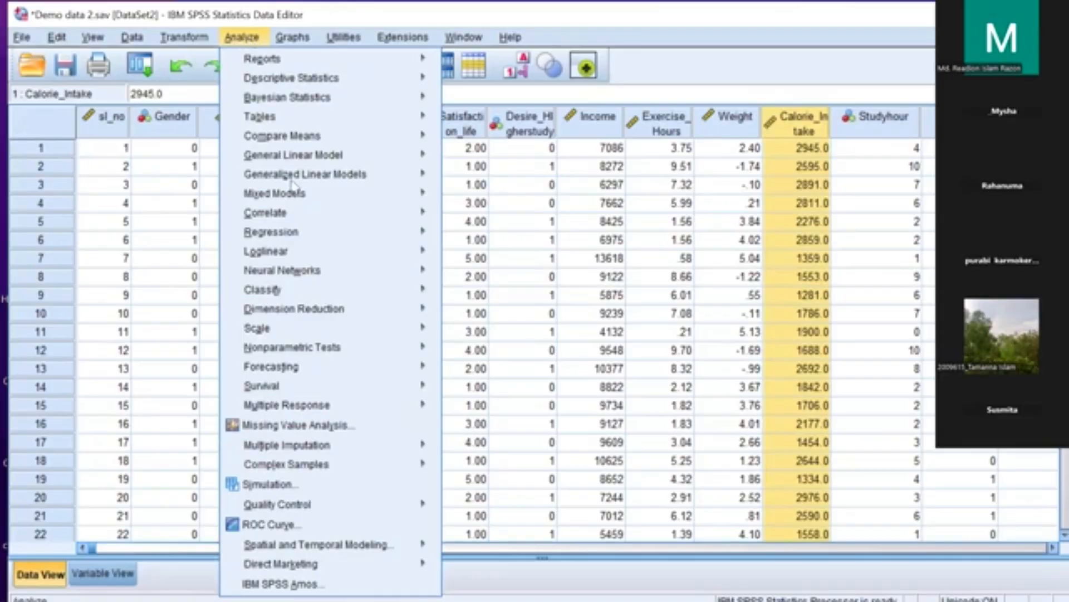
mouse_move(296, 213)
mouse_move(306, 240)
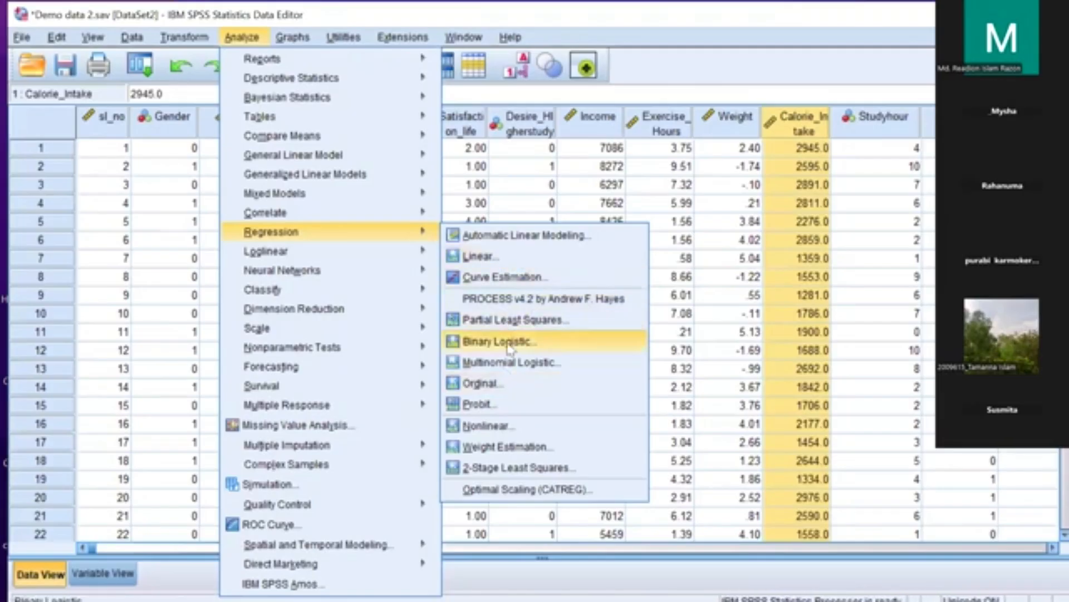
click(489, 256)
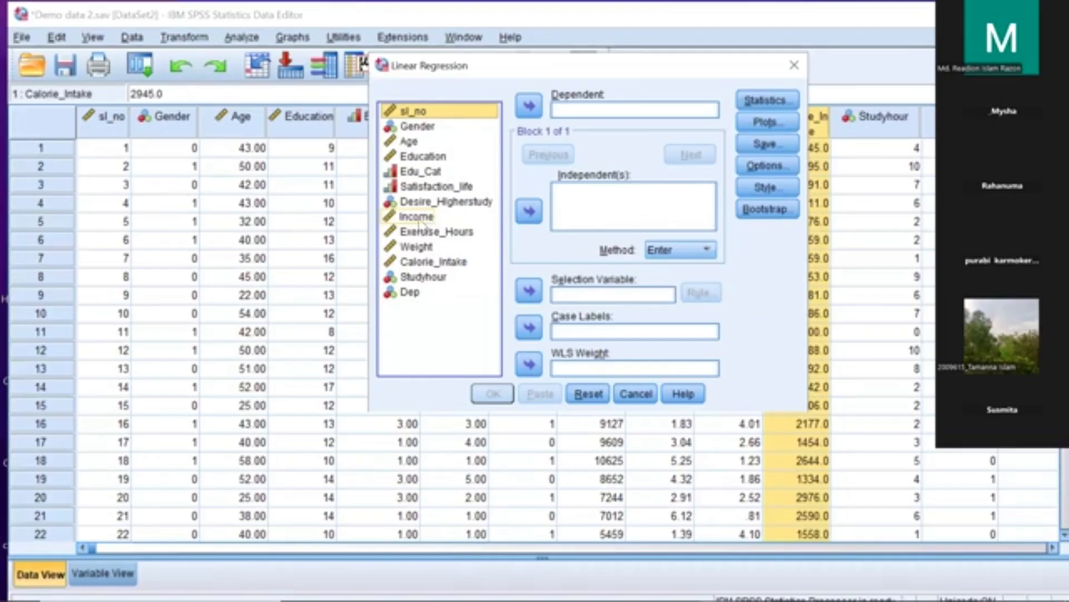
drag(418, 223, 577, 113)
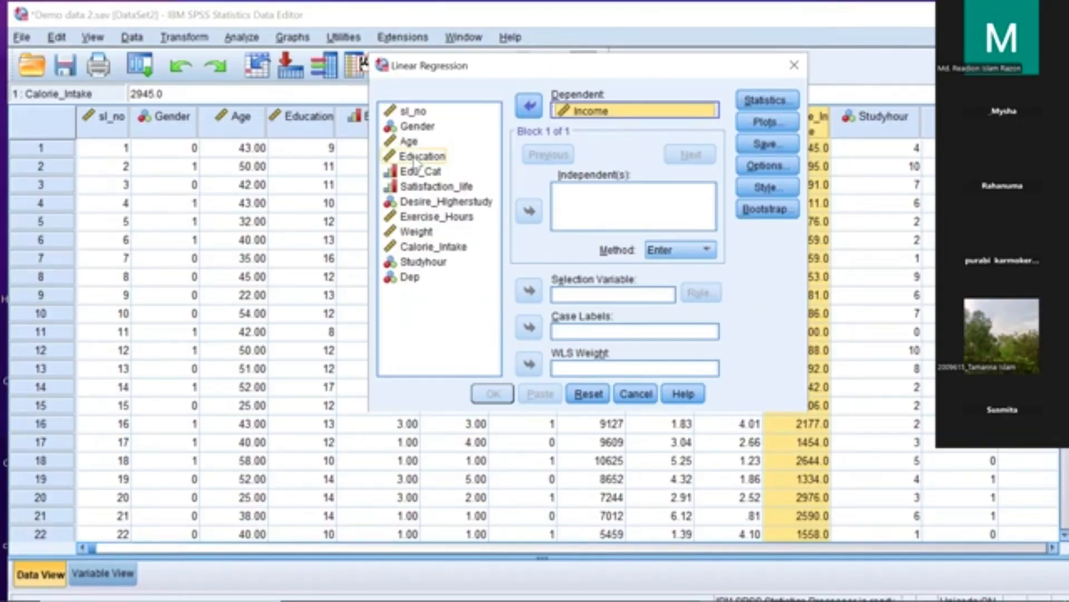
drag(416, 159, 576, 211)
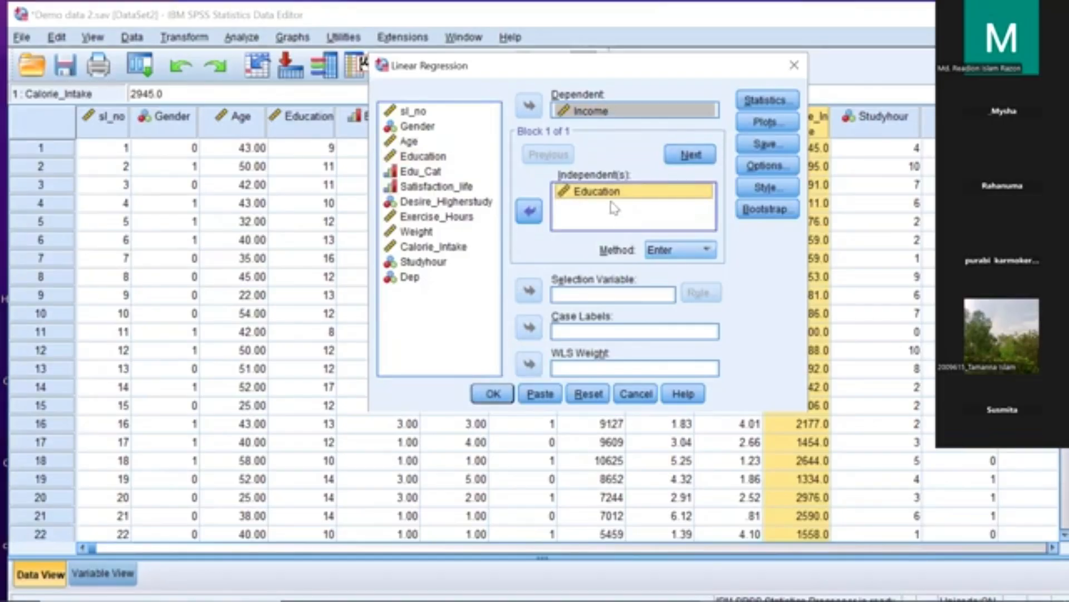
- Include R squared change in the linear regression statistics
click(769, 101)
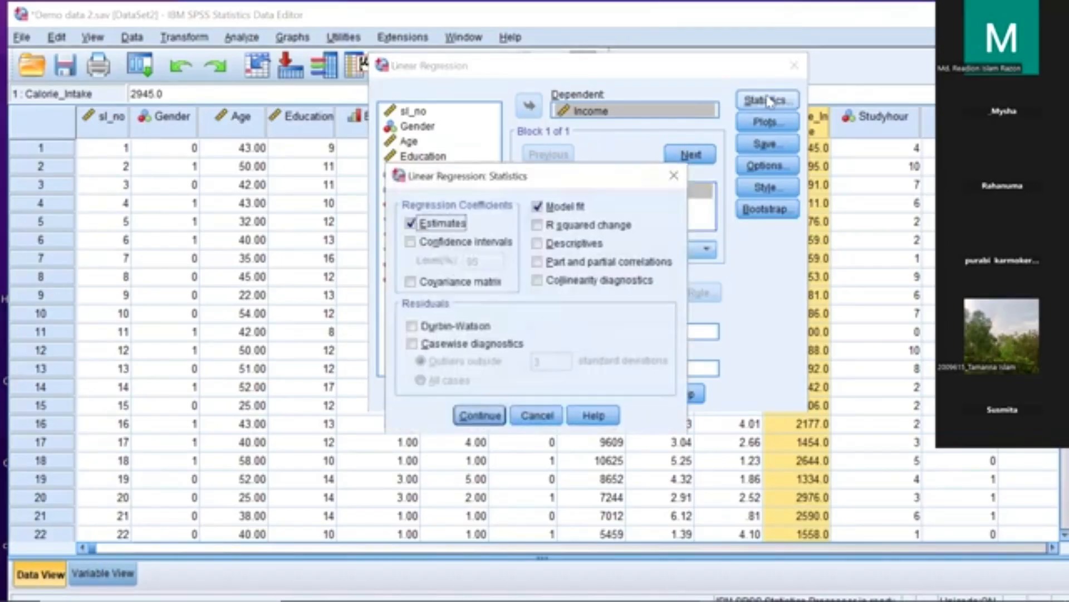
click(537, 225)
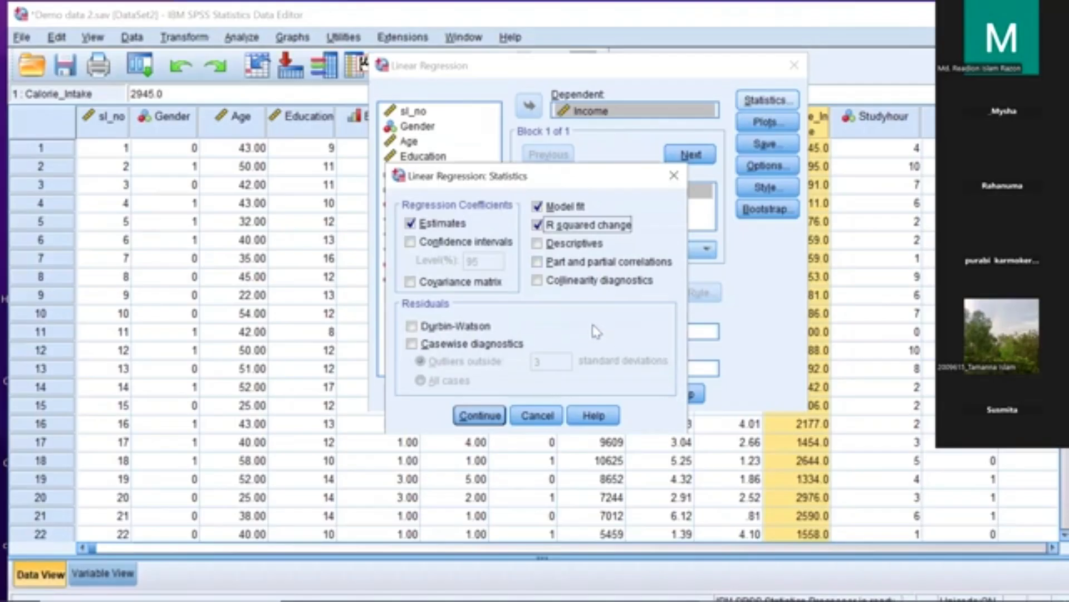
click(537, 282)
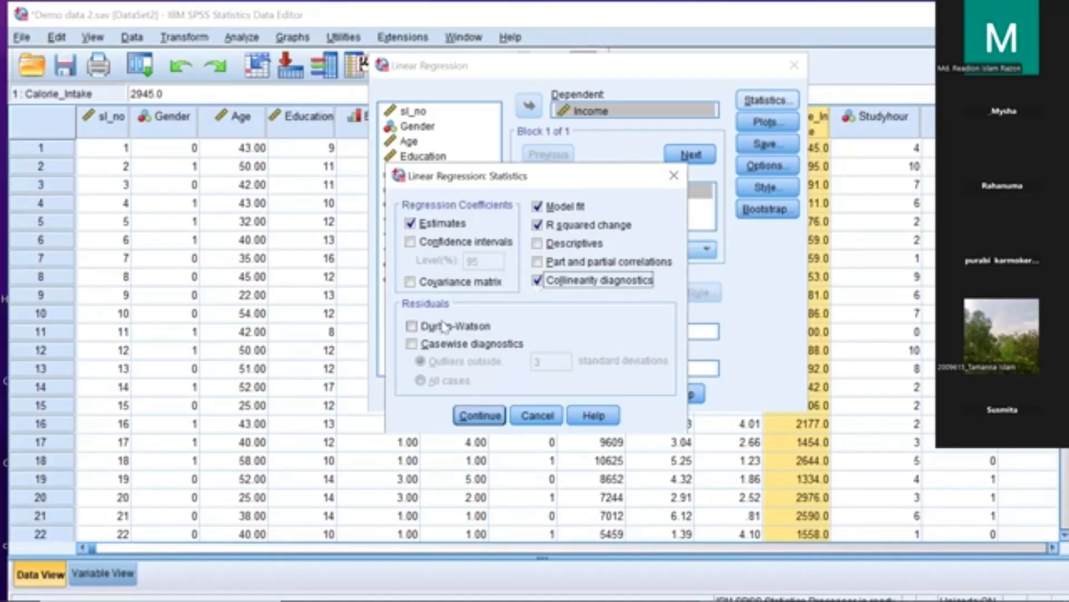
click(412, 326)
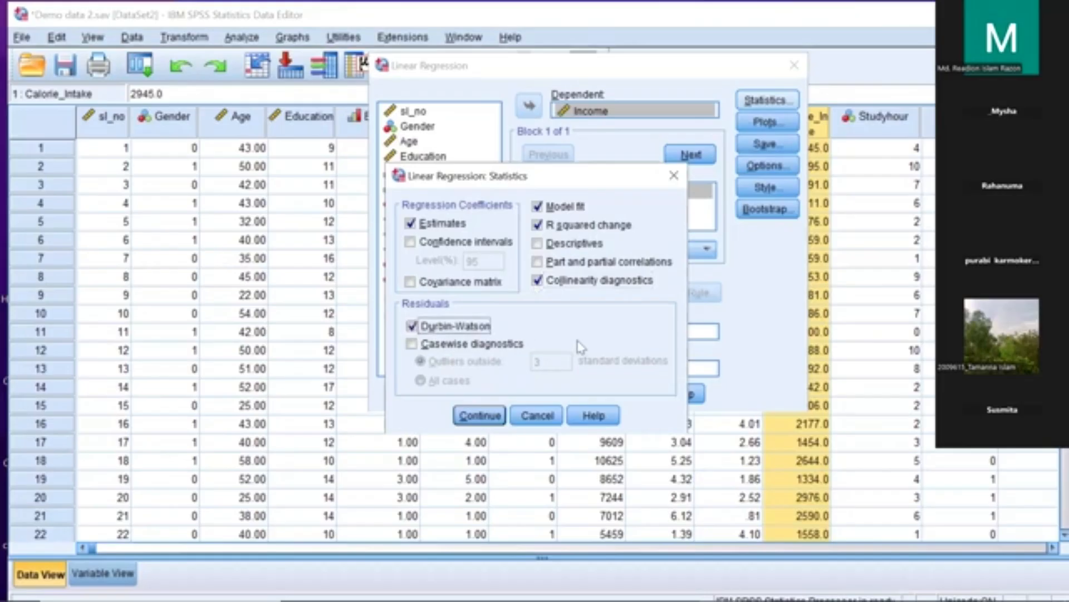
click(413, 326)
click(538, 280)
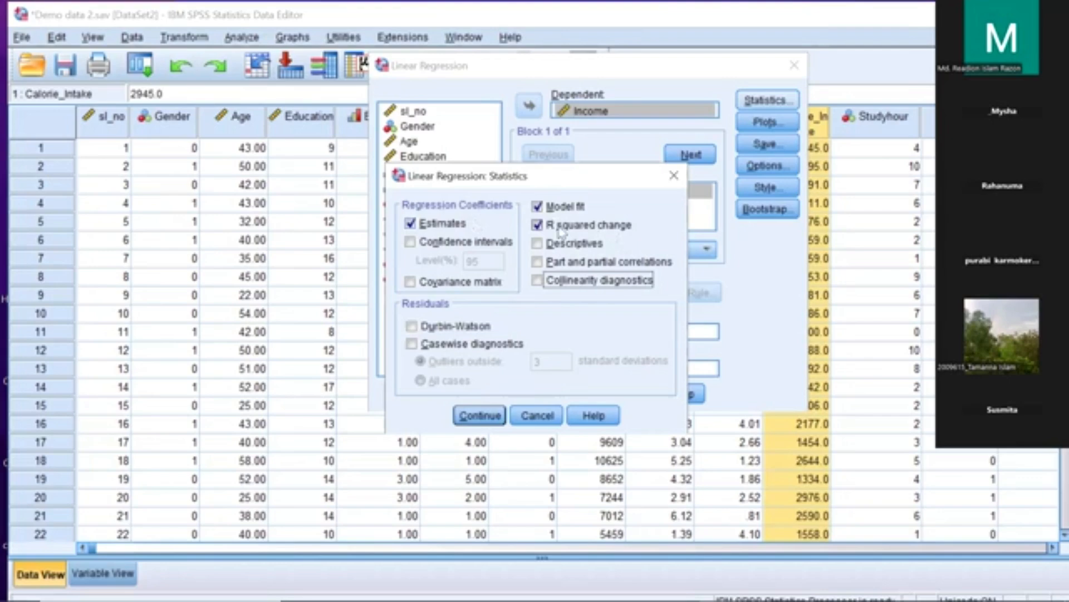
- Accept the statistics selection and run the linear regression of Income on Education
click(480, 415)
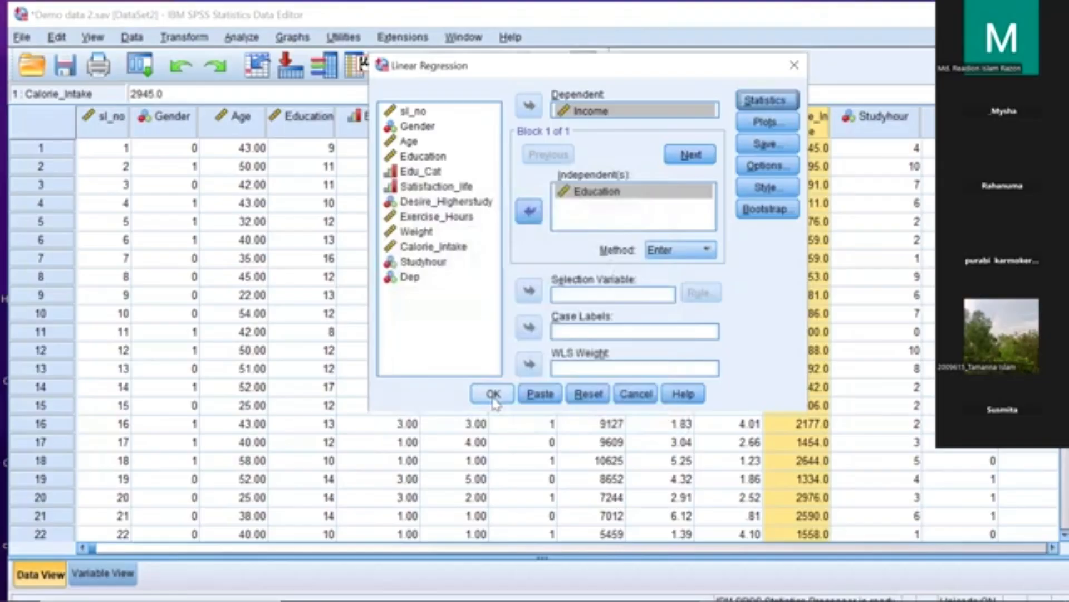
click(494, 393)
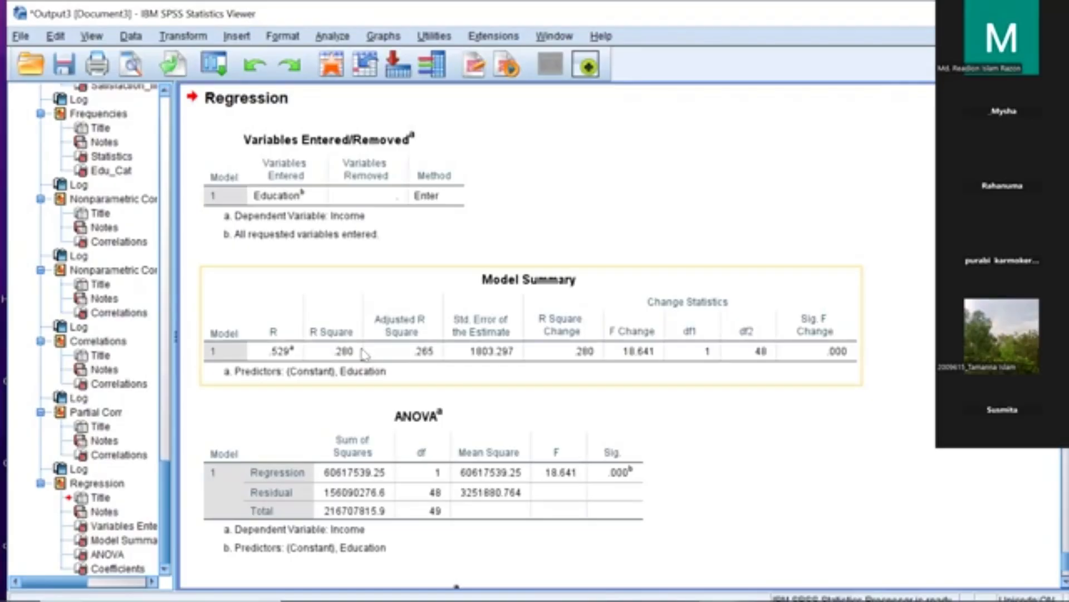
- Examine the Model Summary, ANOVA and Coefficients tables of the regression output
click(601, 454)
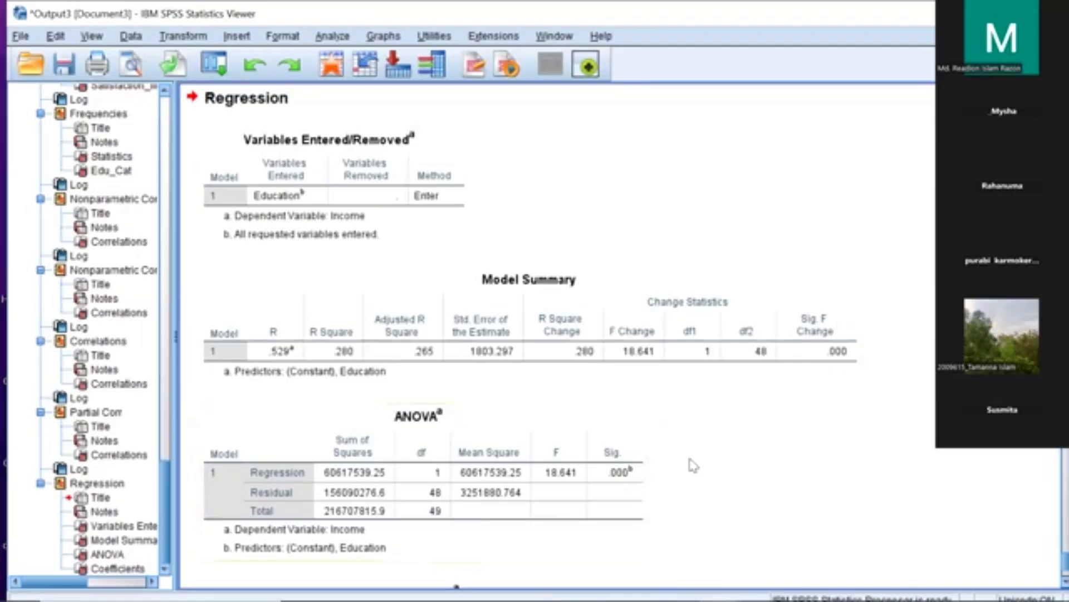
scroll(694, 465, down, 3)
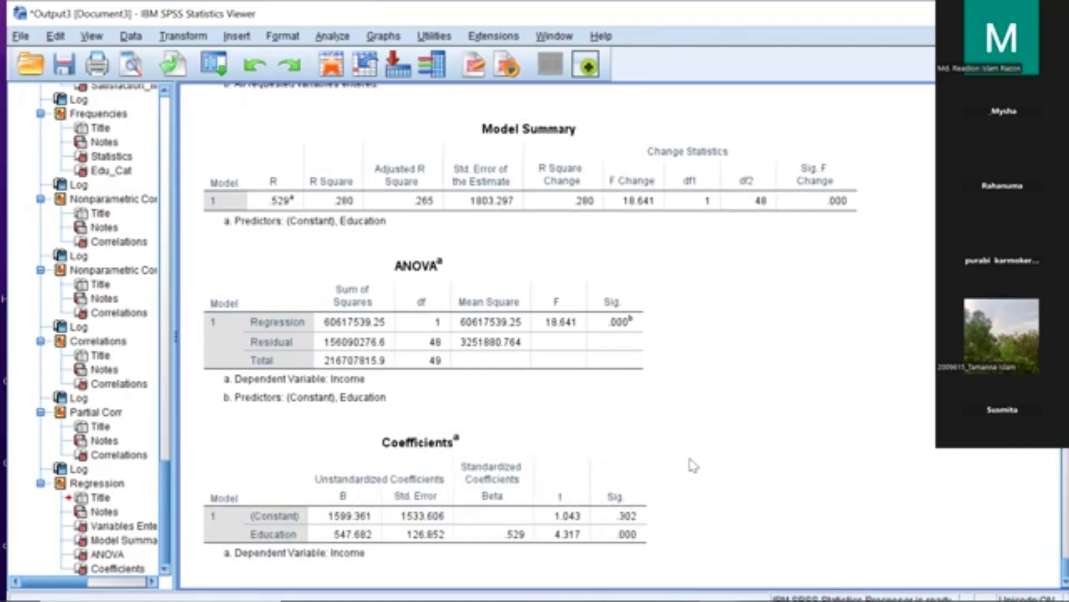
scroll(694, 465, down, 1)
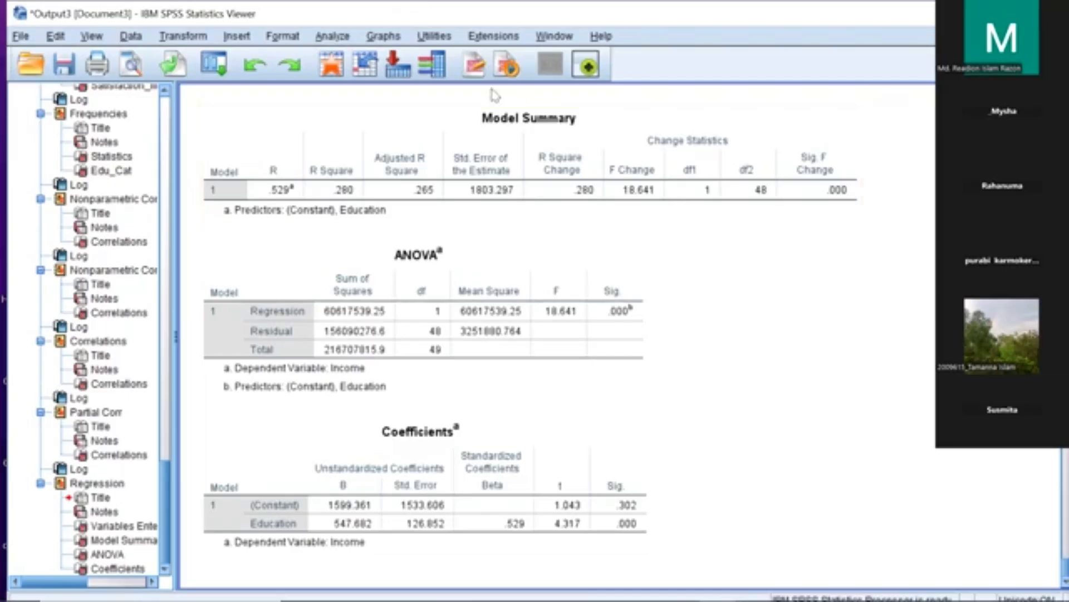
click(369, 255)
click(616, 143)
- Add Age and Satisfaction_life as further independent variables in the linear regression of Income on Education
click(338, 36)
mouse_move(480, 229)
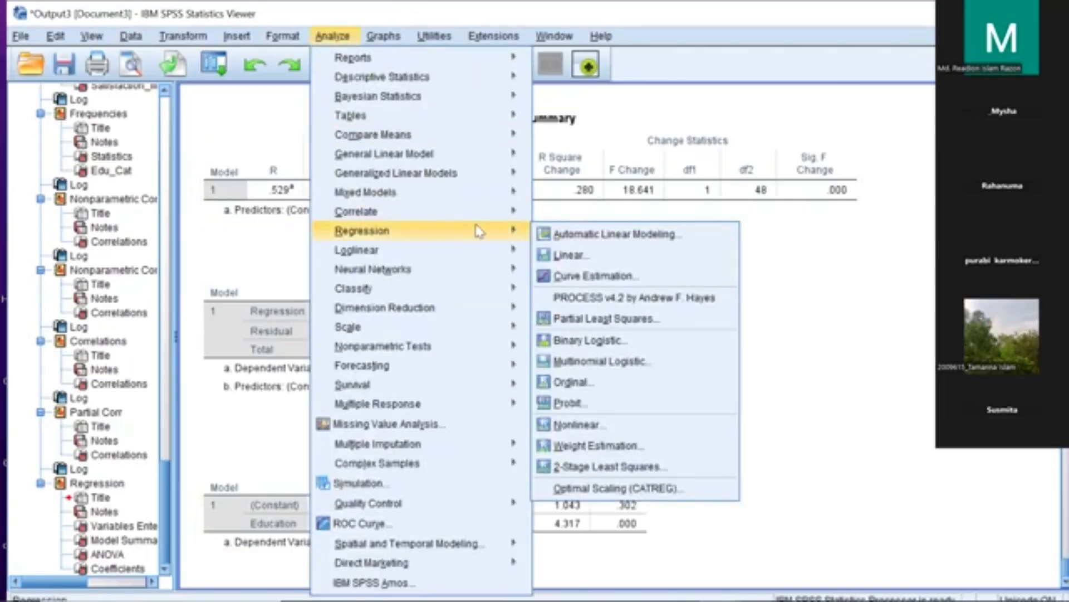
click(568, 255)
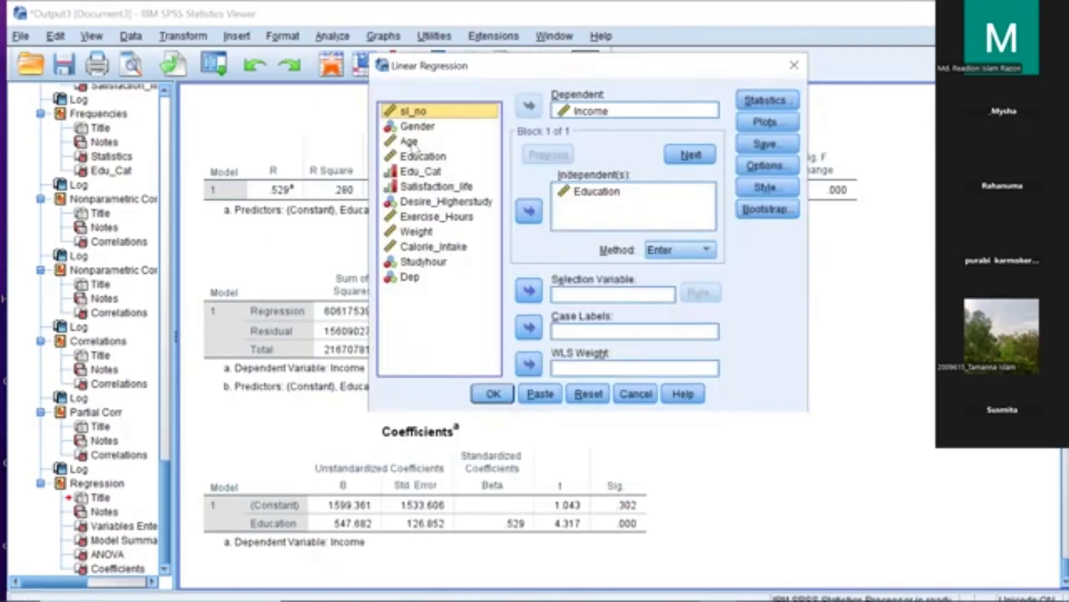
double_click(411, 142)
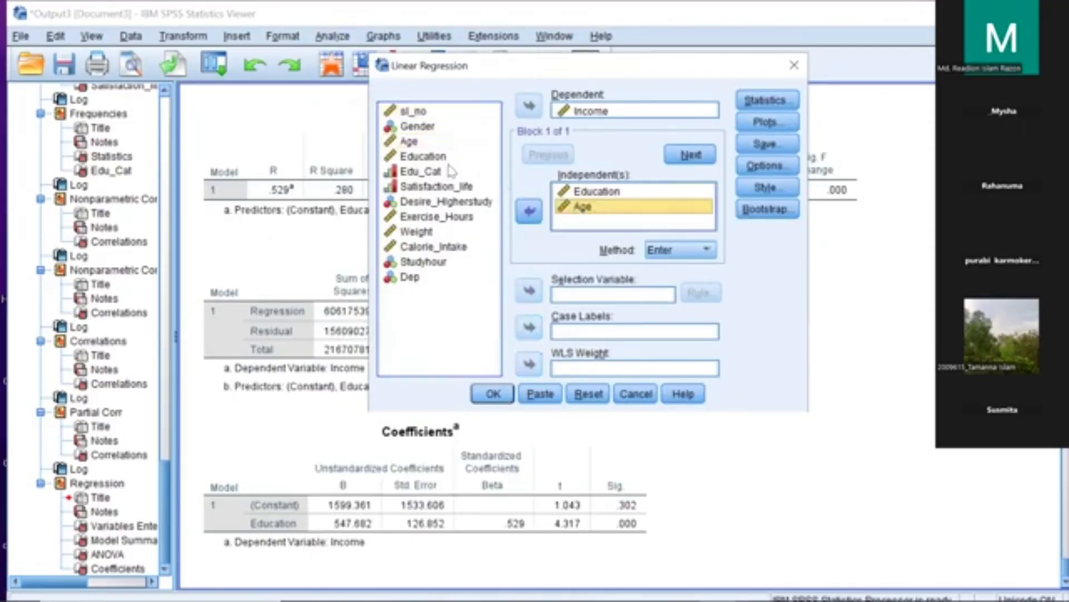
click(415, 191)
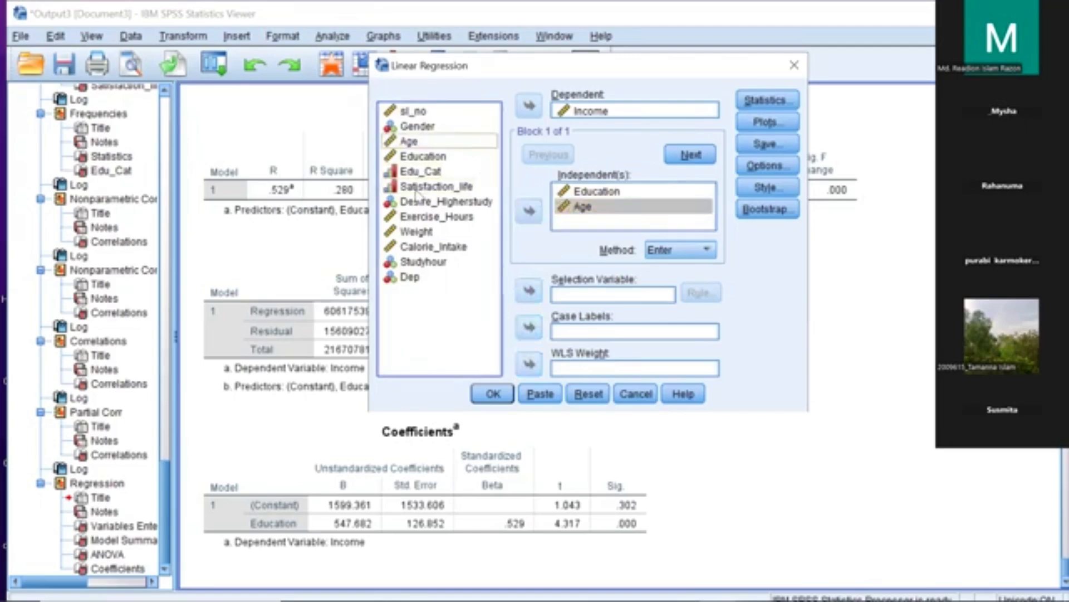
click(416, 191)
click(529, 211)
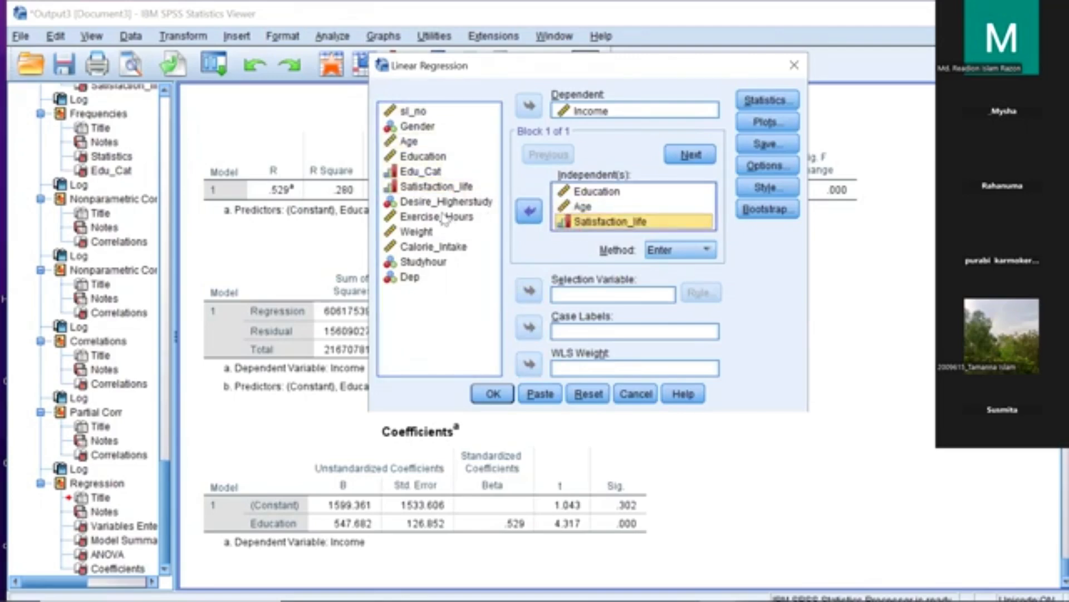
- Add Weight and Exercise_Hours to the independent variables and run the multiple linear regression on Income
click(423, 231)
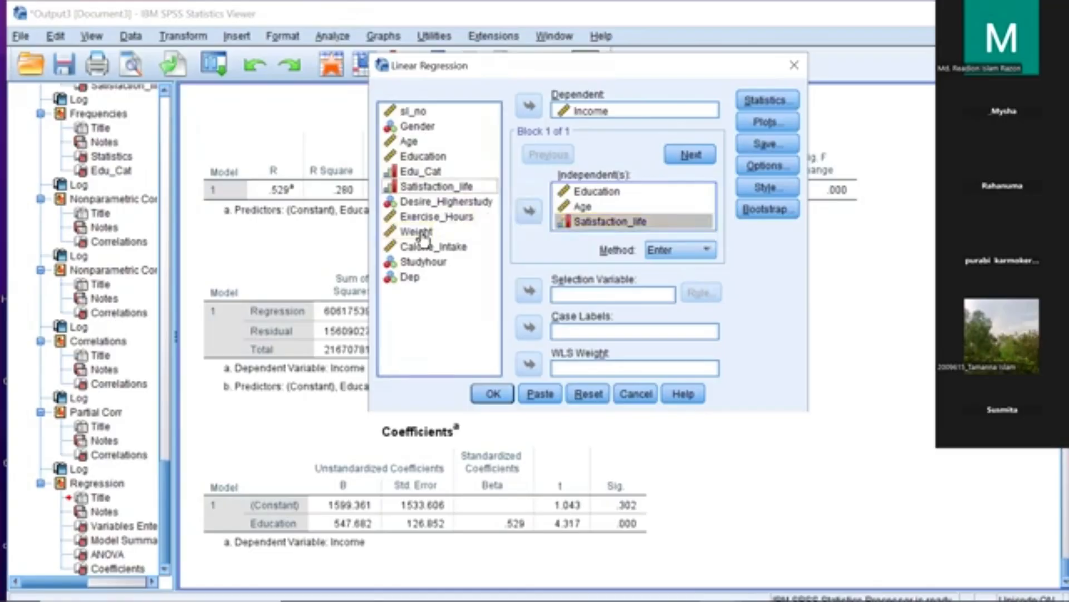
click(529, 210)
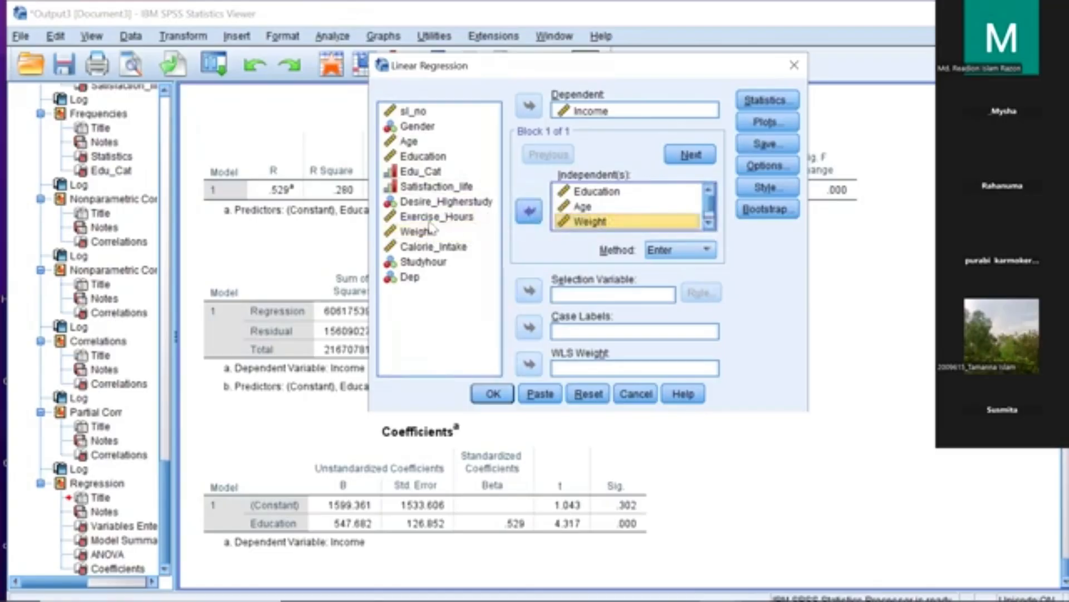
drag(437, 216, 586, 214)
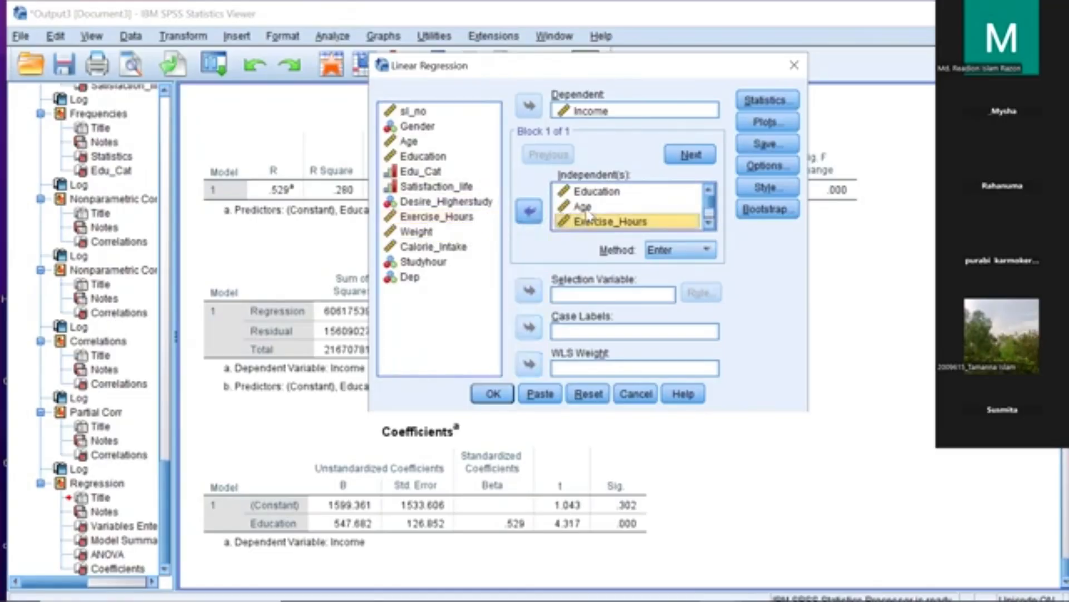
click(493, 394)
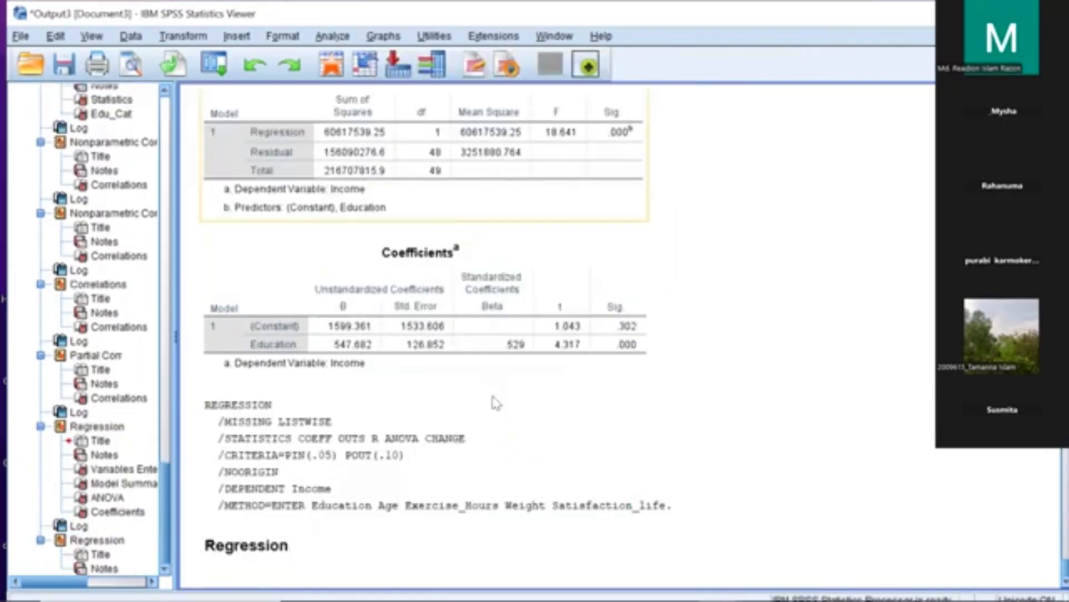
- Examine the Model Summary, ANOVA and Coefficients tables of the five-predictor regression, including the significance of each predictor
scroll(495, 402, down, 3)
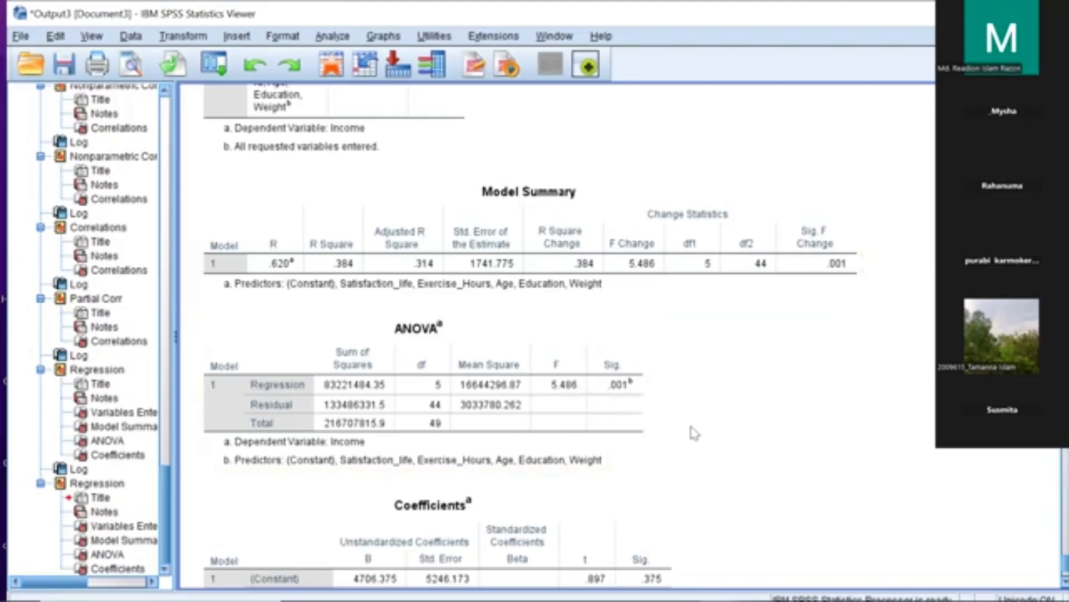
scroll(695, 432, down, 4)
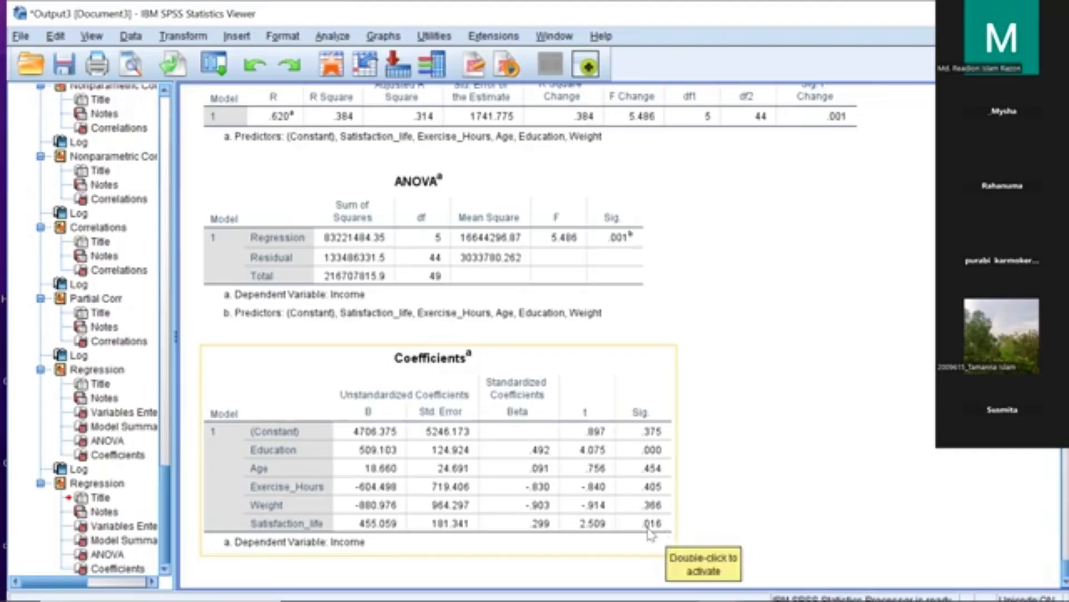
scroll(706, 388, up, 3)
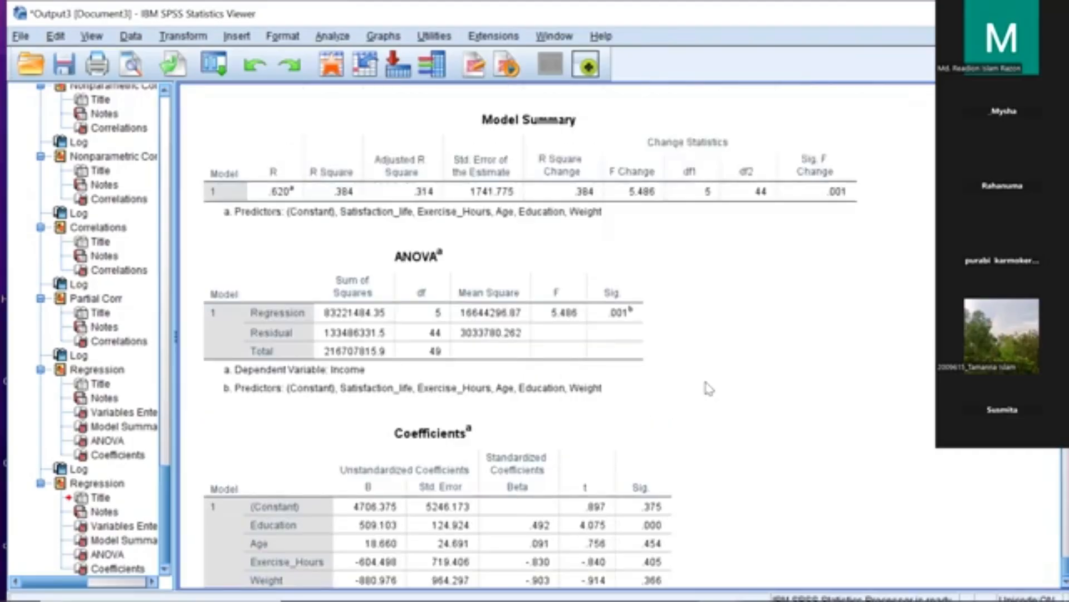
scroll(708, 388, down, 3)
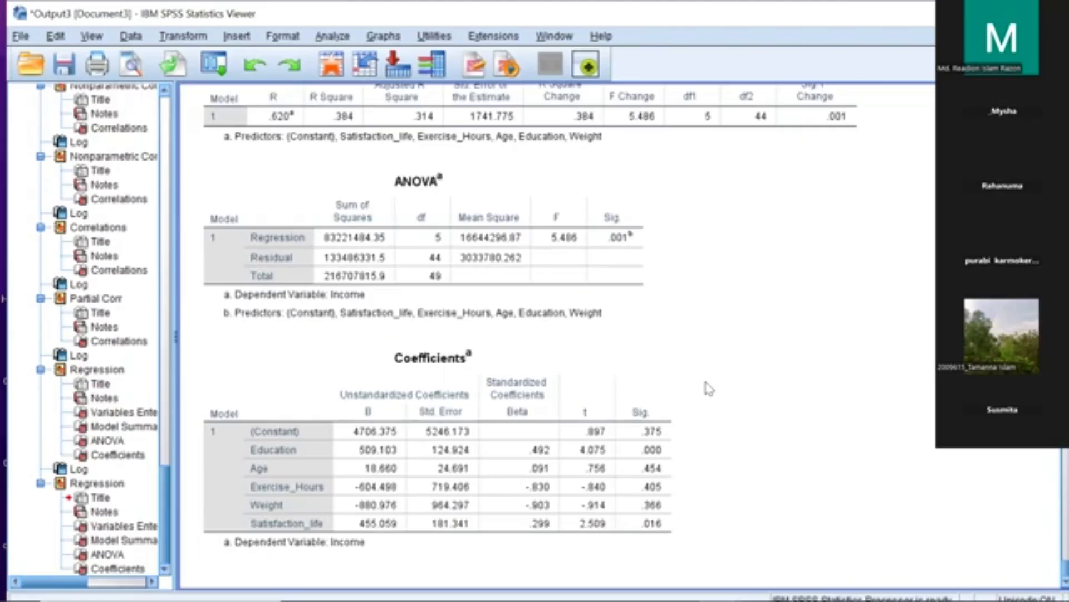
scroll(708, 388, up, 6)
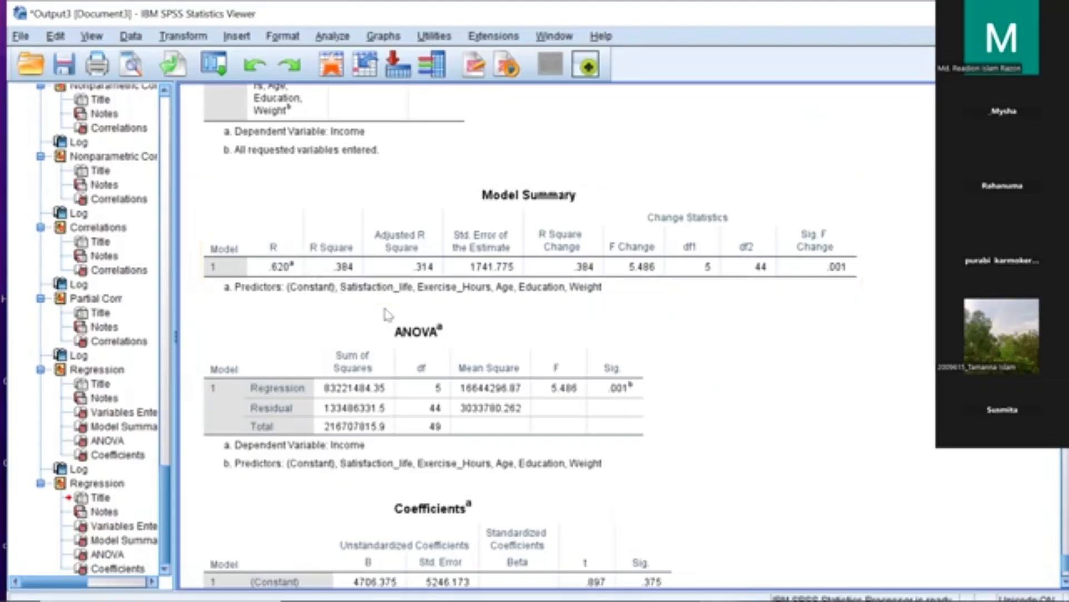
scroll(384, 312, down, 3)
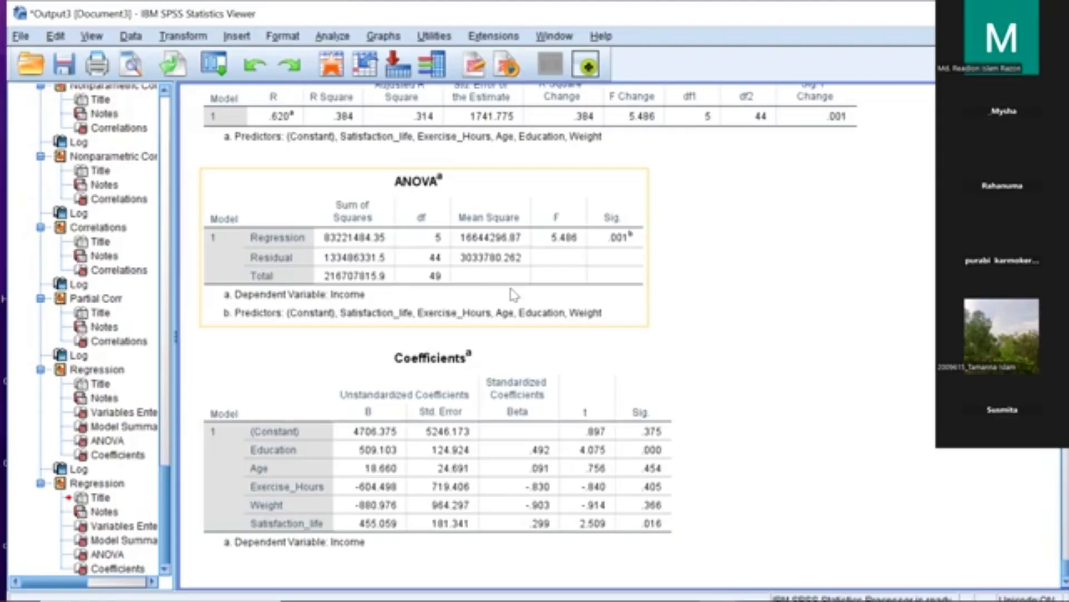
scroll(513, 294, up, 3)
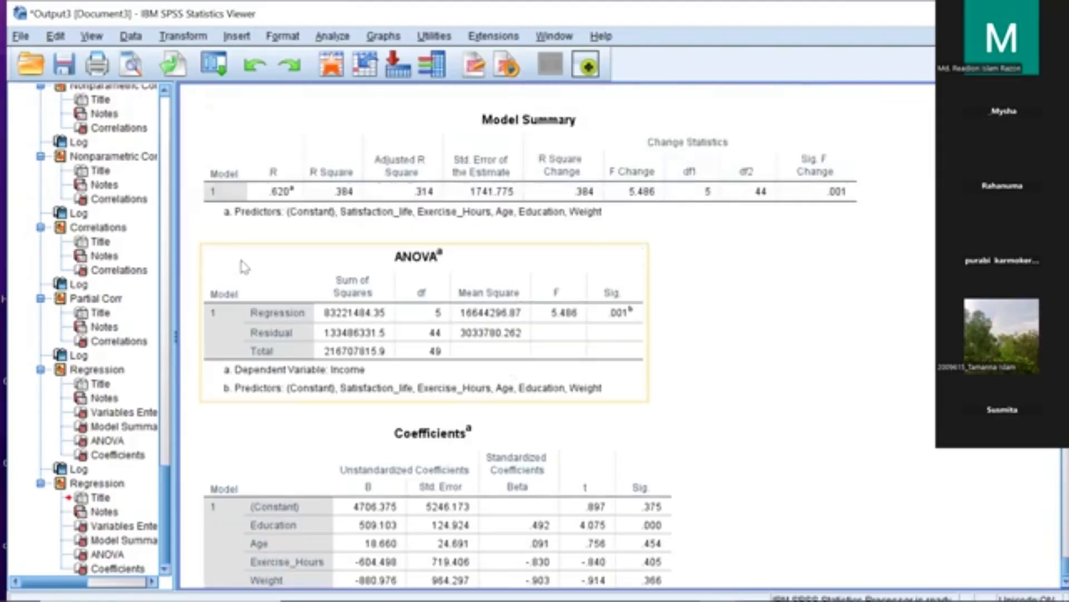
click(372, 173)
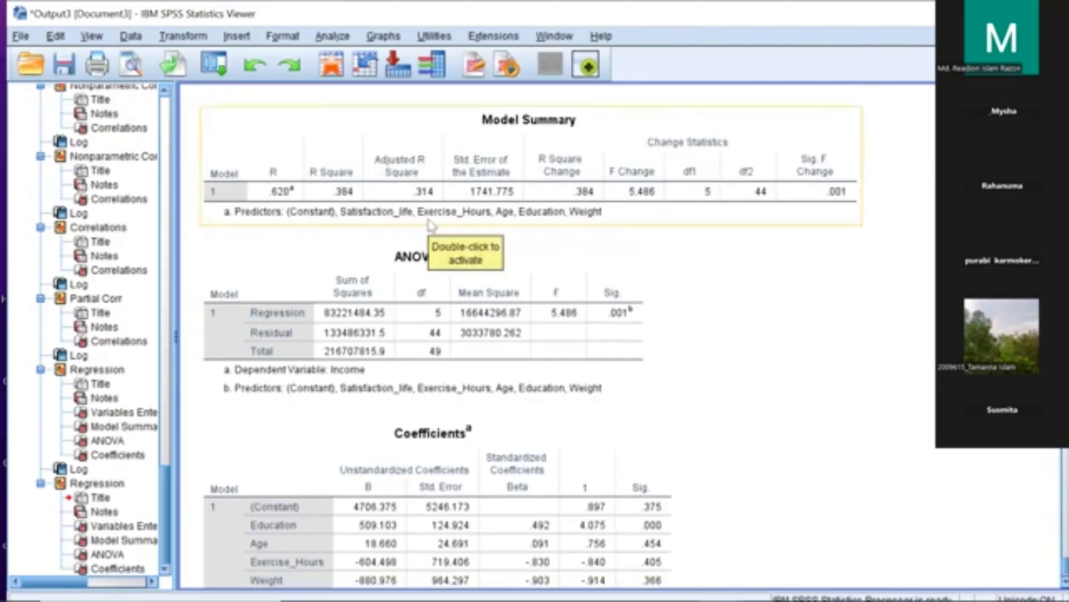
click(643, 431)
scroll(643, 432, down, 3)
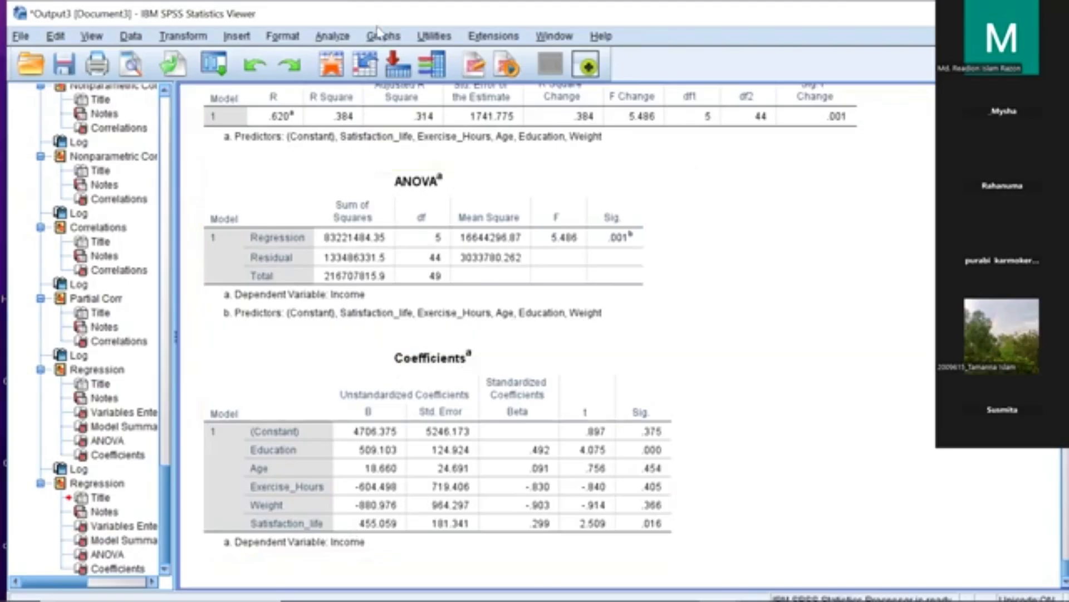
- Remove Age, Exercise_Hours and Weight from the linear regression's independent variables, keeping Education and Satisfaction_life
click(334, 36)
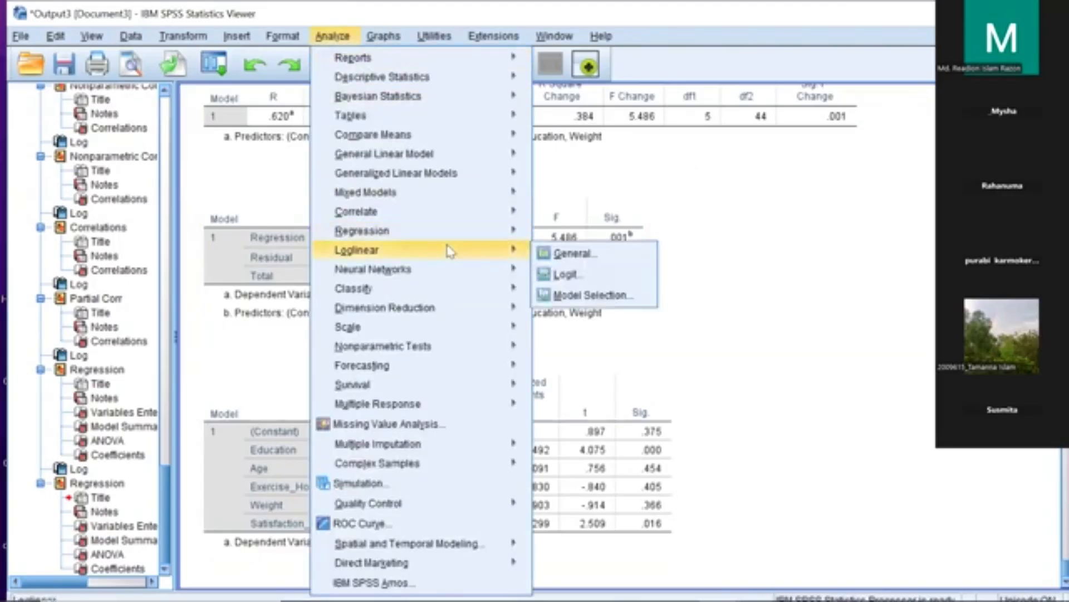
mouse_move(456, 237)
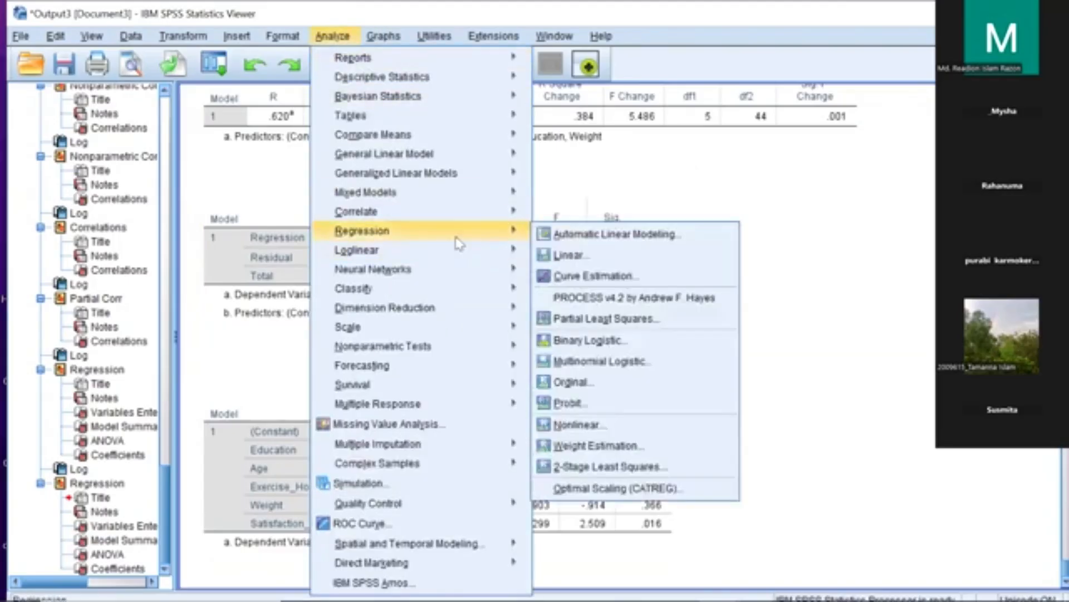
click(564, 258)
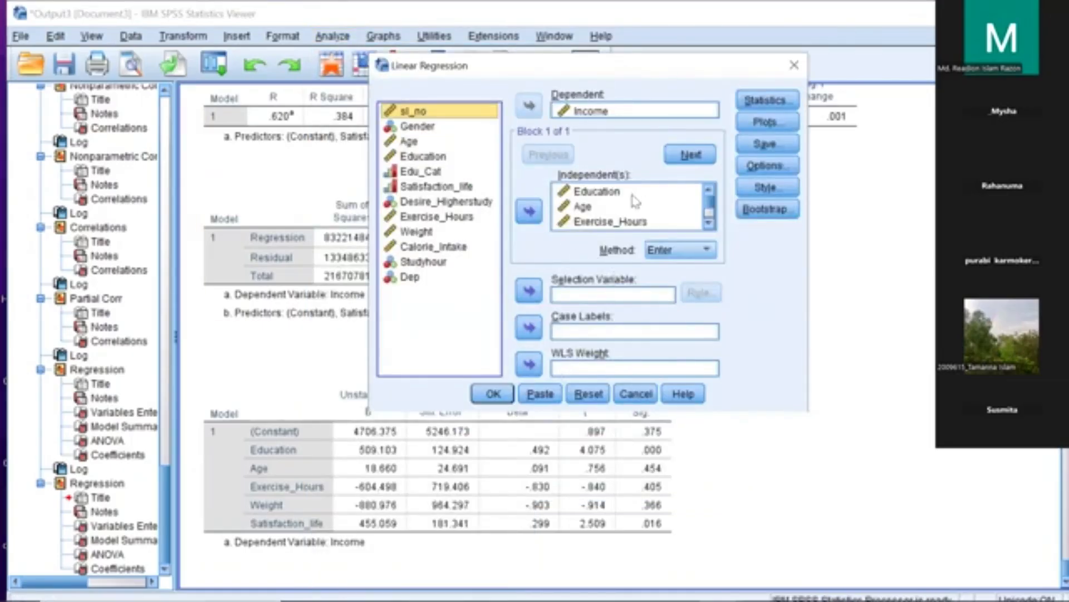
click(586, 207)
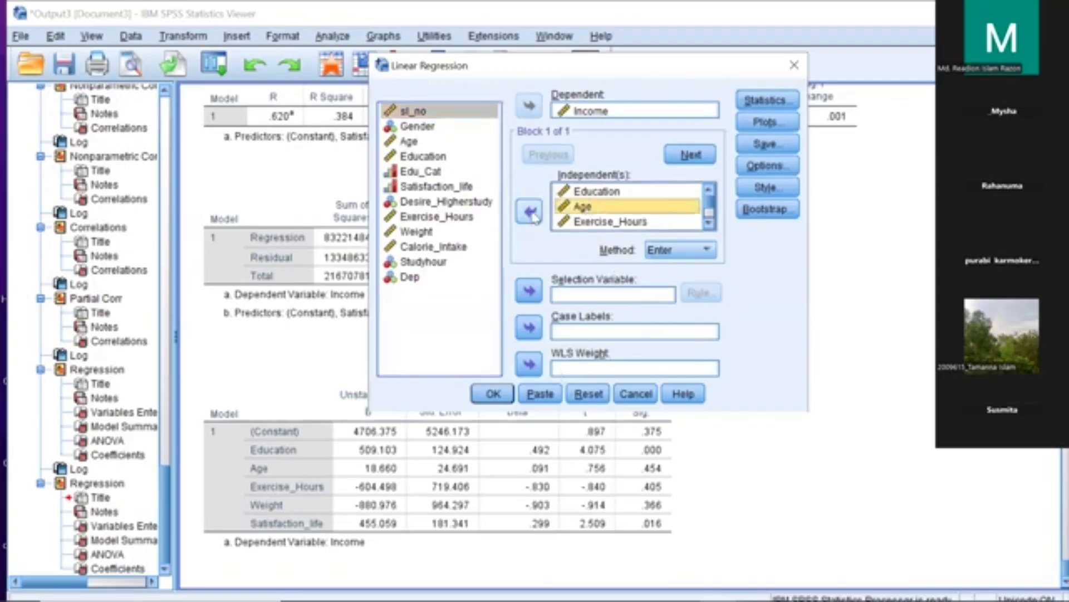
double_click(585, 207)
click(590, 206)
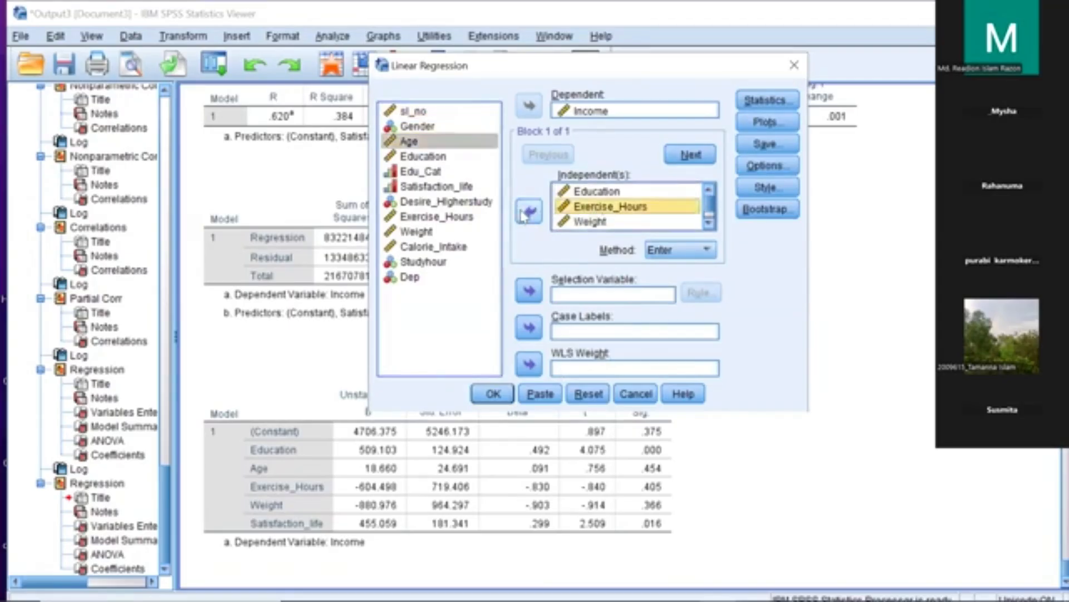
click(531, 213)
click(603, 207)
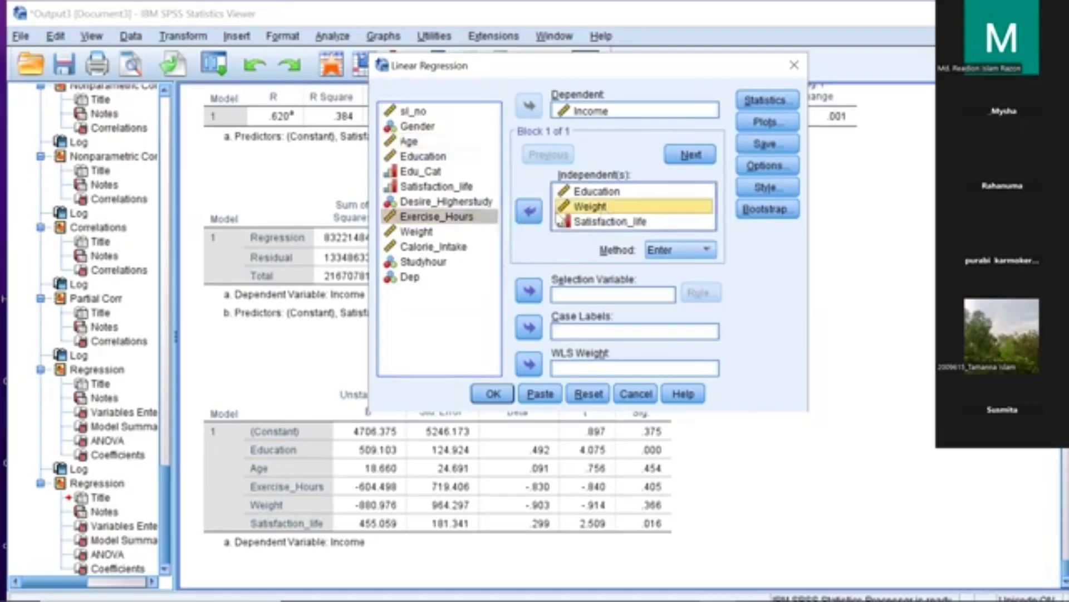
click(532, 215)
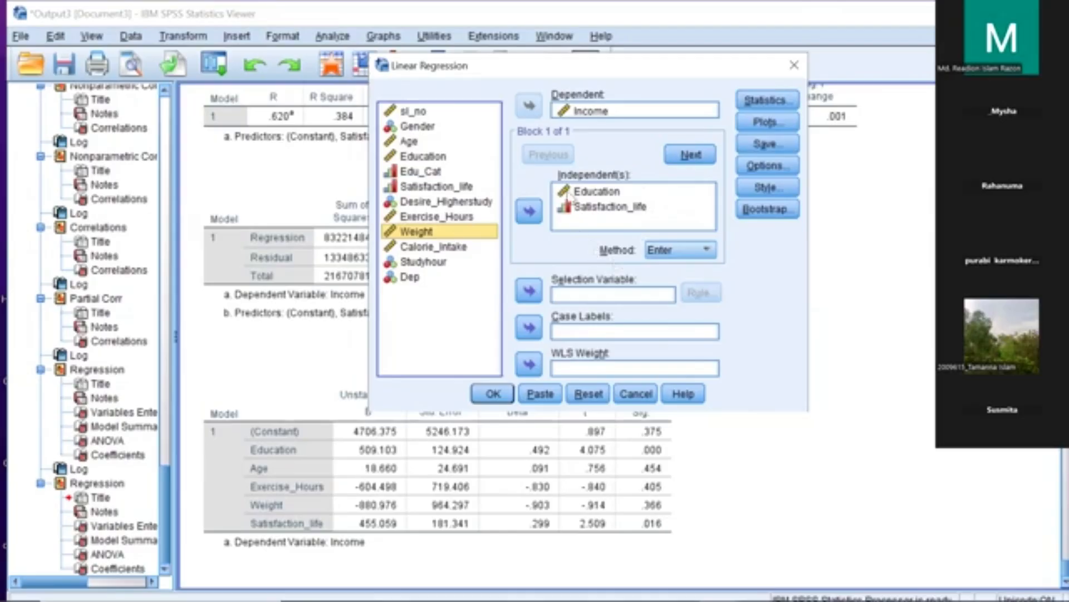
- Set the regression method to Stepwise, keep the R squared change statistic, and run the regression of Income
click(677, 251)
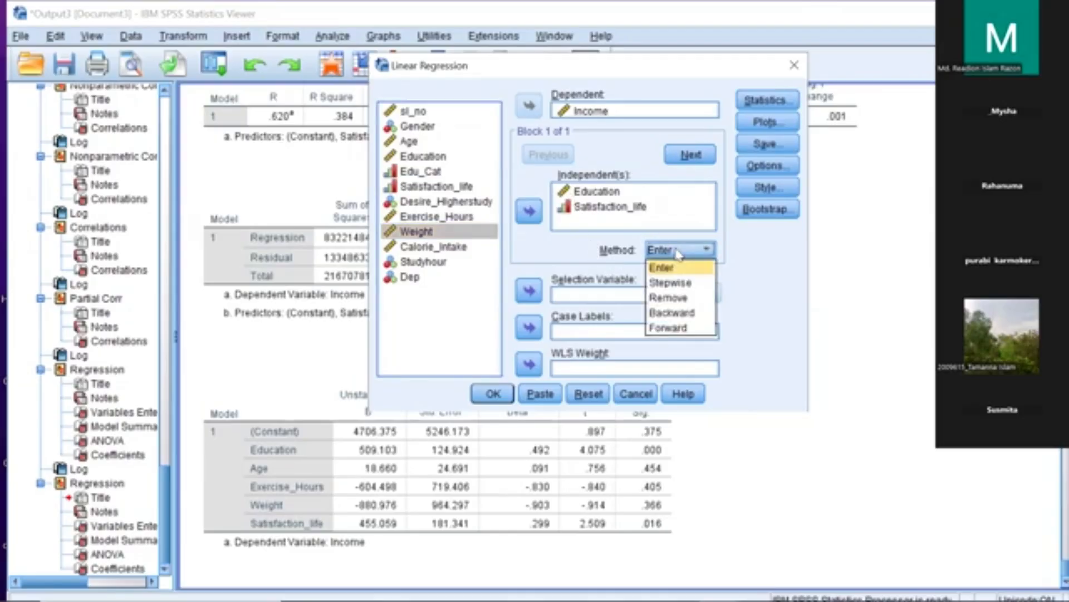
click(674, 283)
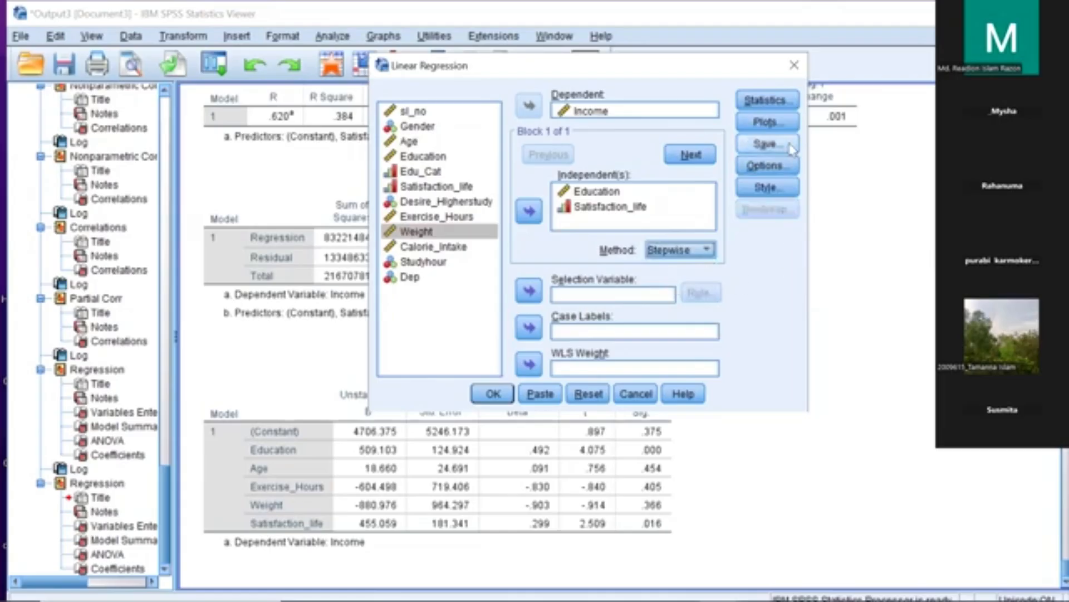
click(782, 103)
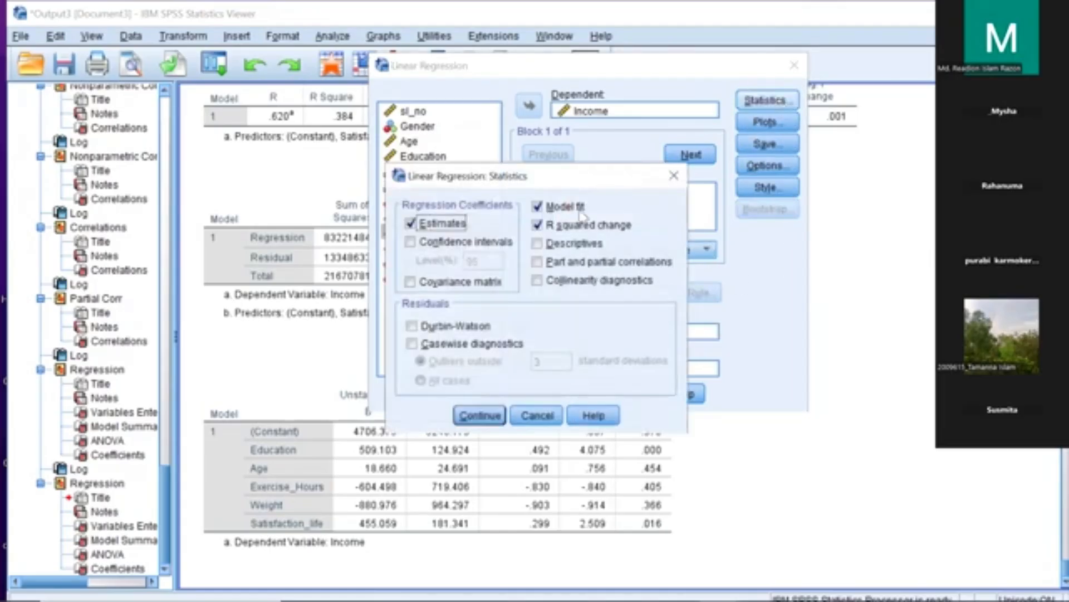
click(480, 415)
click(494, 393)
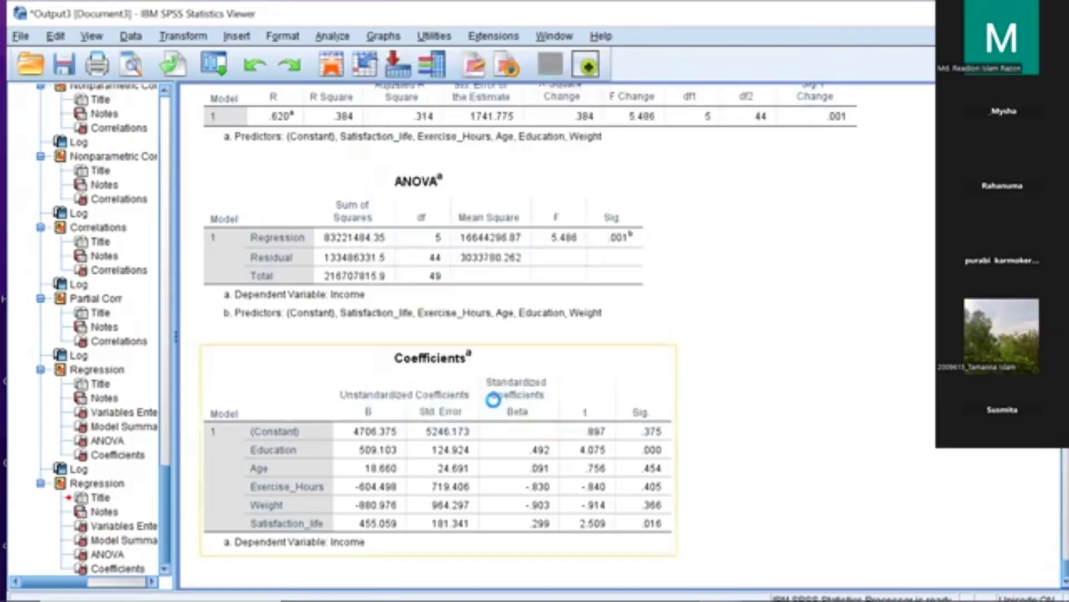
- Compare both models in the stepwise Model Summary, ANOVA and Coefficients tables, and return to the Demo data 2.sav data sheet
scroll(497, 408, down, 5)
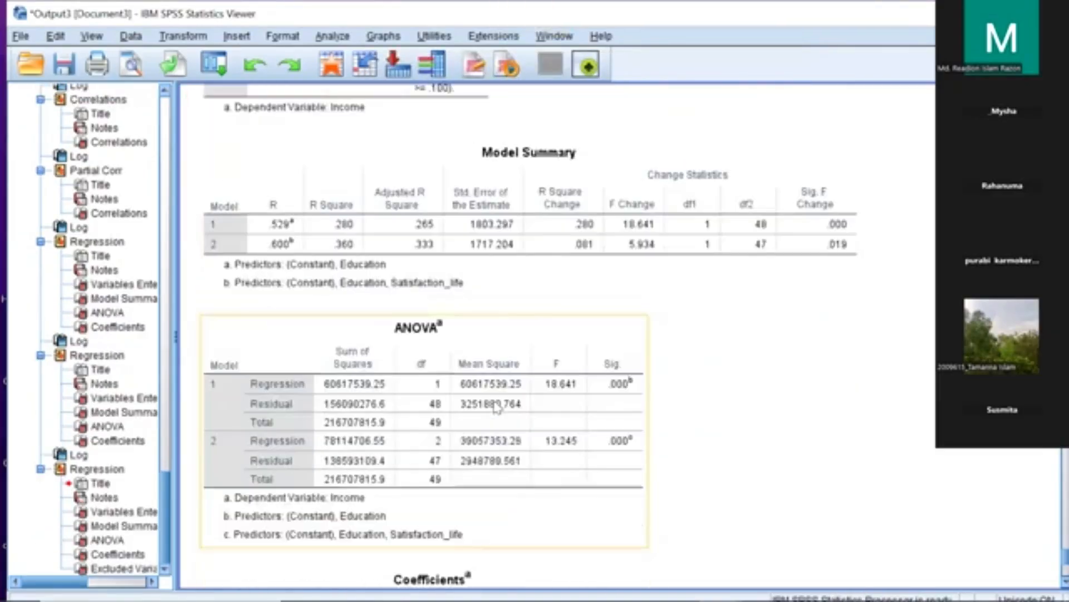
scroll(498, 407, down, 3)
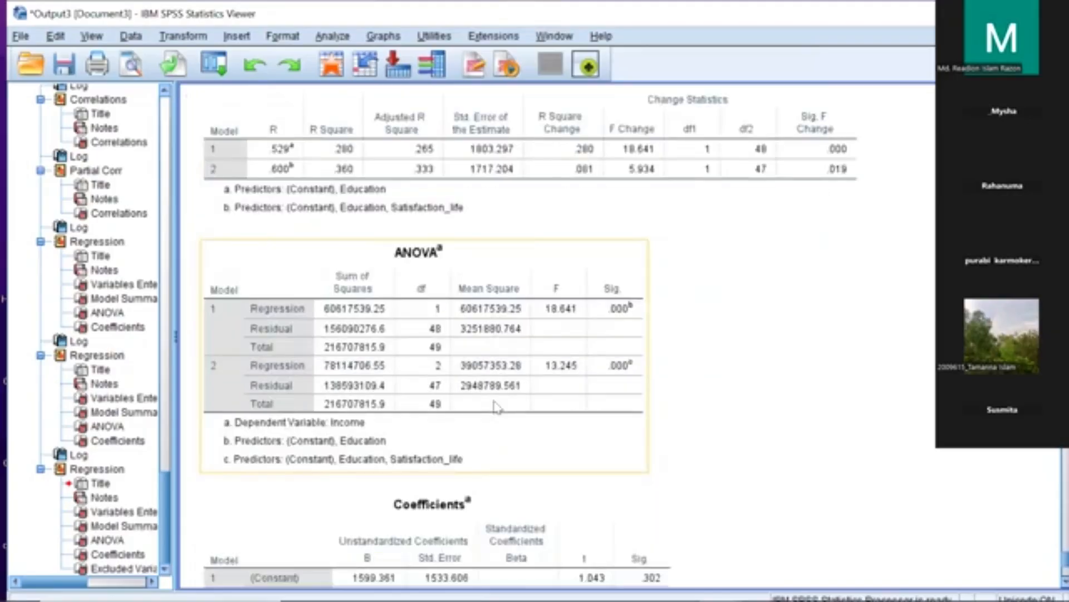
scroll(498, 408, up, 3)
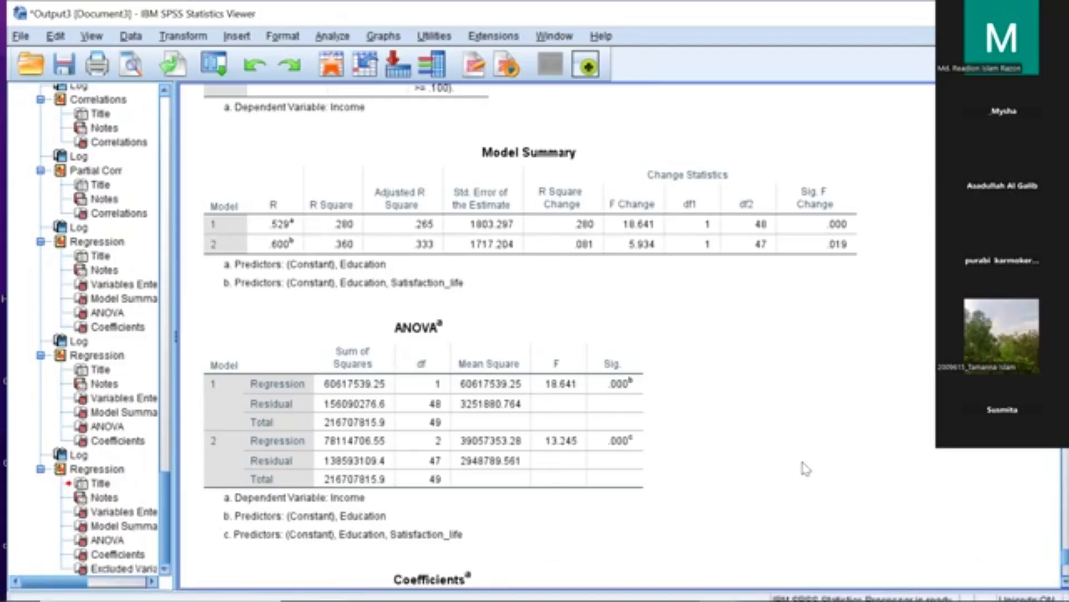
scroll(806, 469, up, 3)
scroll(806, 469, down, 6)
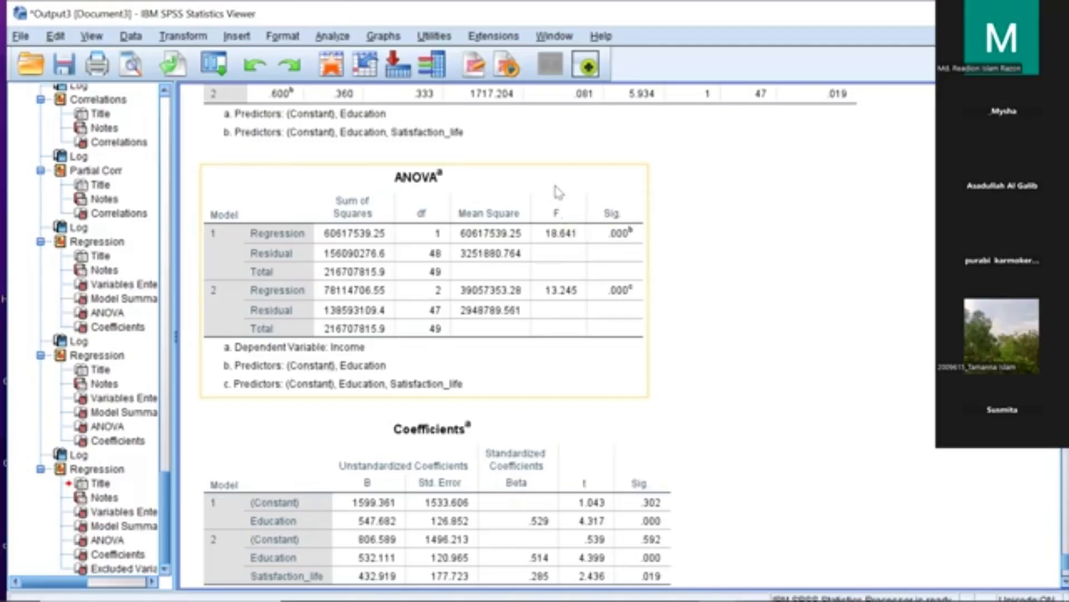
scroll(556, 195, up, 3)
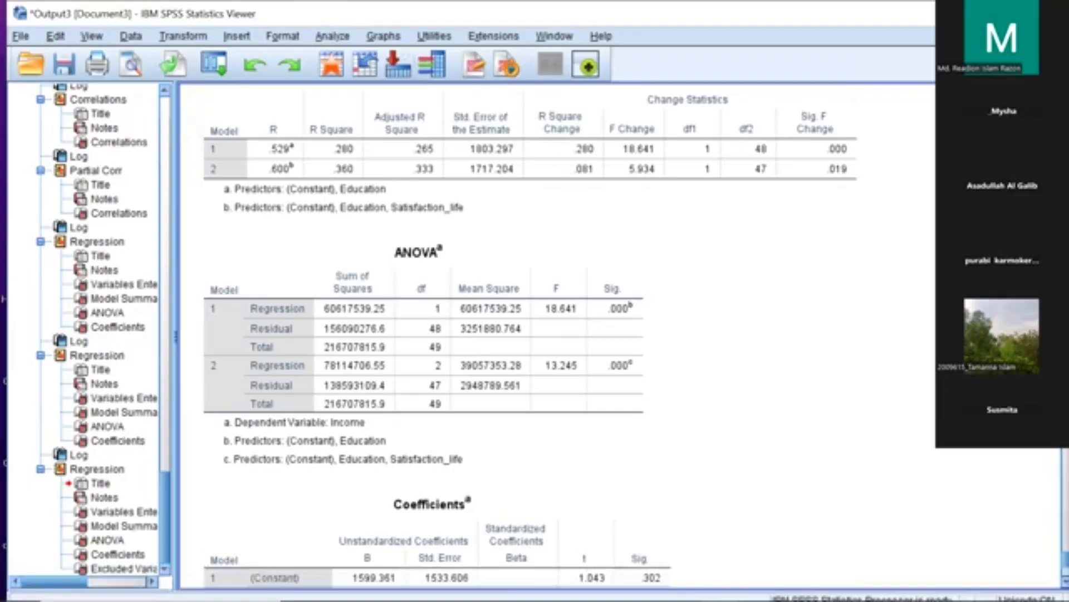
key(alt+Tab)
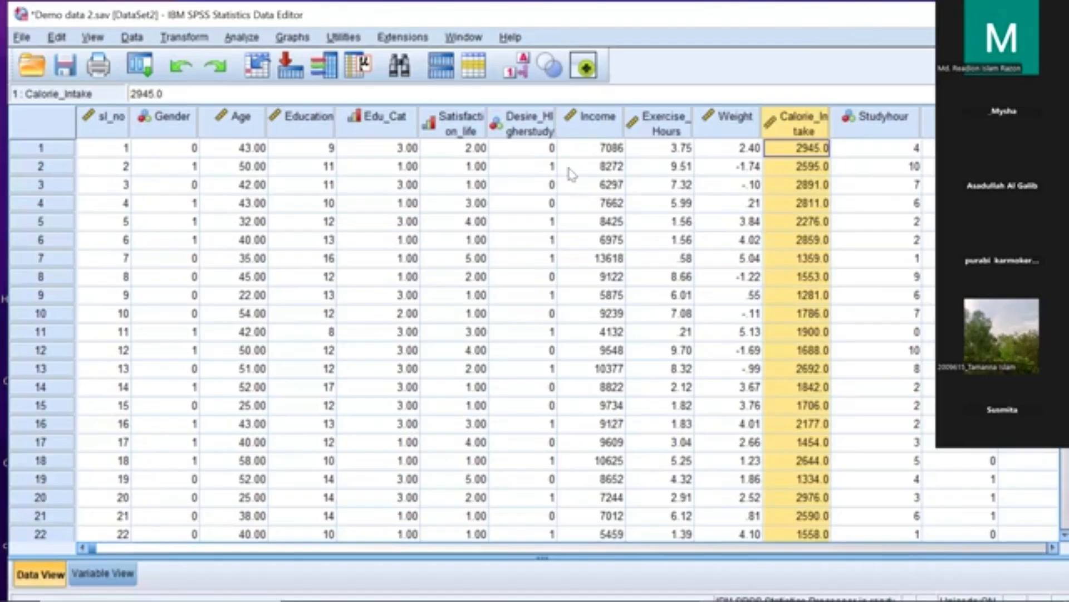
- Look through the Age values of the first five cases in the data sheet
click(240, 156)
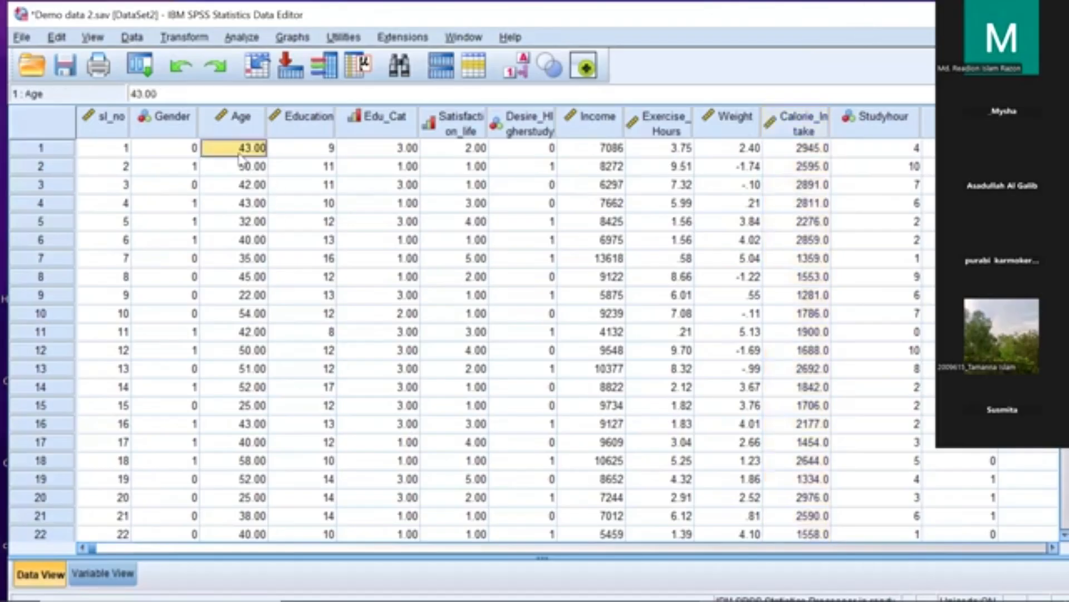
key(Down)
key(Down)
key(Down)
key(Down)
key(Down)
key(Up)
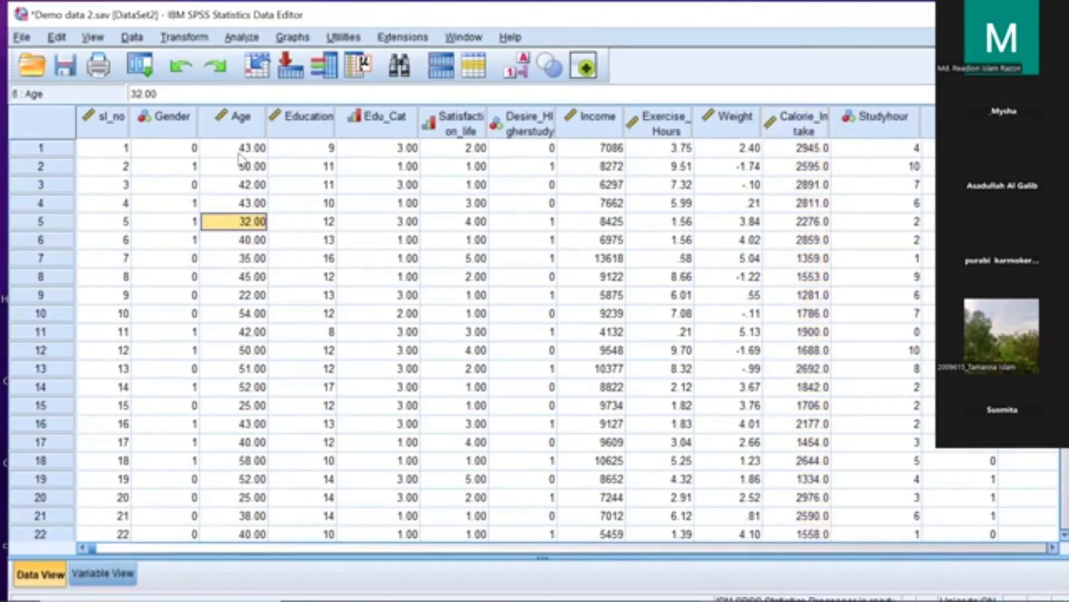
key(Up)
key(Up)
key(Up)
key(Up)
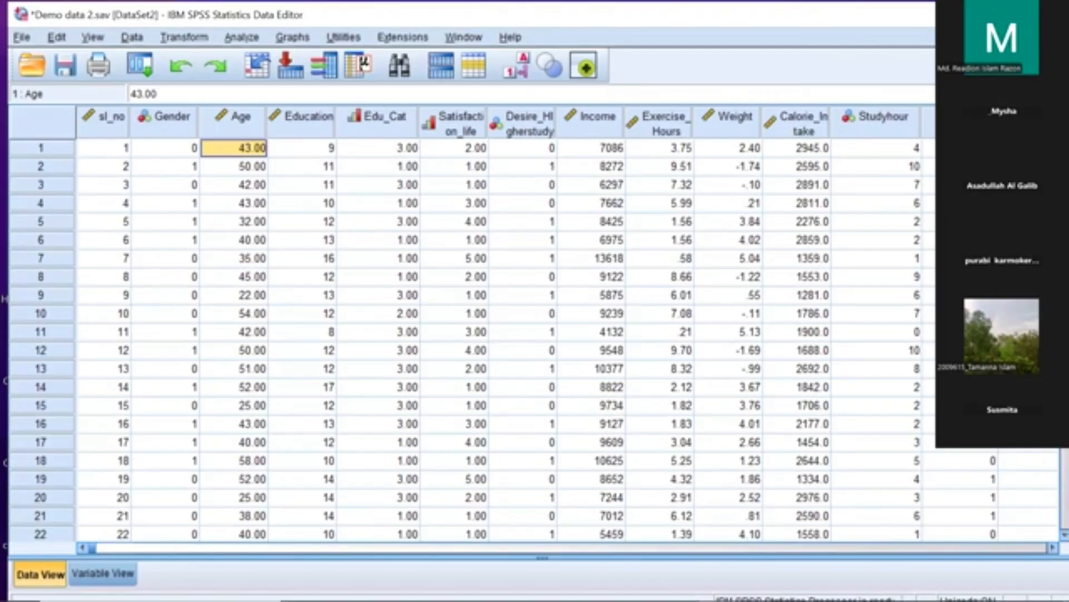
- Inspect the Dep and Studyhour columns as the outcome and predictor for a logistic regression
click(930, 124)
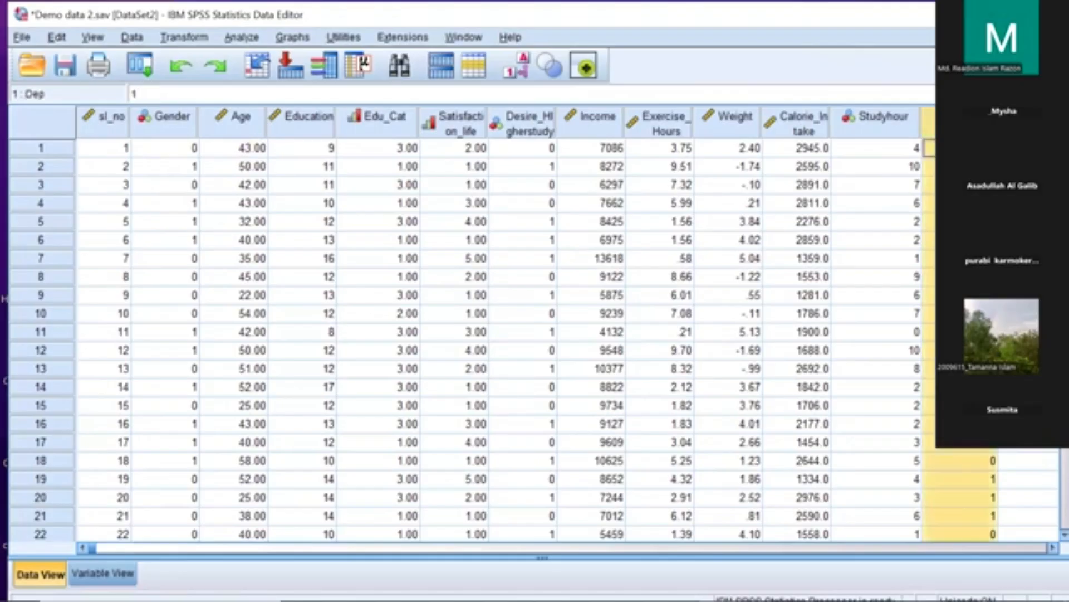
click(889, 133)
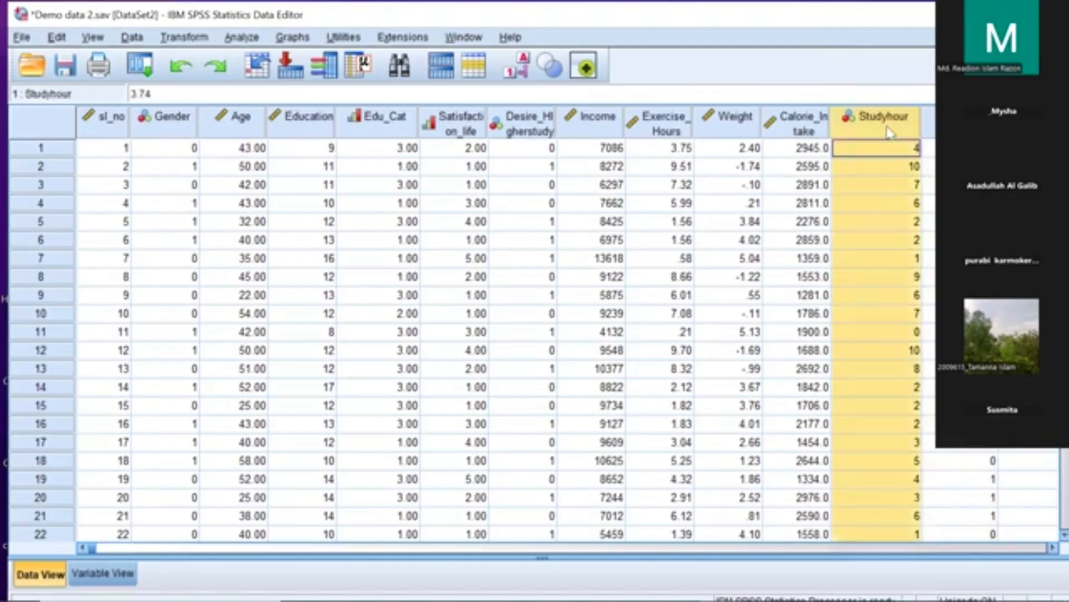
click(930, 124)
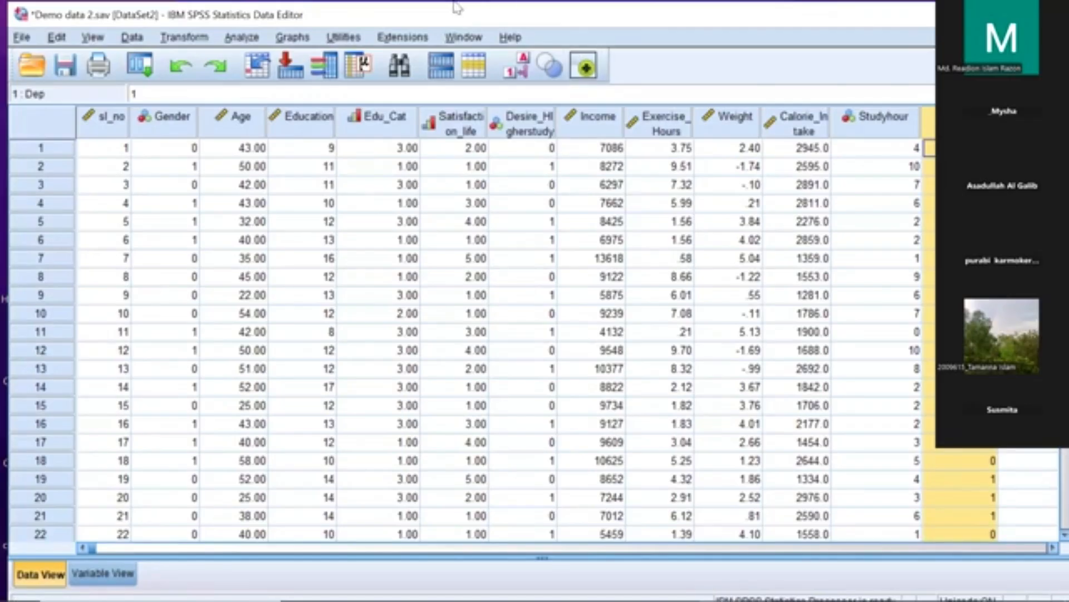
- Reset the Binary Logistic regression settings, then assign Dep as the dependent variable and Studyhour as the covariate
click(242, 37)
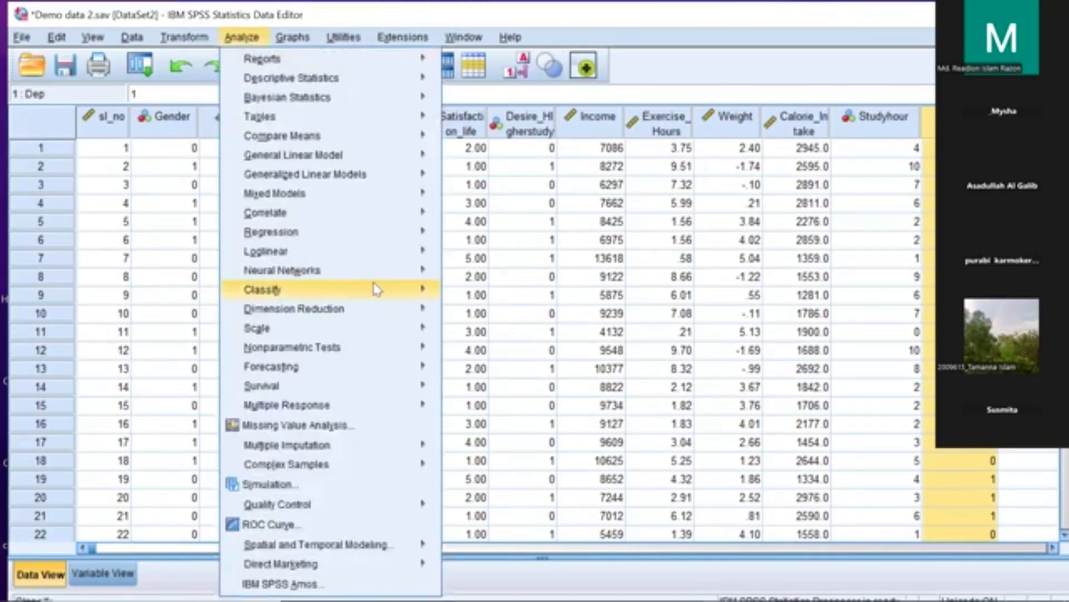
mouse_move(401, 231)
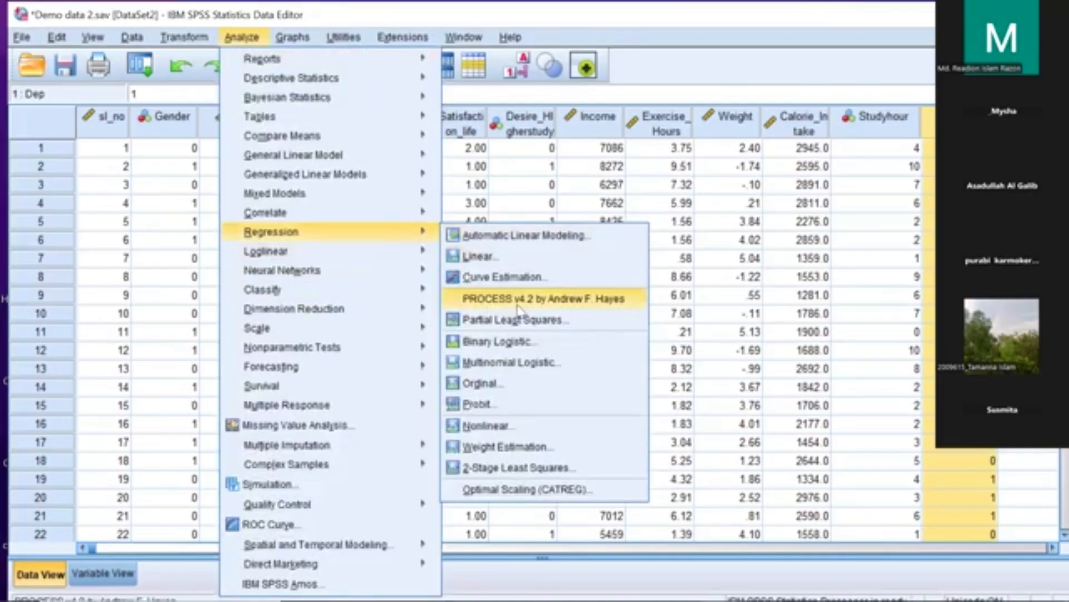
click(524, 342)
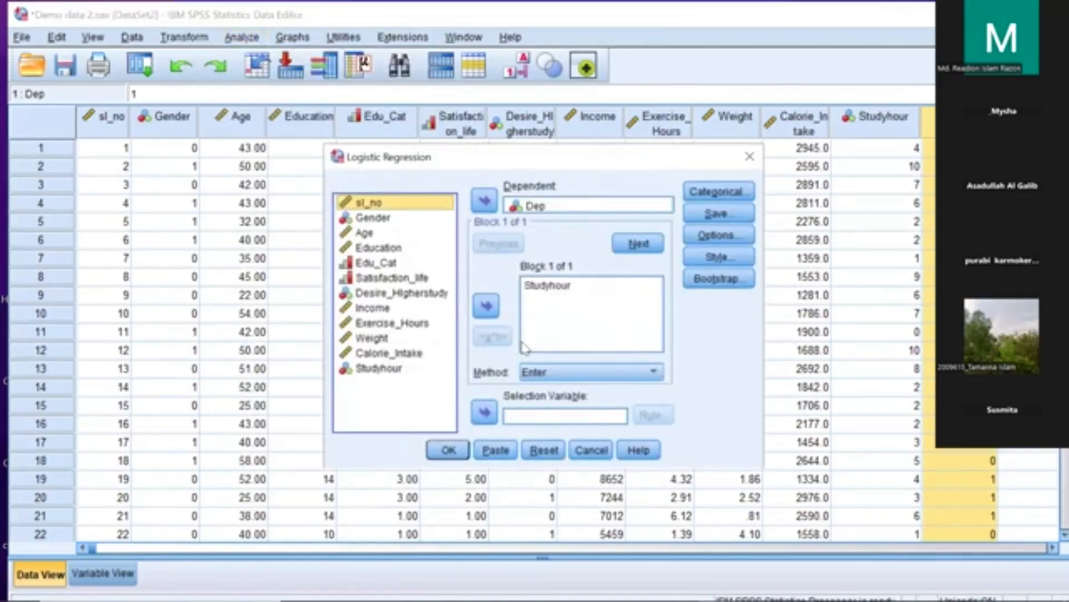
click(543, 450)
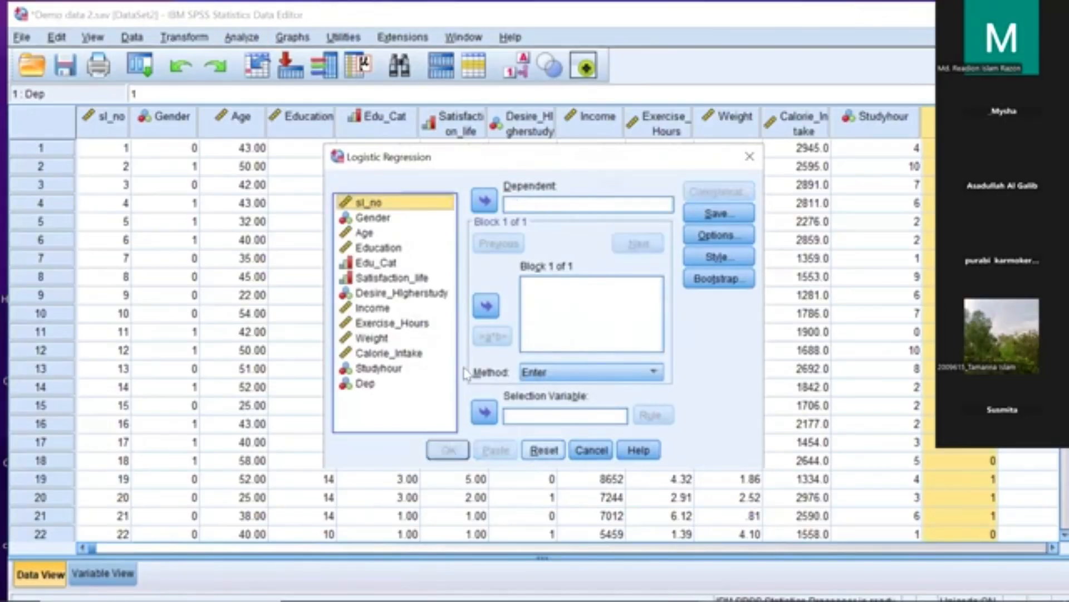
click(367, 386)
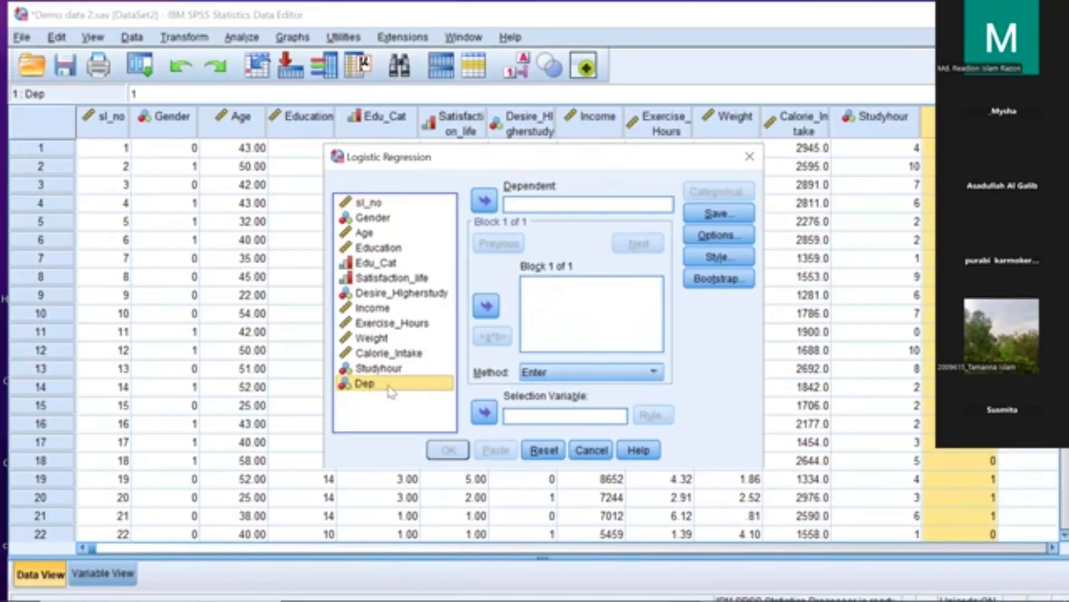
drag(391, 392, 534, 209)
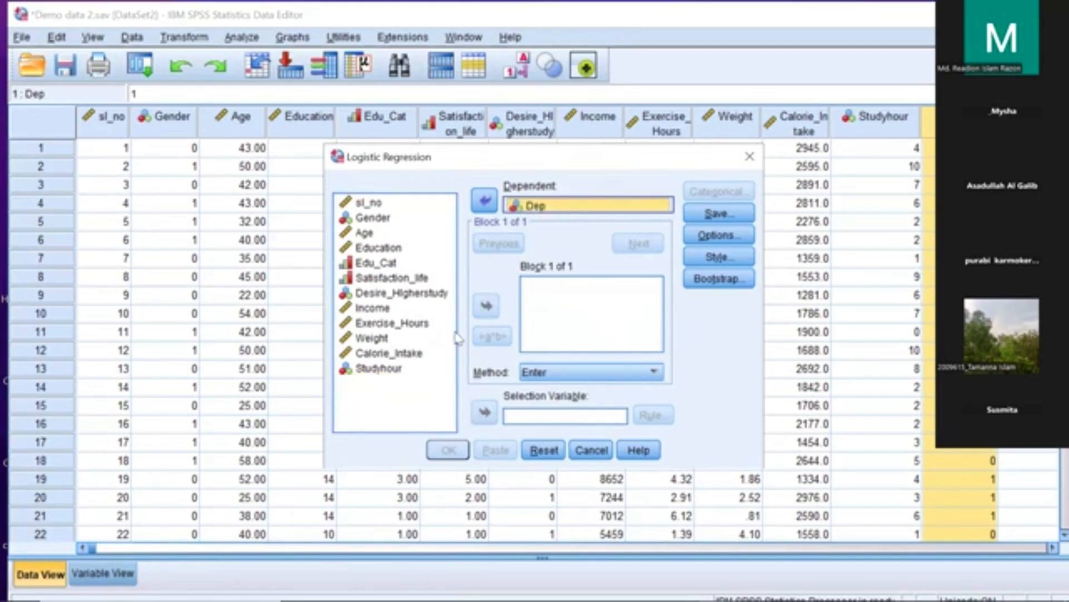
click(385, 378)
drag(384, 378, 553, 295)
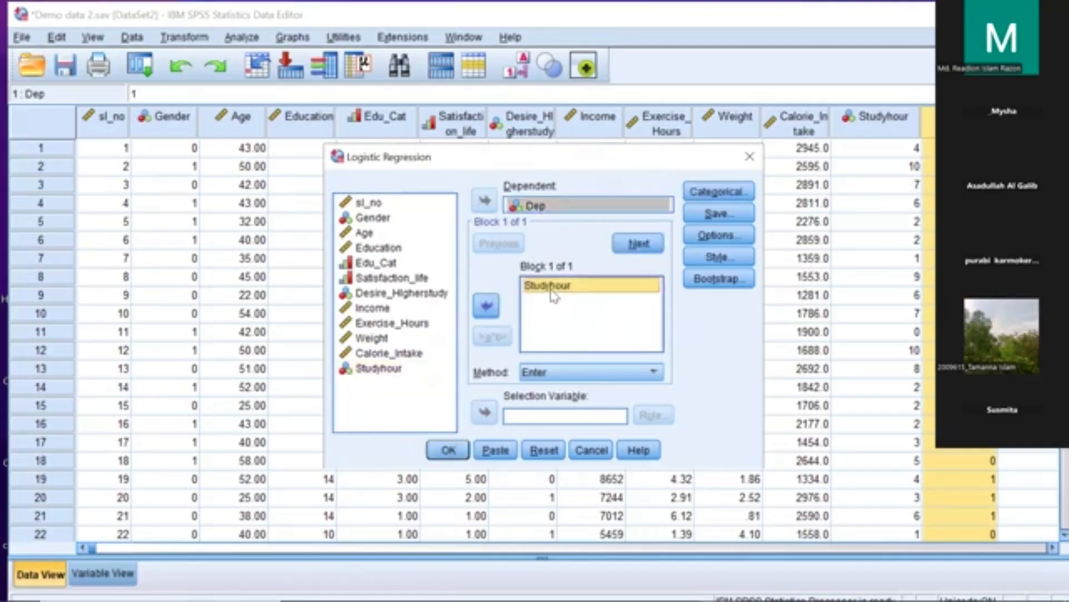
click(715, 193)
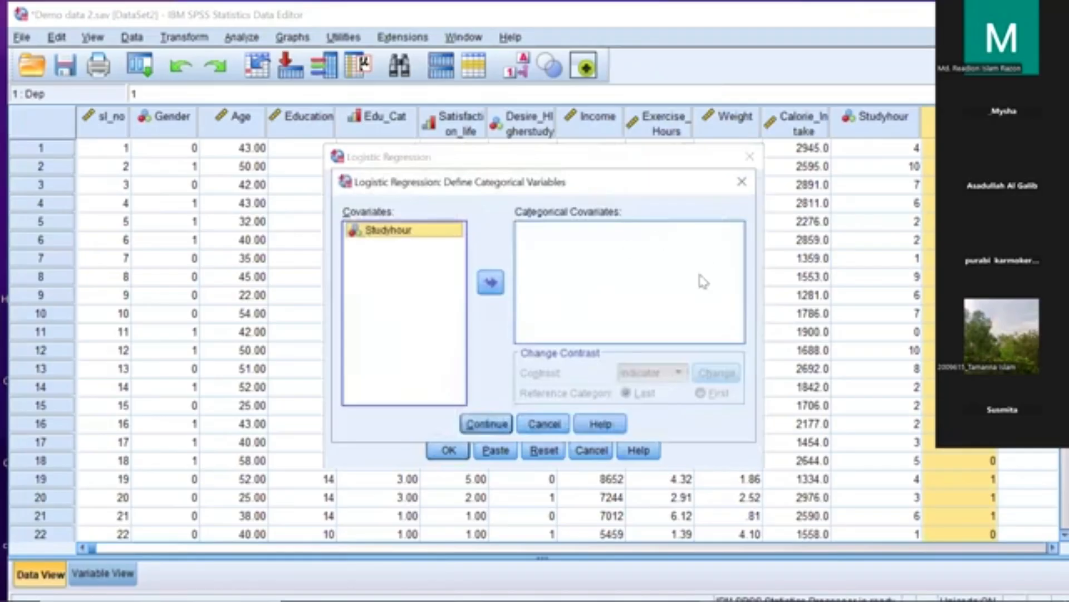
click(742, 182)
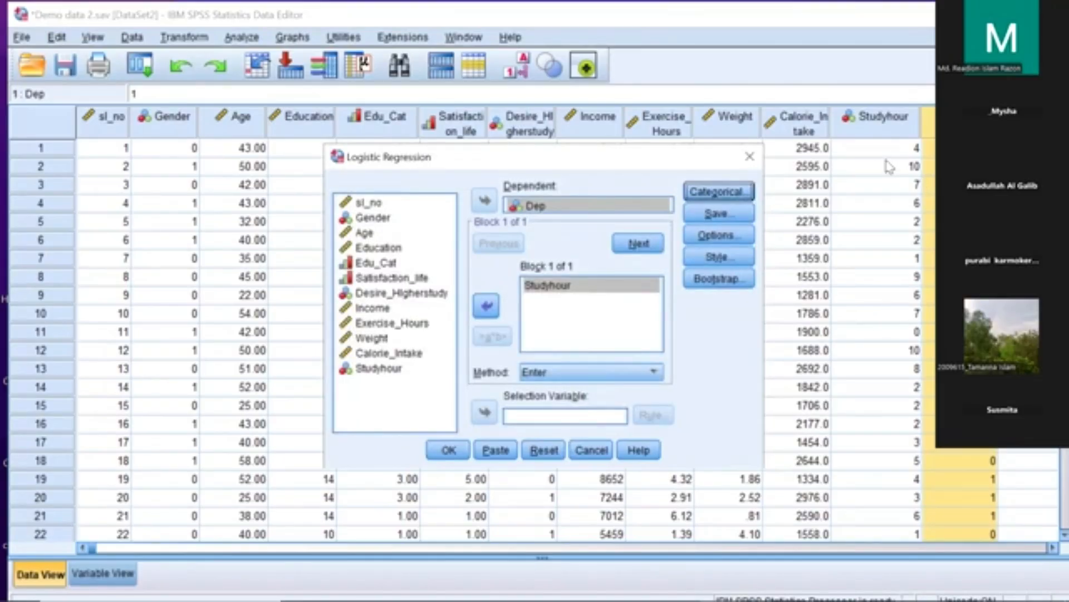
- Request the Hosmer-Lemeshow goodness-of-fit test and the 95% CI for exp(B), and run the logistic regression
click(718, 235)
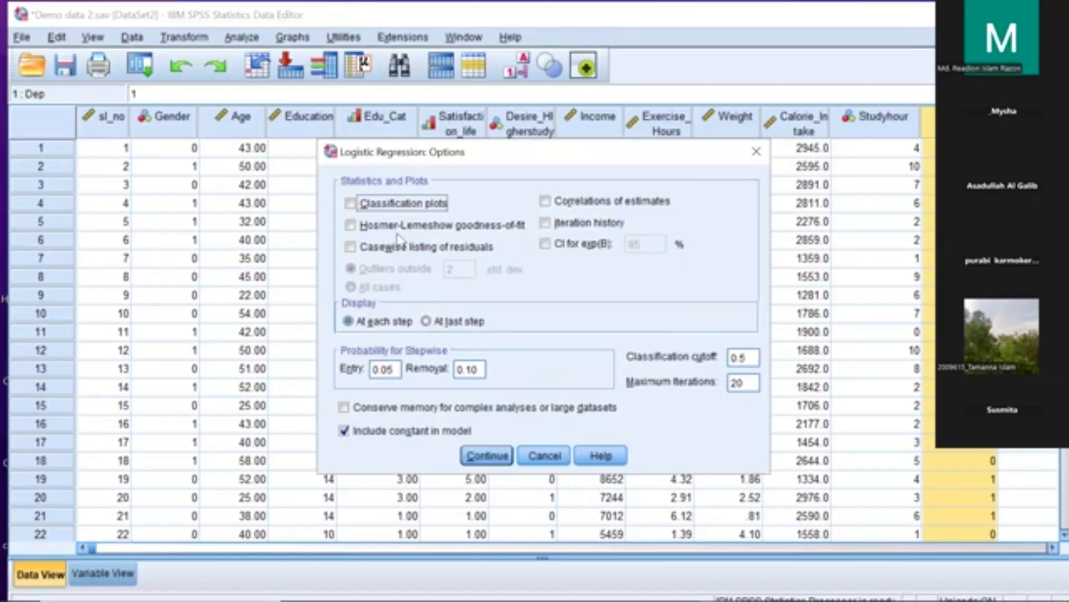
click(361, 227)
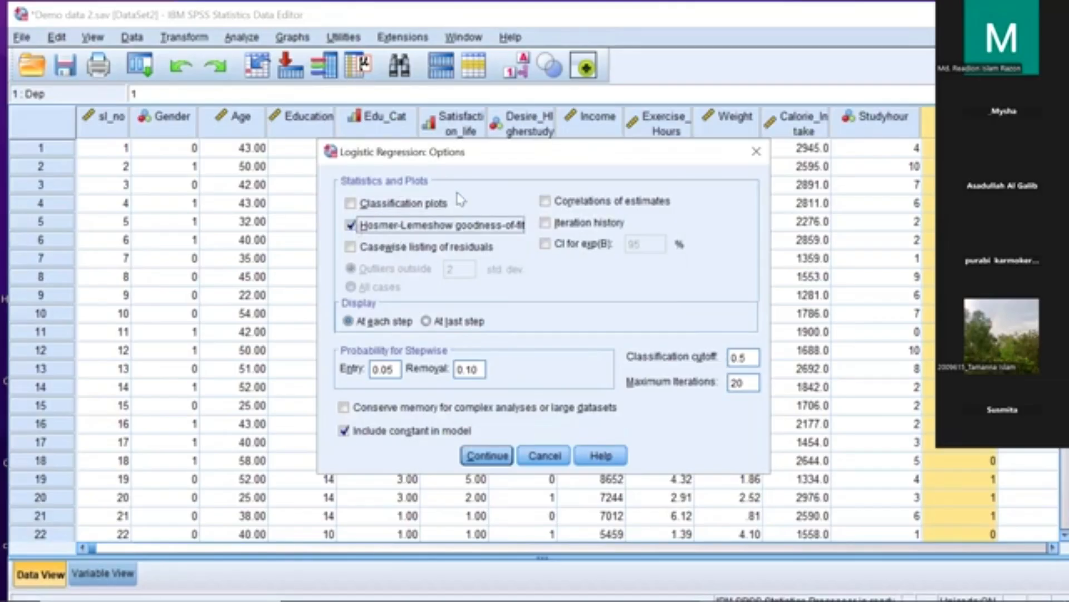
click(562, 244)
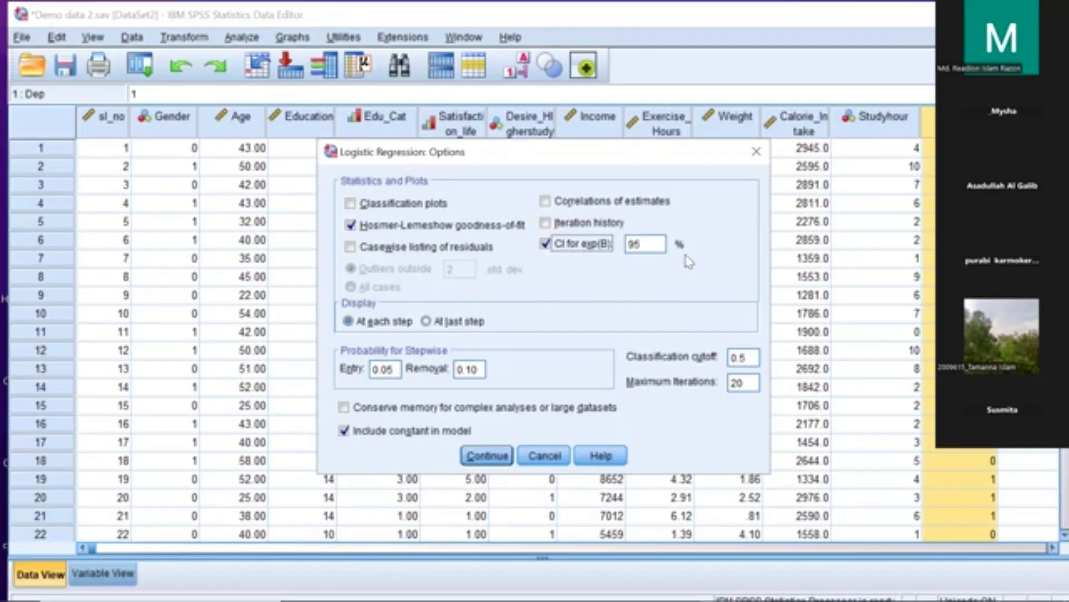
click(485, 455)
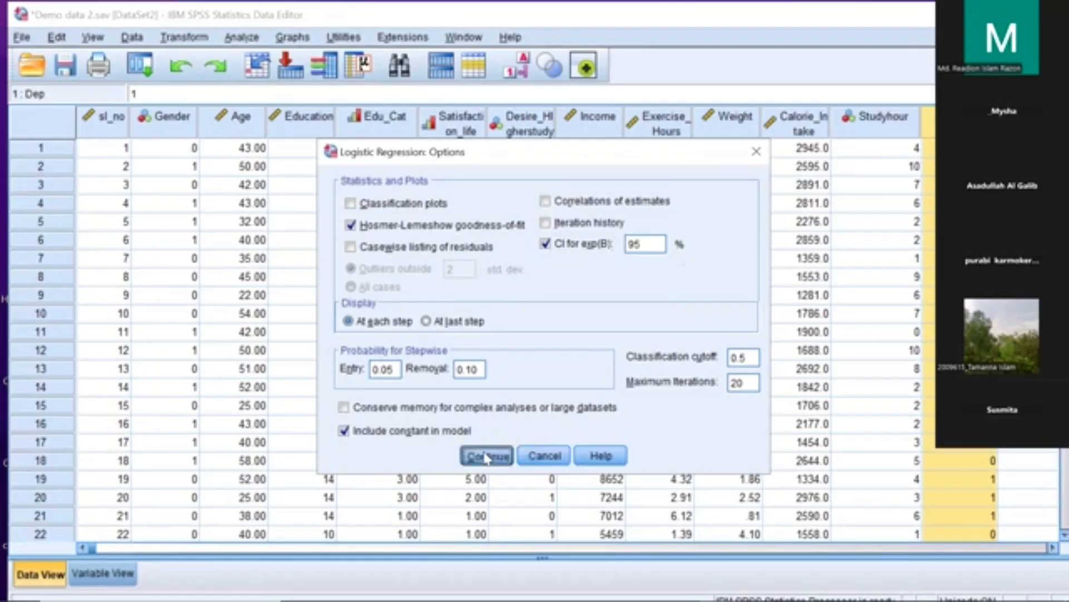
click(452, 452)
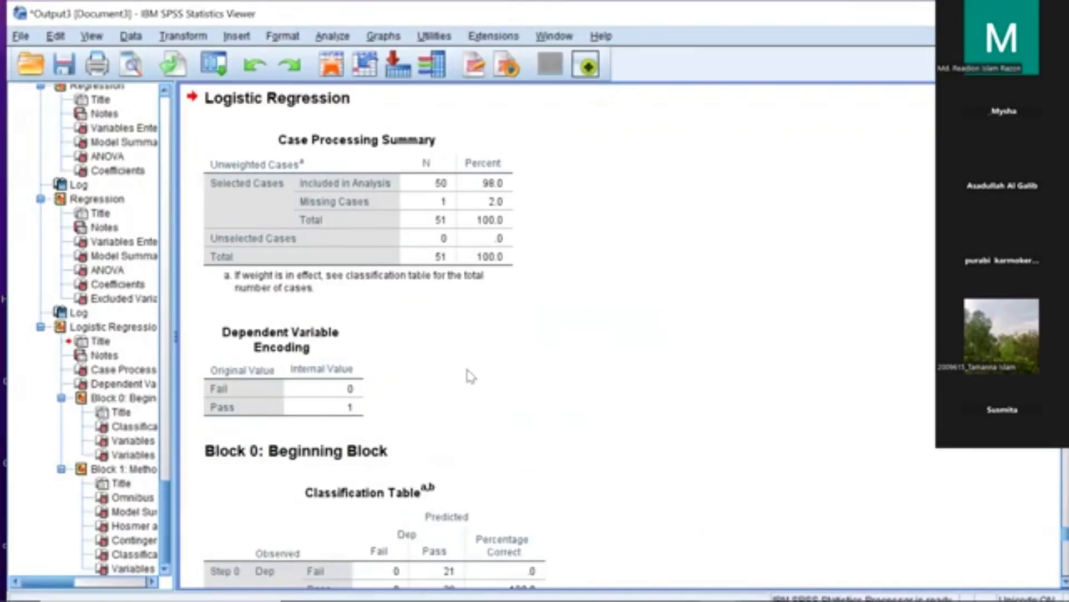
- Examine the Dependent Variable Encoding and the Block 0 Classification Table in the logistic regression output
scroll(470, 377, down, 3)
click(211, 246)
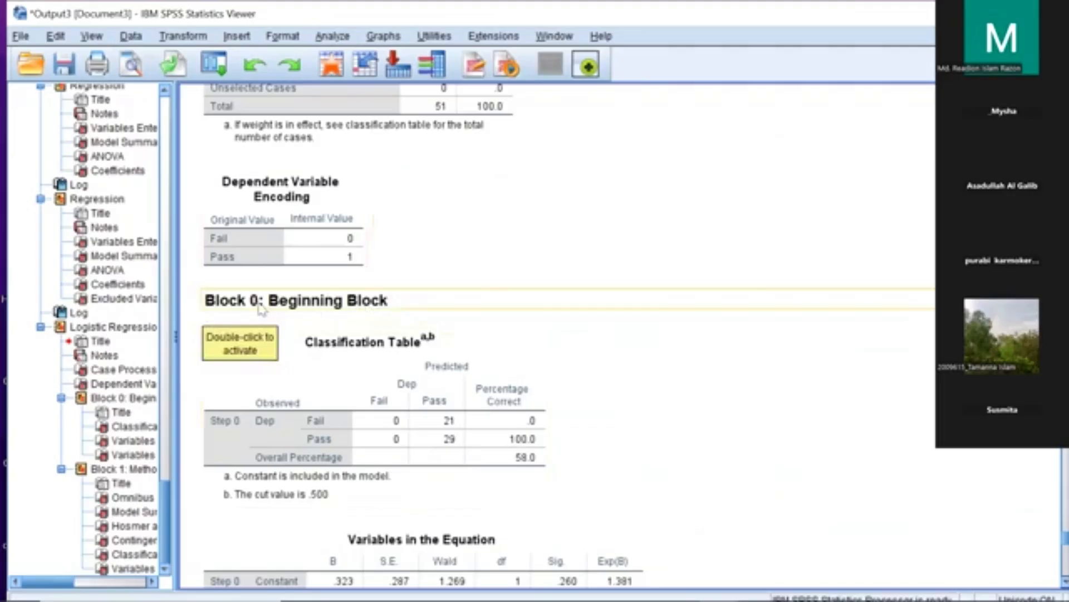
scroll(259, 320, down, 3)
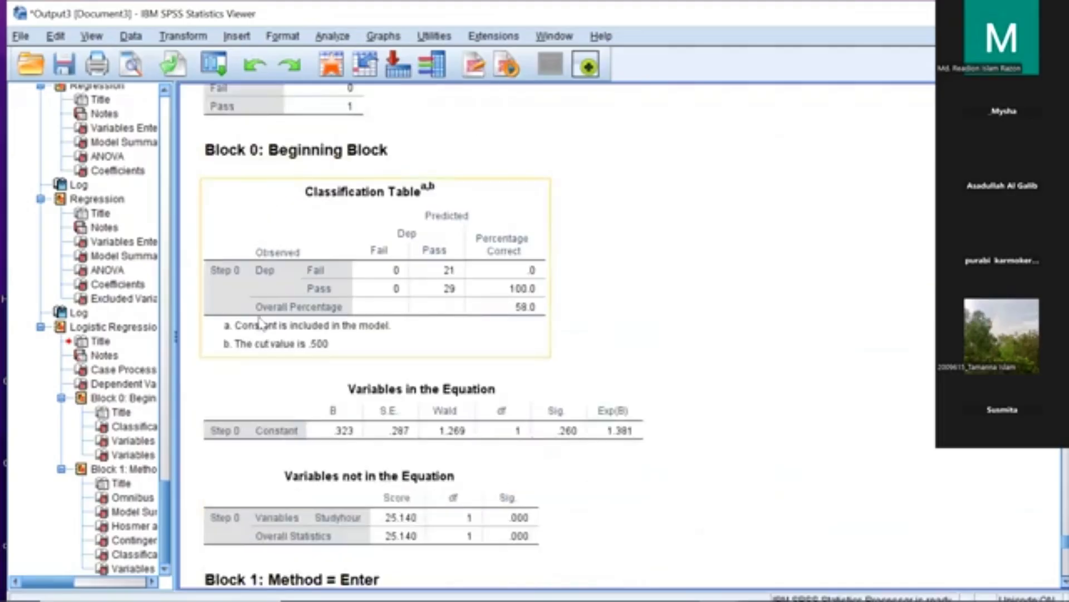
scroll(259, 321, down, 2)
scroll(262, 321, up, 5)
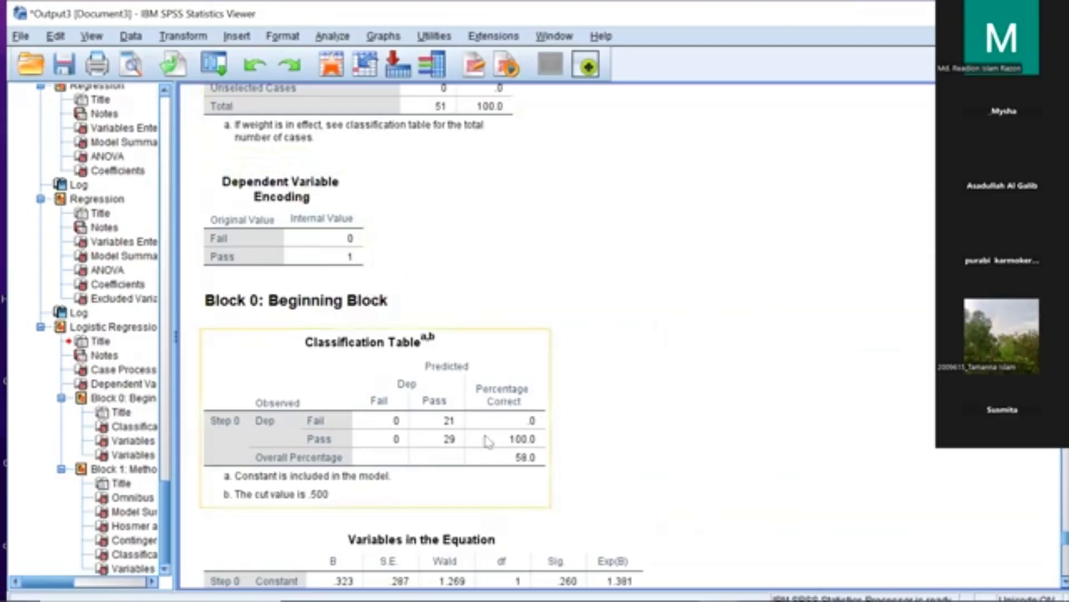
scroll(412, 493, down, 3)
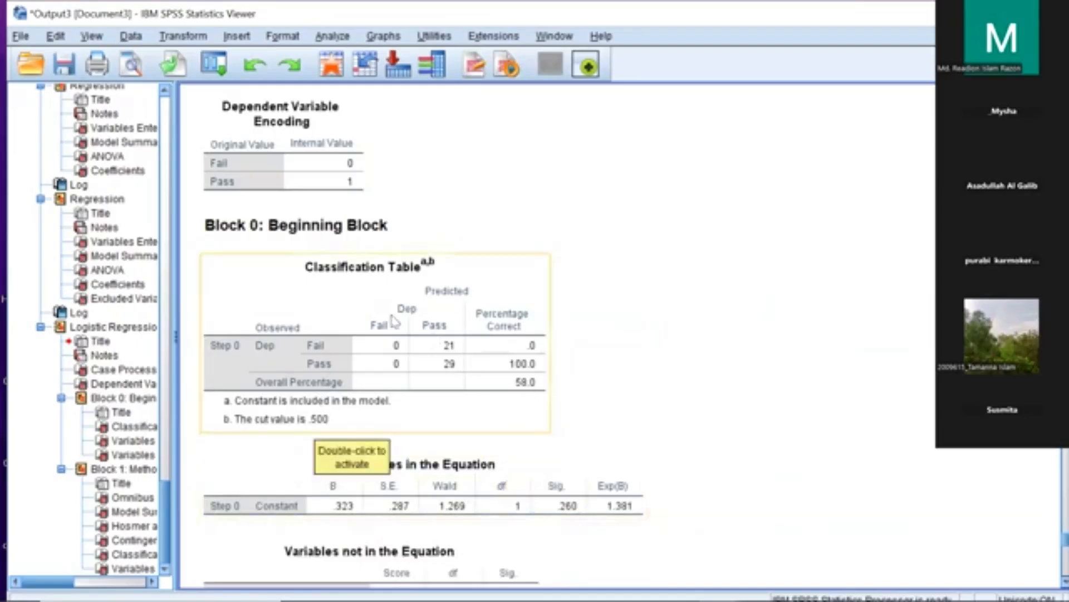
- Examine the Block 1 results, from the Omnibus Tests and Model Summary through Hosmer and Lemeshow to Variables in the Equation
scroll(513, 413, down, 15)
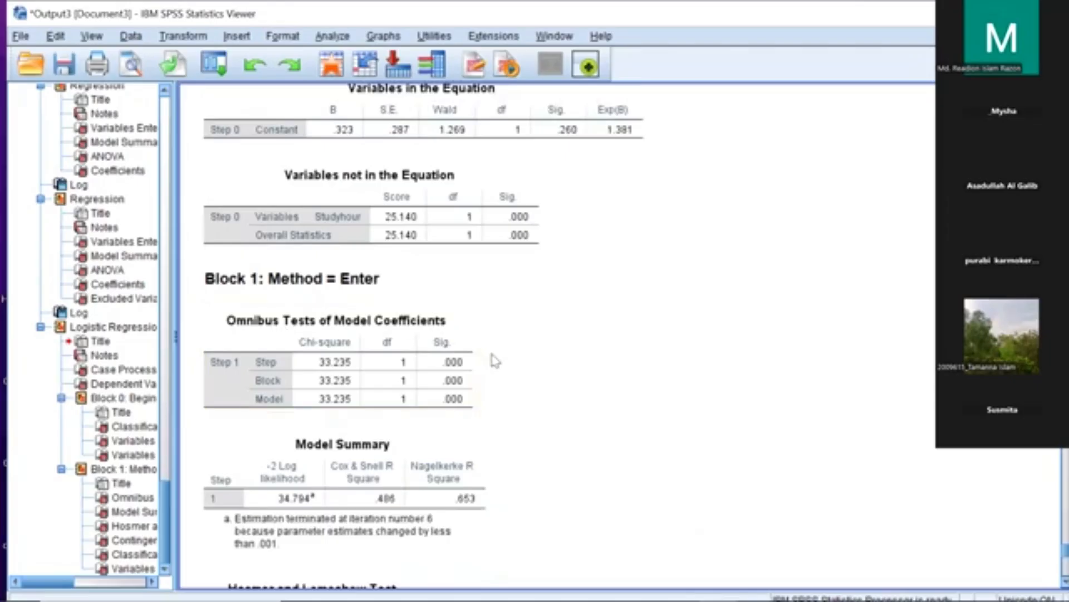
scroll(545, 388, down, 6)
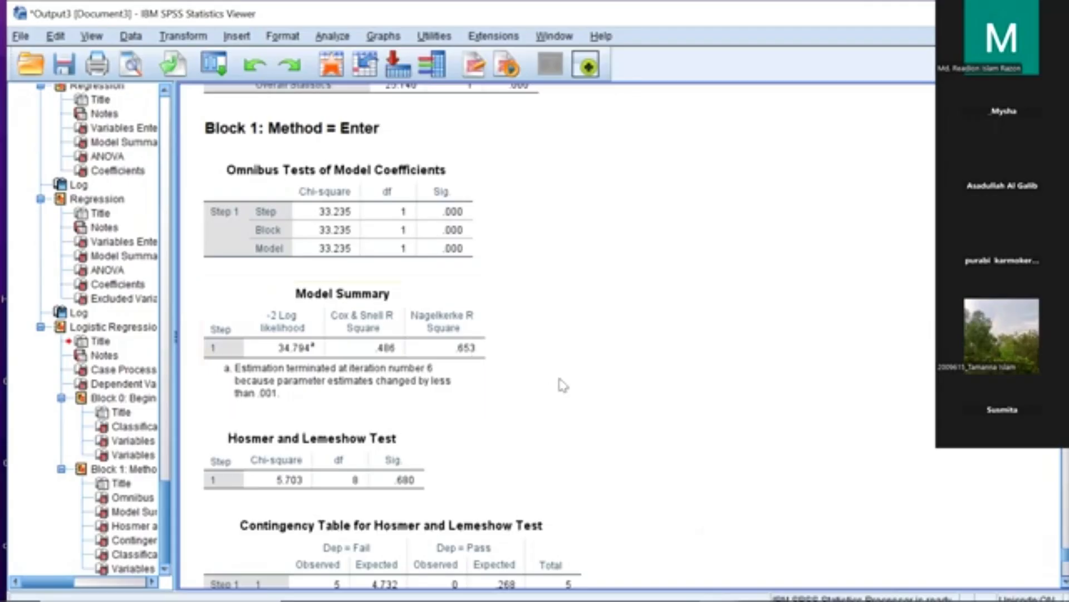
scroll(566, 386, down, 3)
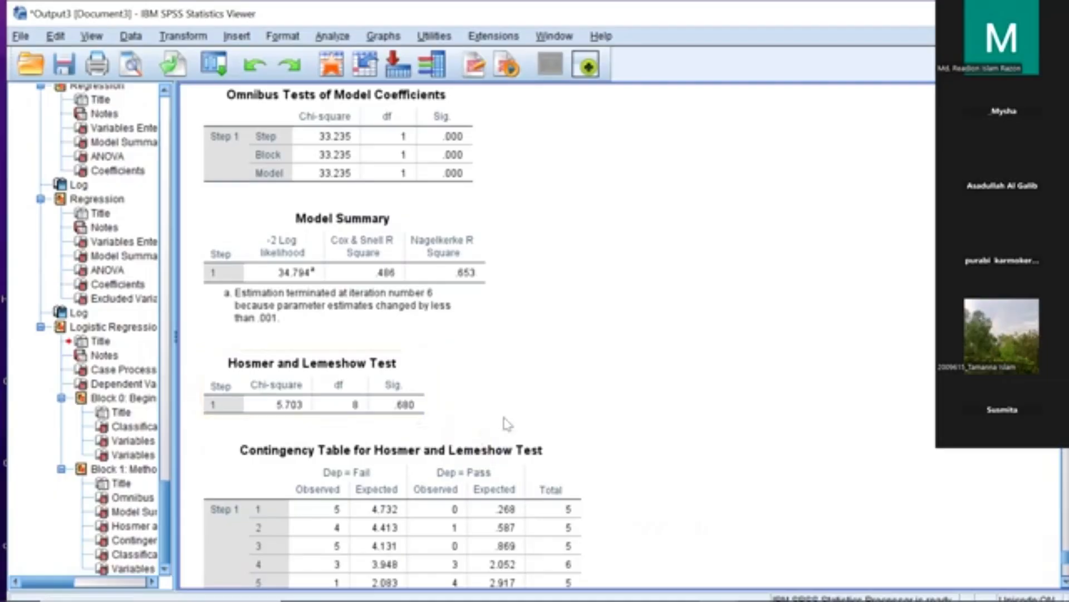
scroll(582, 429, down, 5)
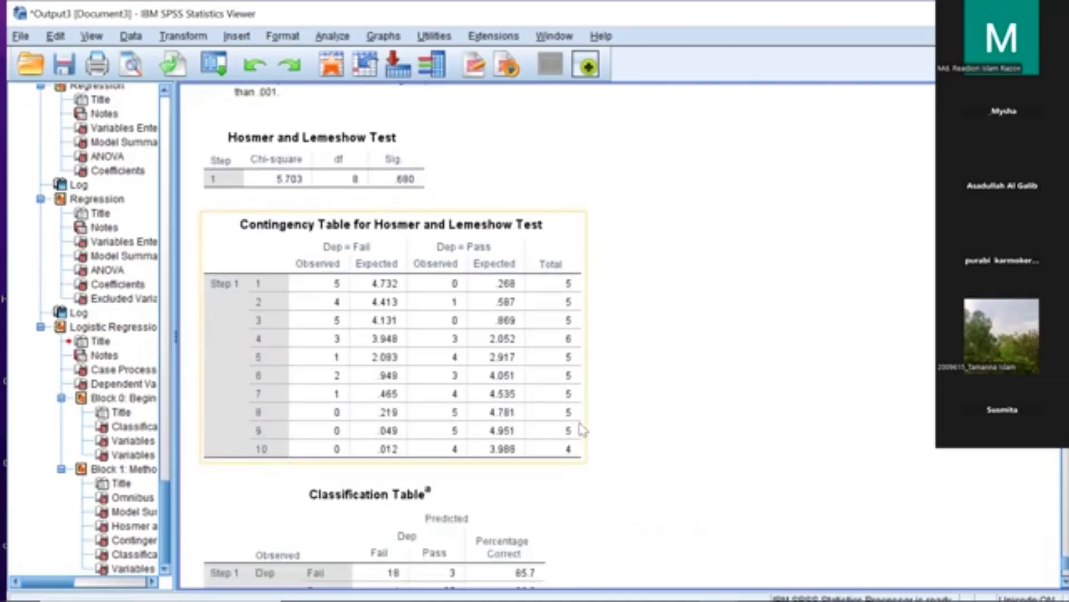
scroll(582, 429, down, 3)
scroll(582, 429, down, 2)
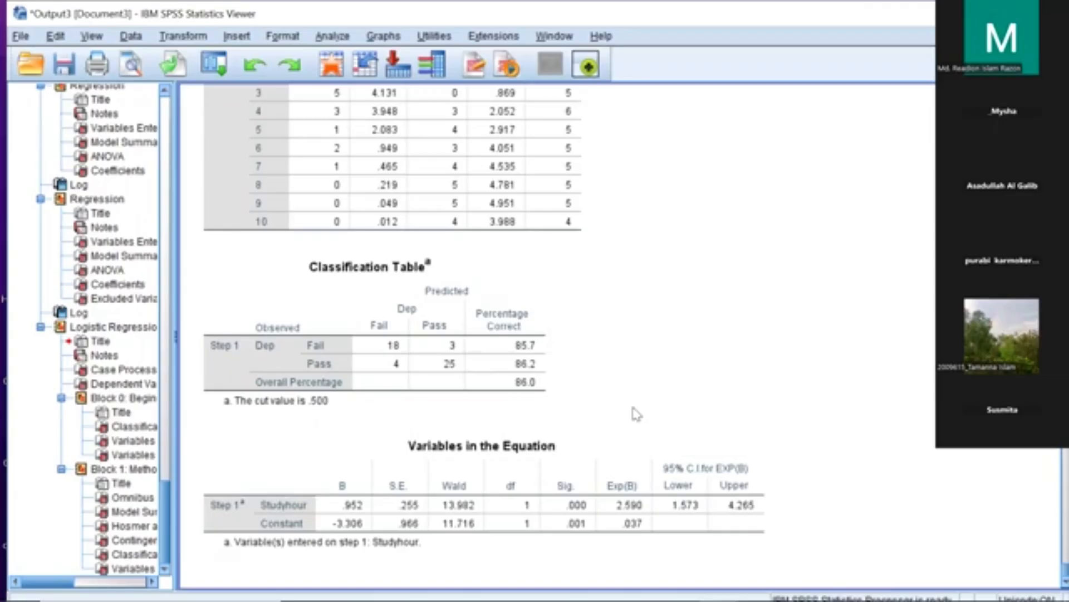
click(674, 496)
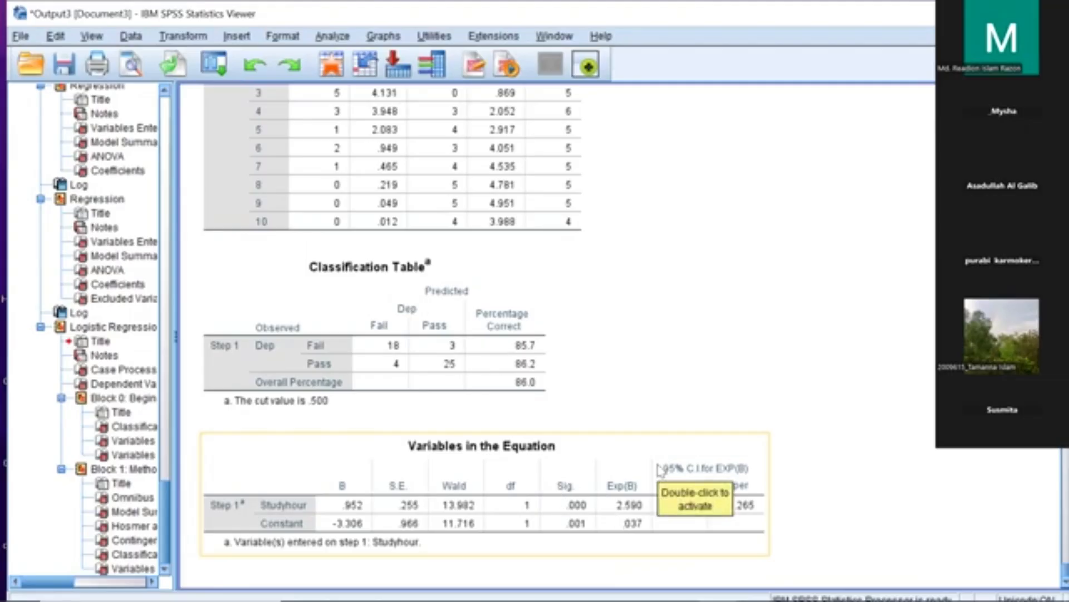
- Review the Hosmer and Lemeshow significance, Studyhour's Exp(B) with its confidence interval, and the Block 1 Model Summary again
scroll(659, 469, up, 3)
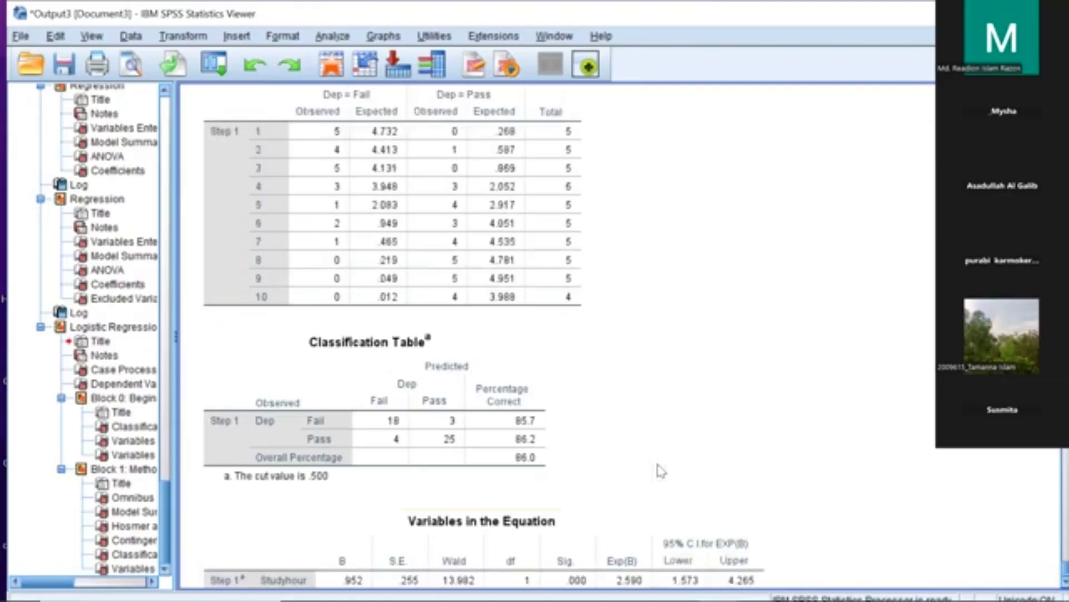
scroll(676, 399, up, 10)
scroll(677, 401, up, 3)
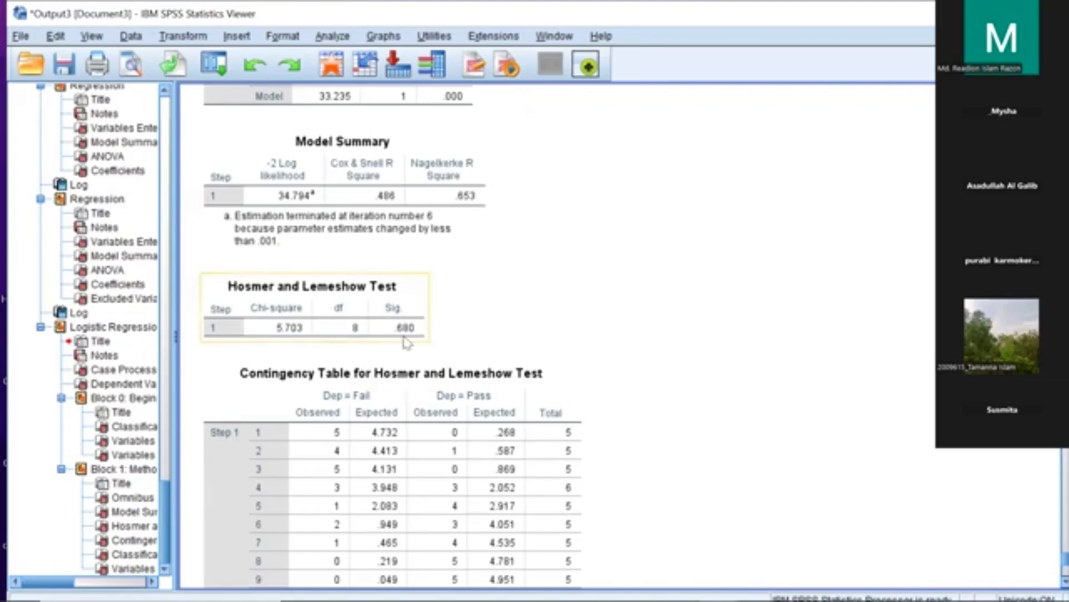
scroll(505, 356, down, 5)
scroll(507, 358, down, 1)
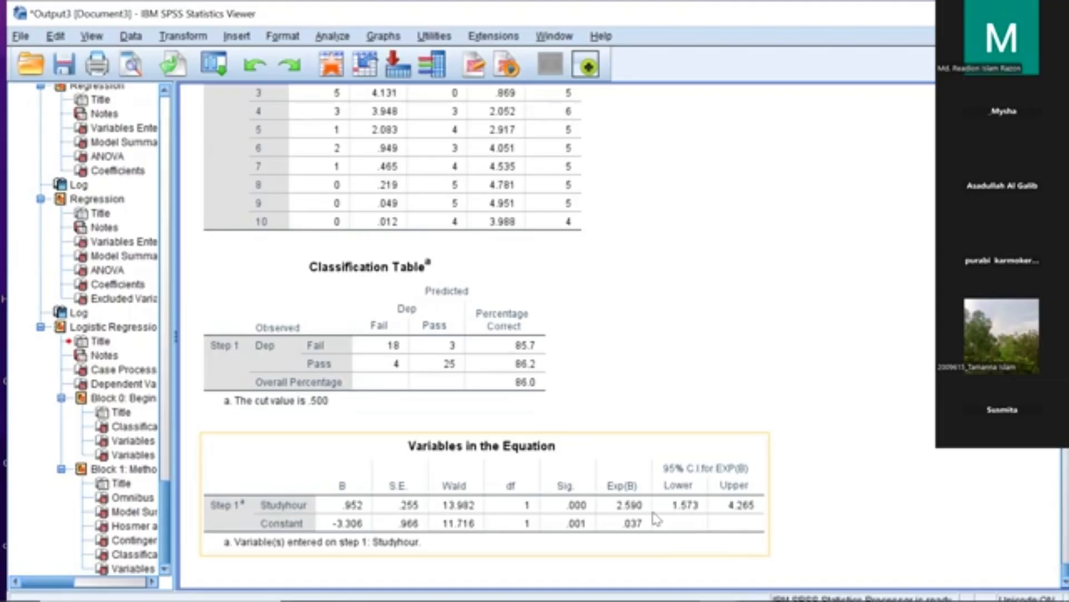
scroll(656, 519, up, 3)
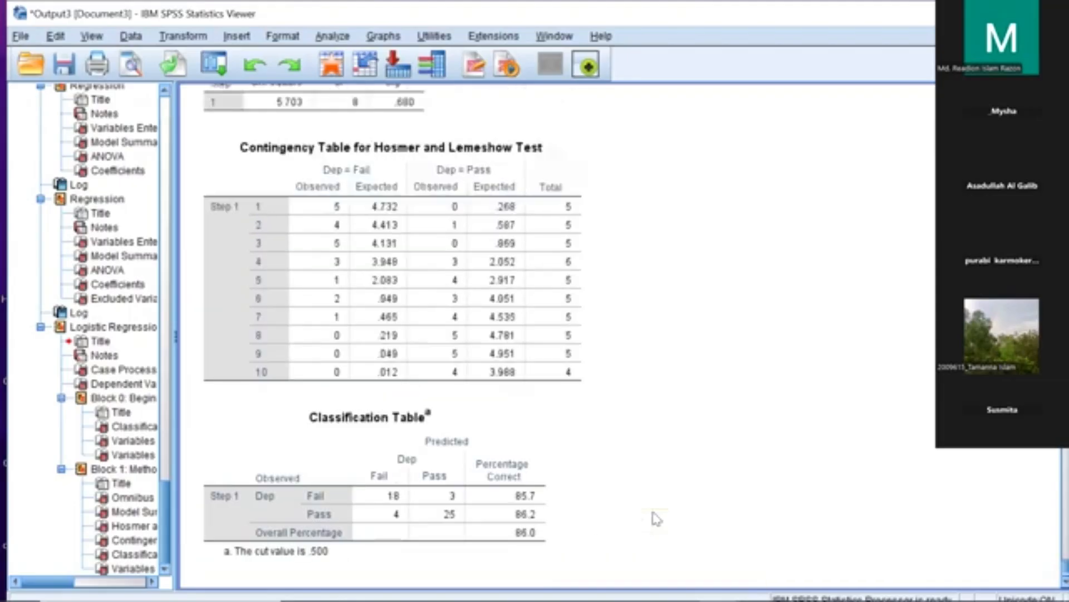
scroll(656, 520, up, 9)
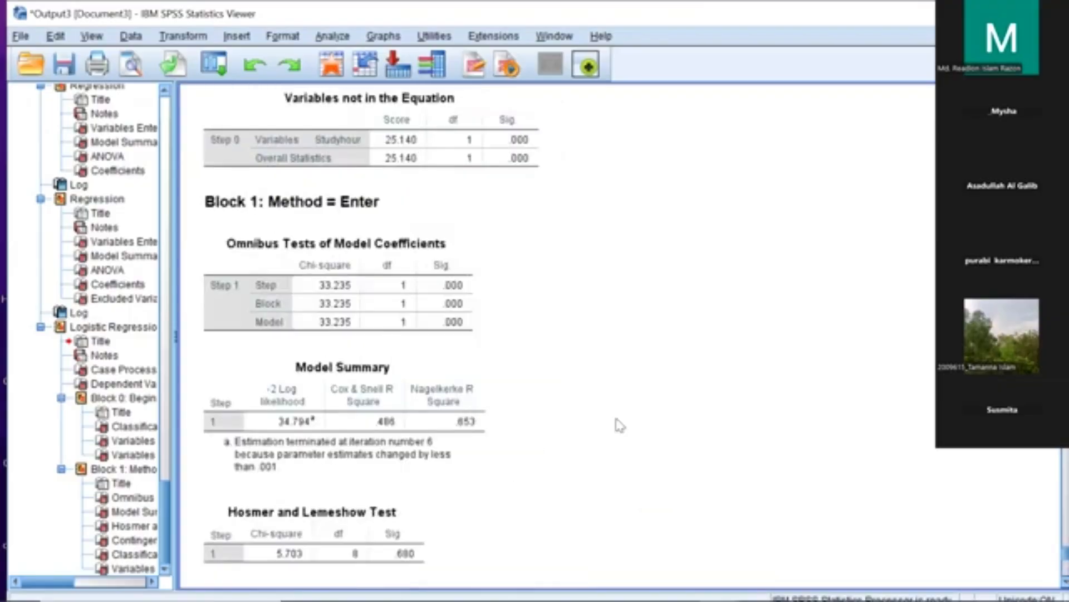
- Rerun the binary logistic regression of Dep on Studyhour with the Enter method, Hosmer-Lemeshow goodness-of-fit and the 95% CI for exp(B)
click(332, 35)
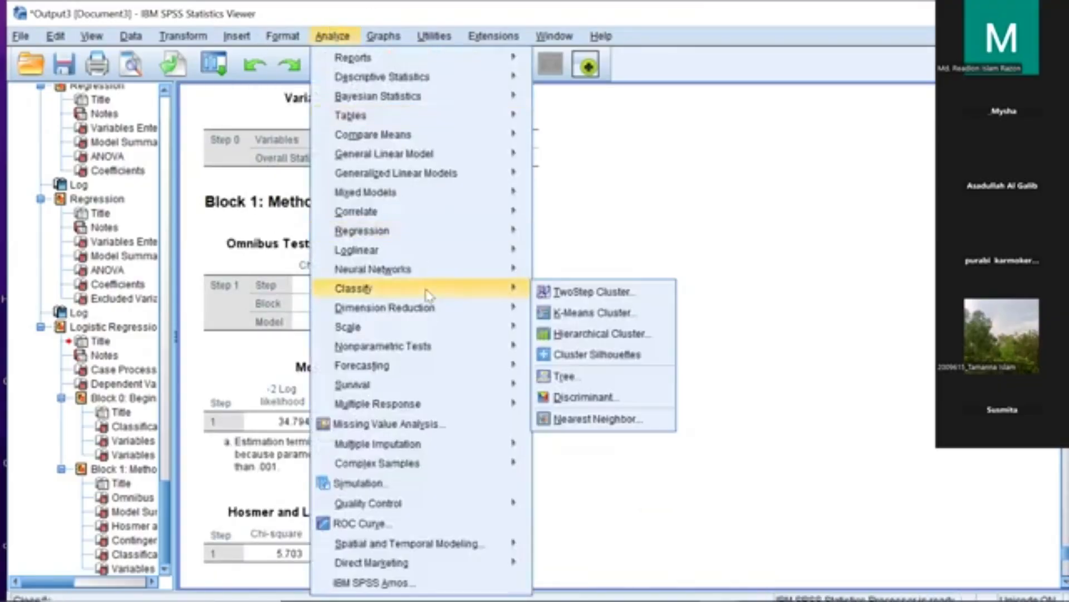
mouse_move(468, 233)
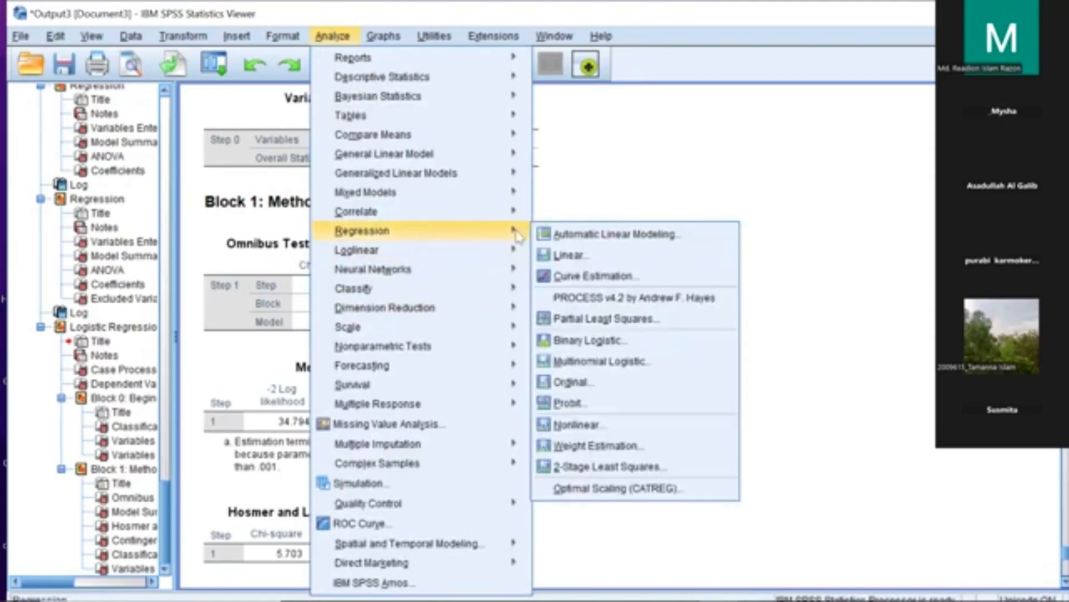
click(585, 341)
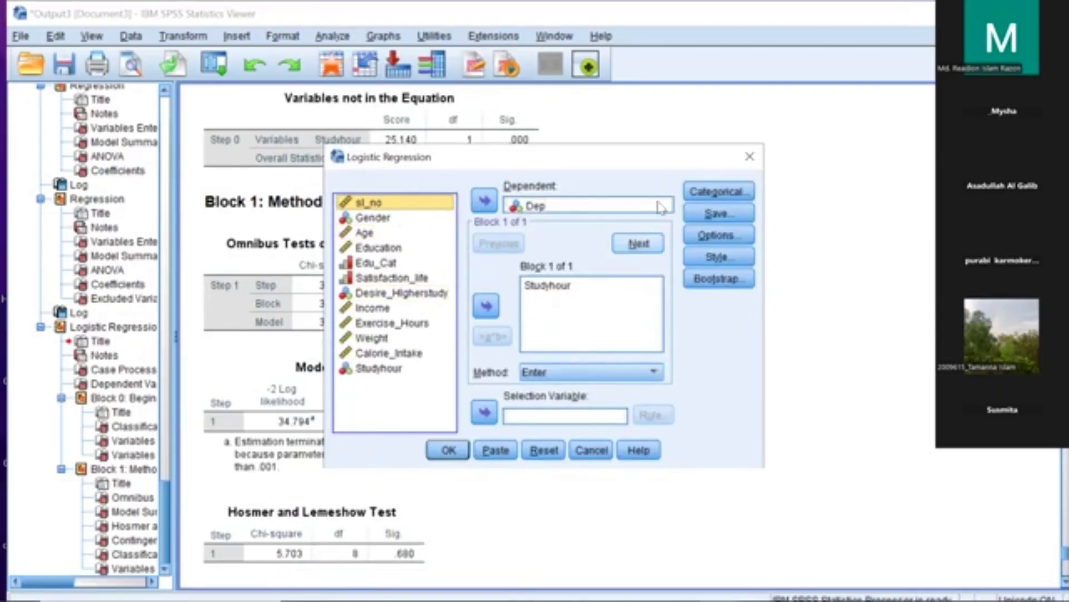
click(729, 237)
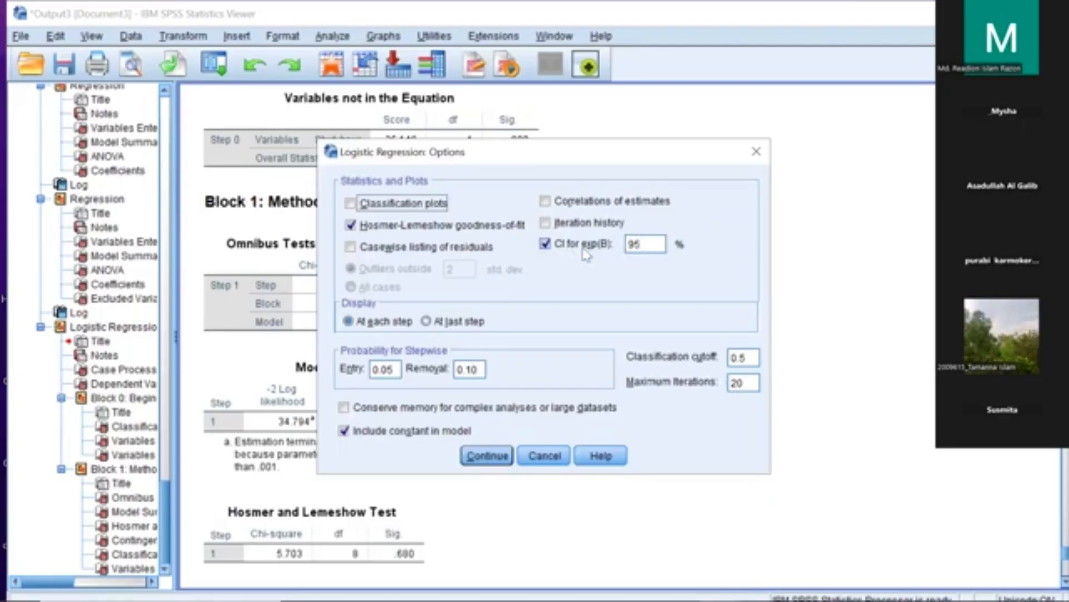
click(487, 455)
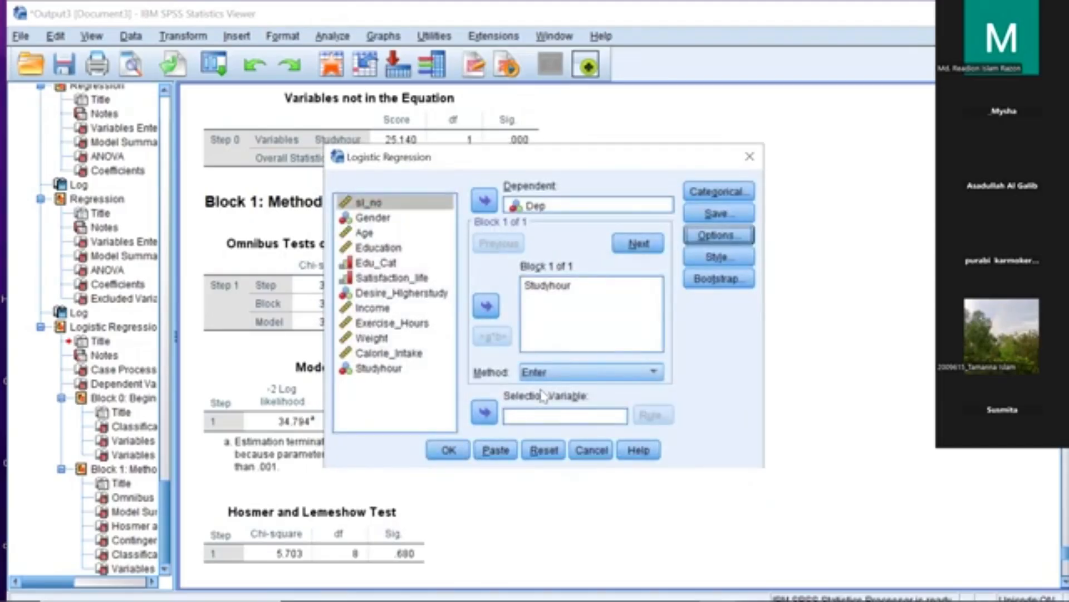
click(449, 450)
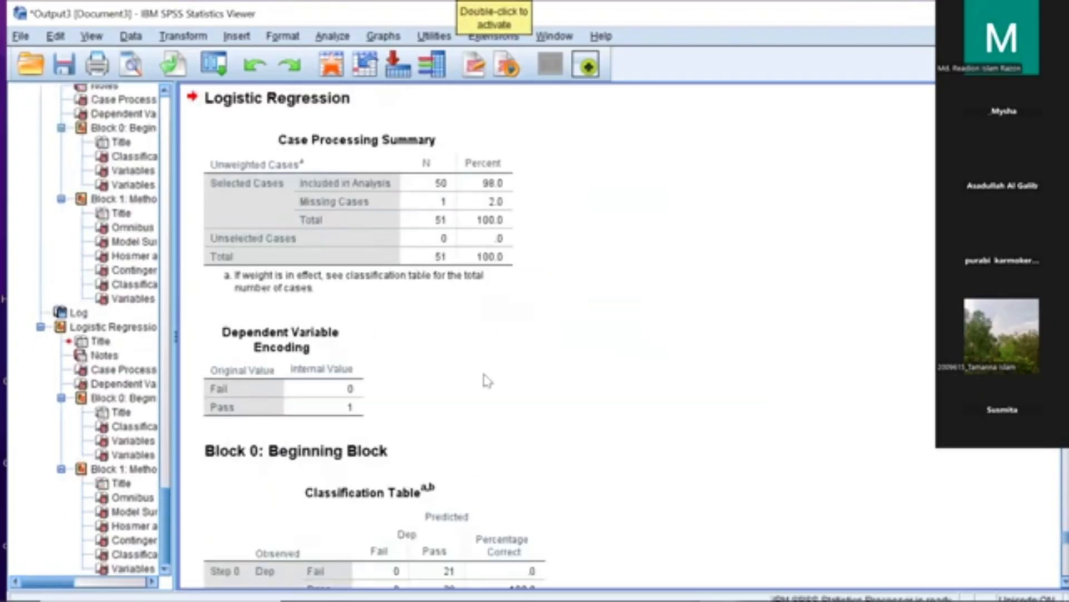
- Review the new logistic regression output from Dependent Variable Encoding and Block 0 through the Block 1 Model Summary, Hosmer and Lemeshow Test and Variables in the Equation
scroll(422, 412, down, 10)
scroll(422, 412, up, 7)
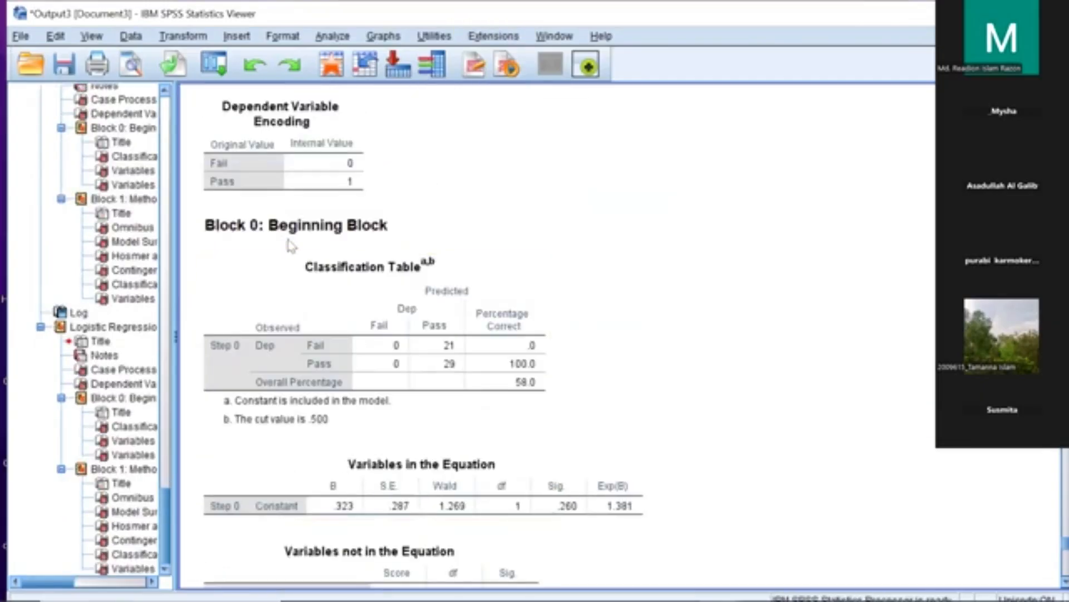
scroll(354, 331, down, 3)
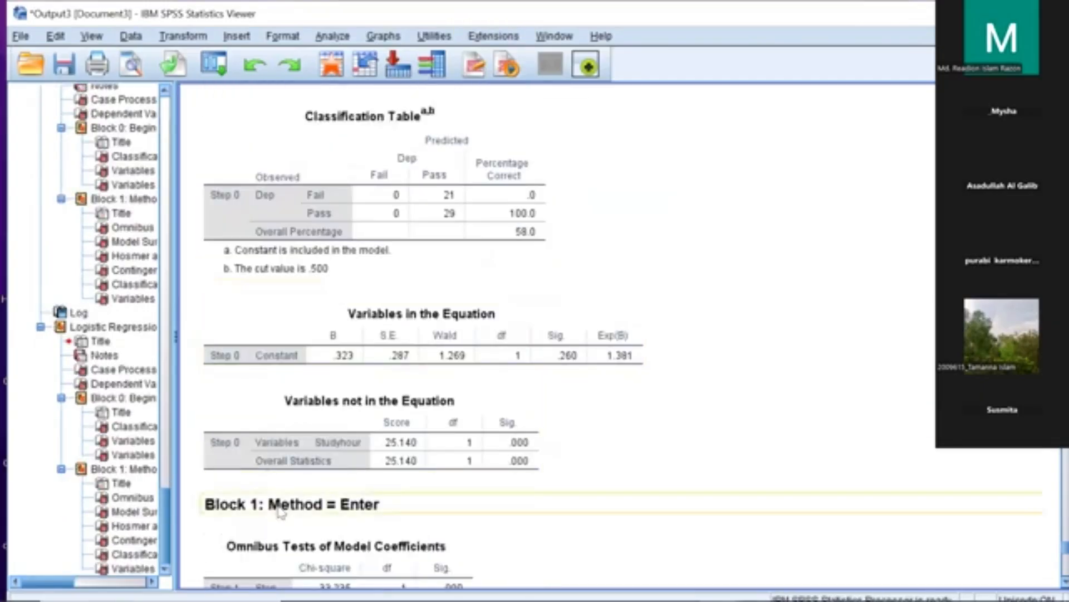
scroll(273, 465, down, 3)
scroll(280, 512, down, 3)
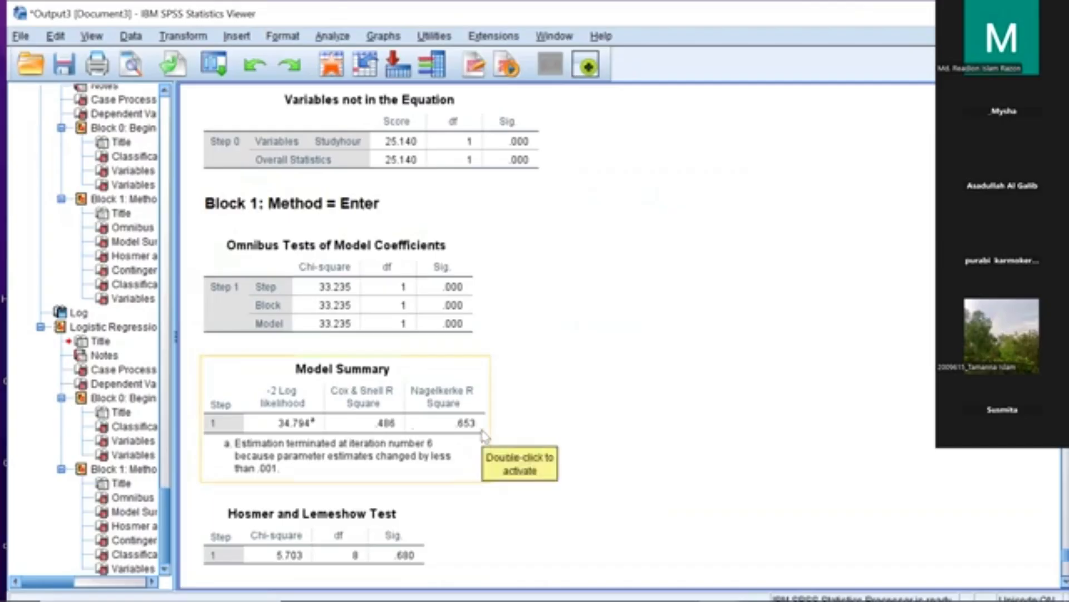
scroll(484, 435, down, 3)
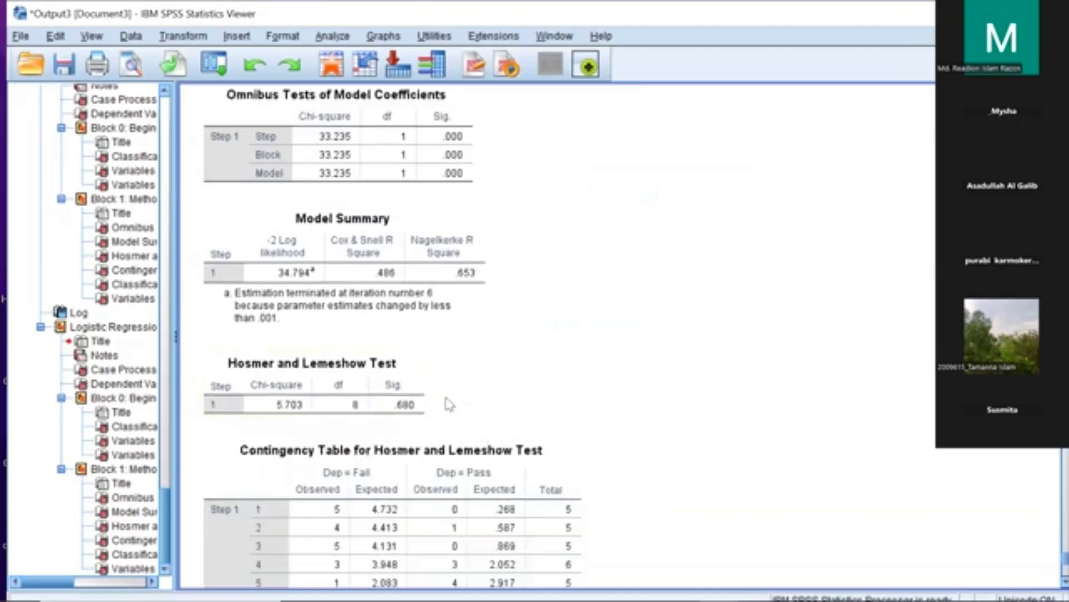
scroll(467, 423, down, 9)
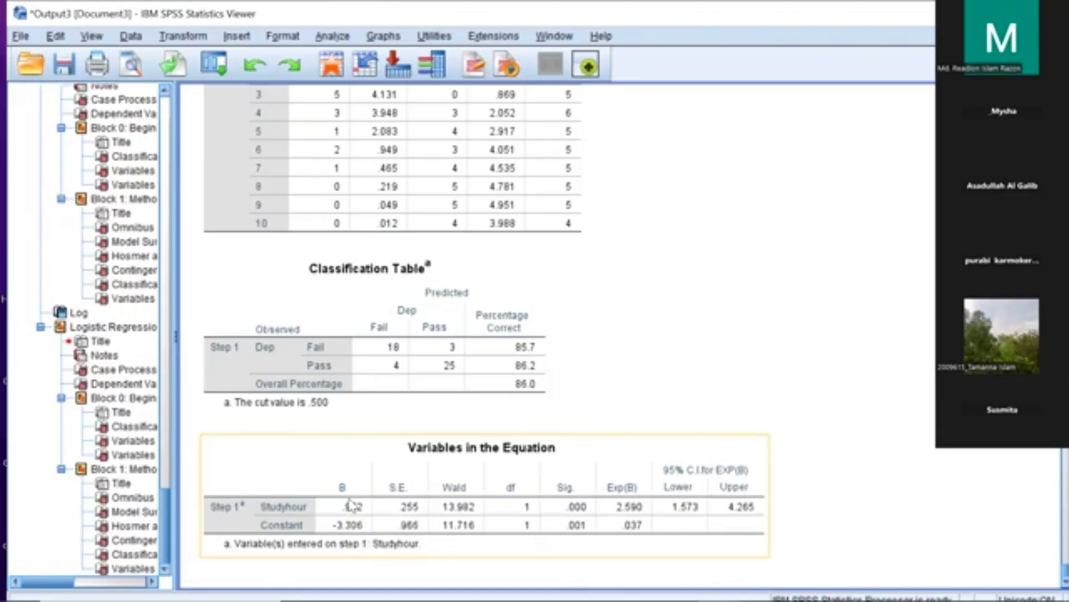
- Return from the output to the Demo data 2.sav dataset in the Data Editor
scroll(351, 504, up, 20)
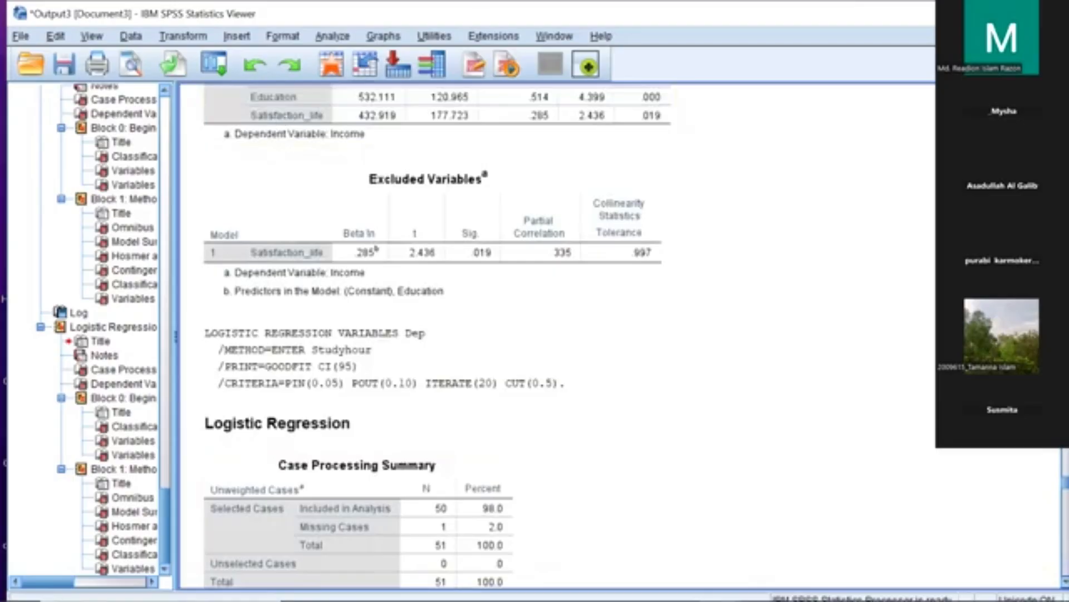
key(alt+Tab)
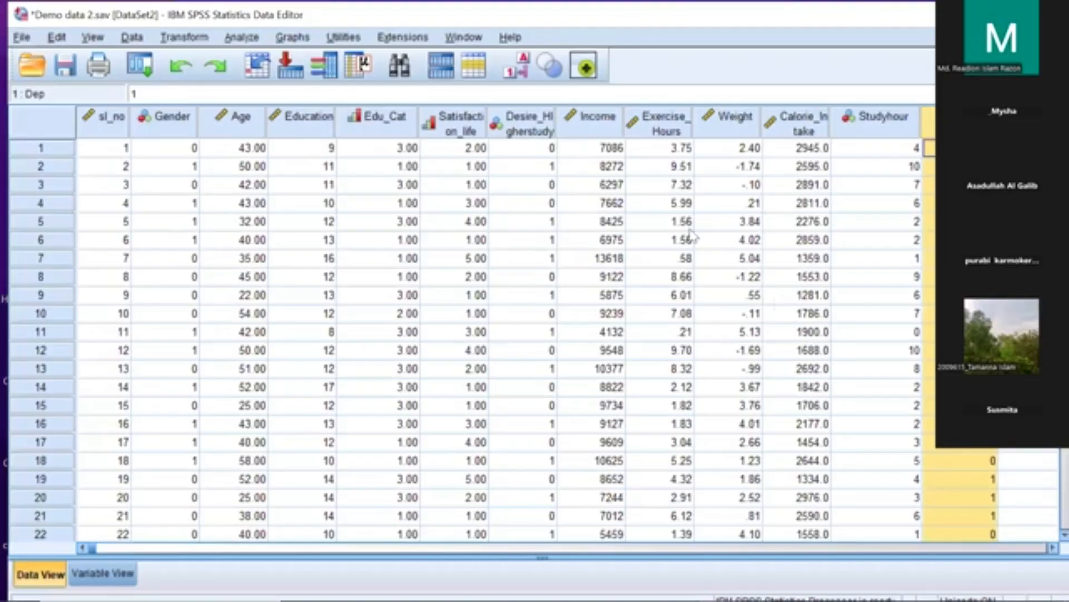
mouse_move(713, 600)
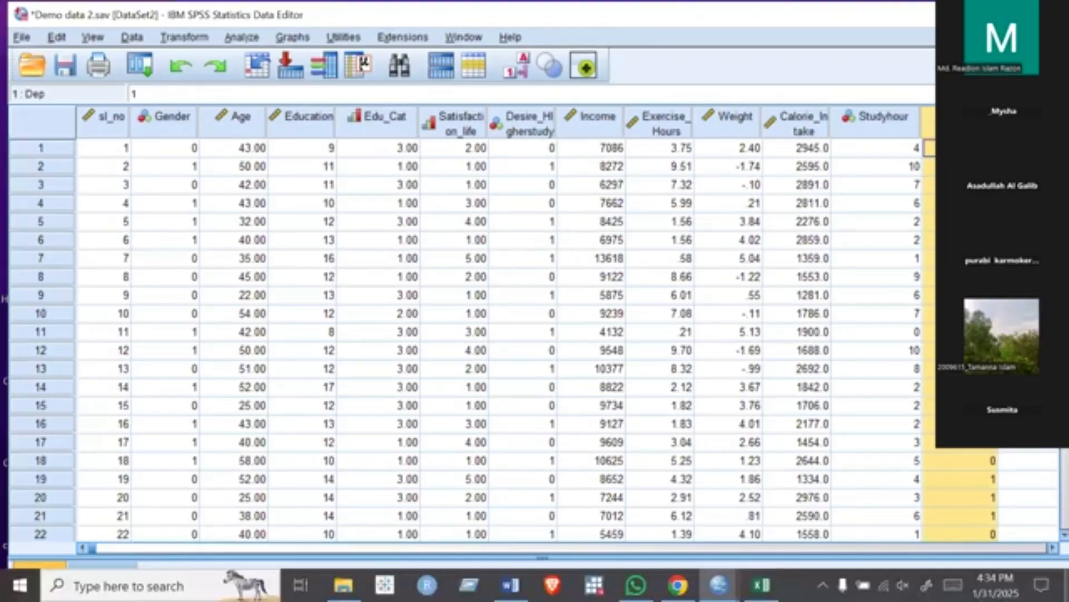